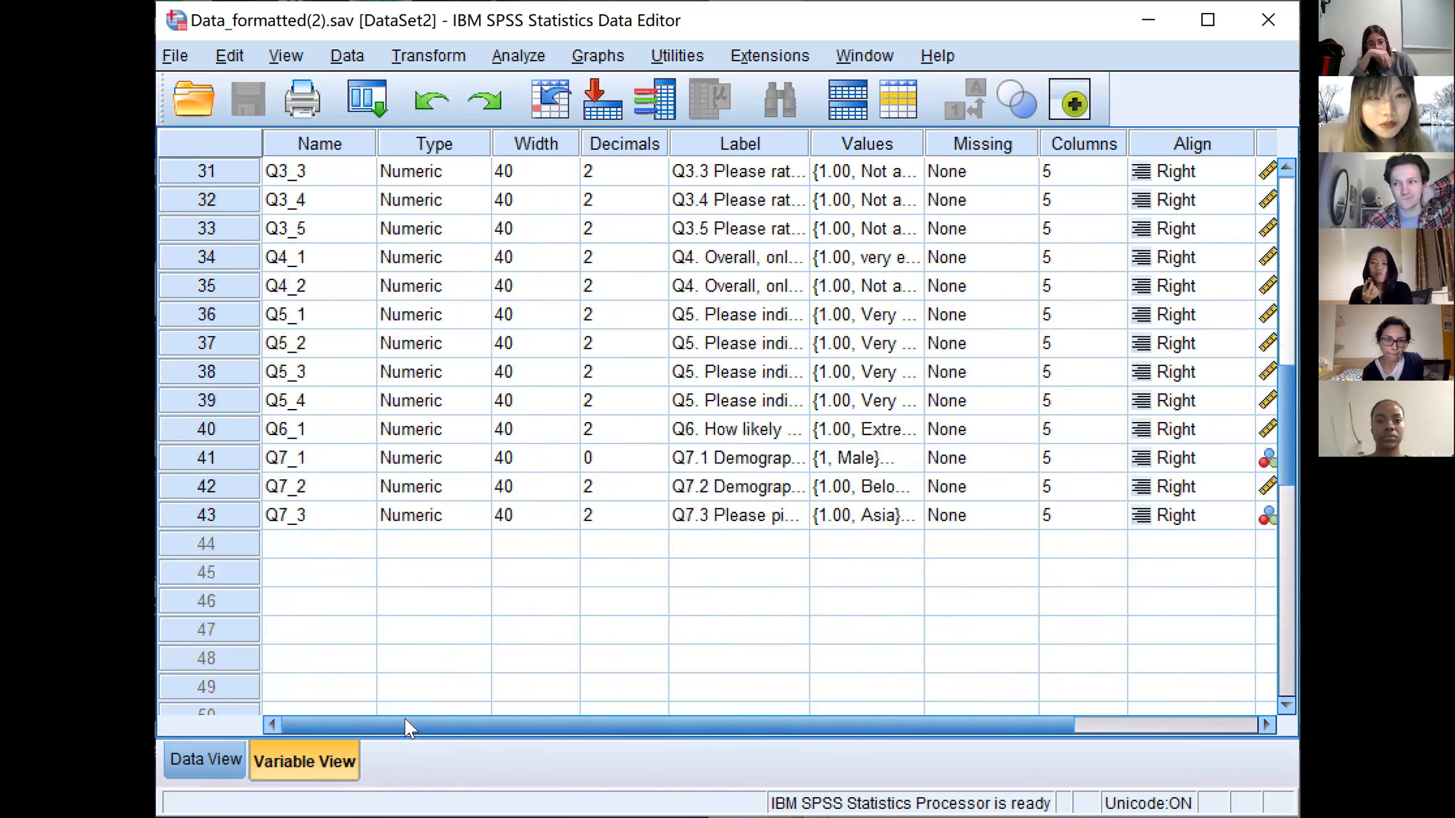
Open the data file Data_formatted(1).sav from the week7 folder
click(213, 761)
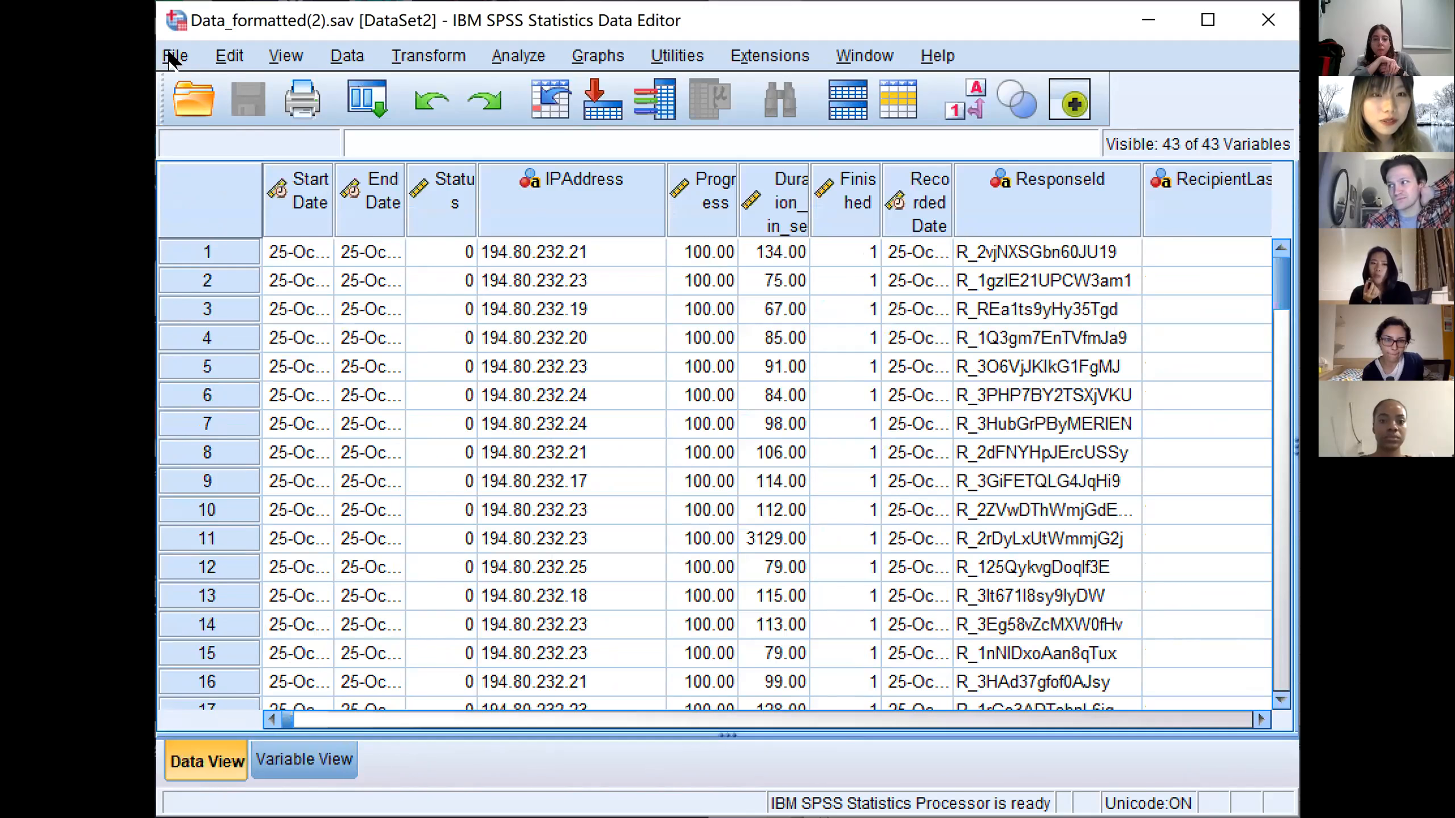
click(303, 759)
click(174, 56)
mouse_move(510, 119)
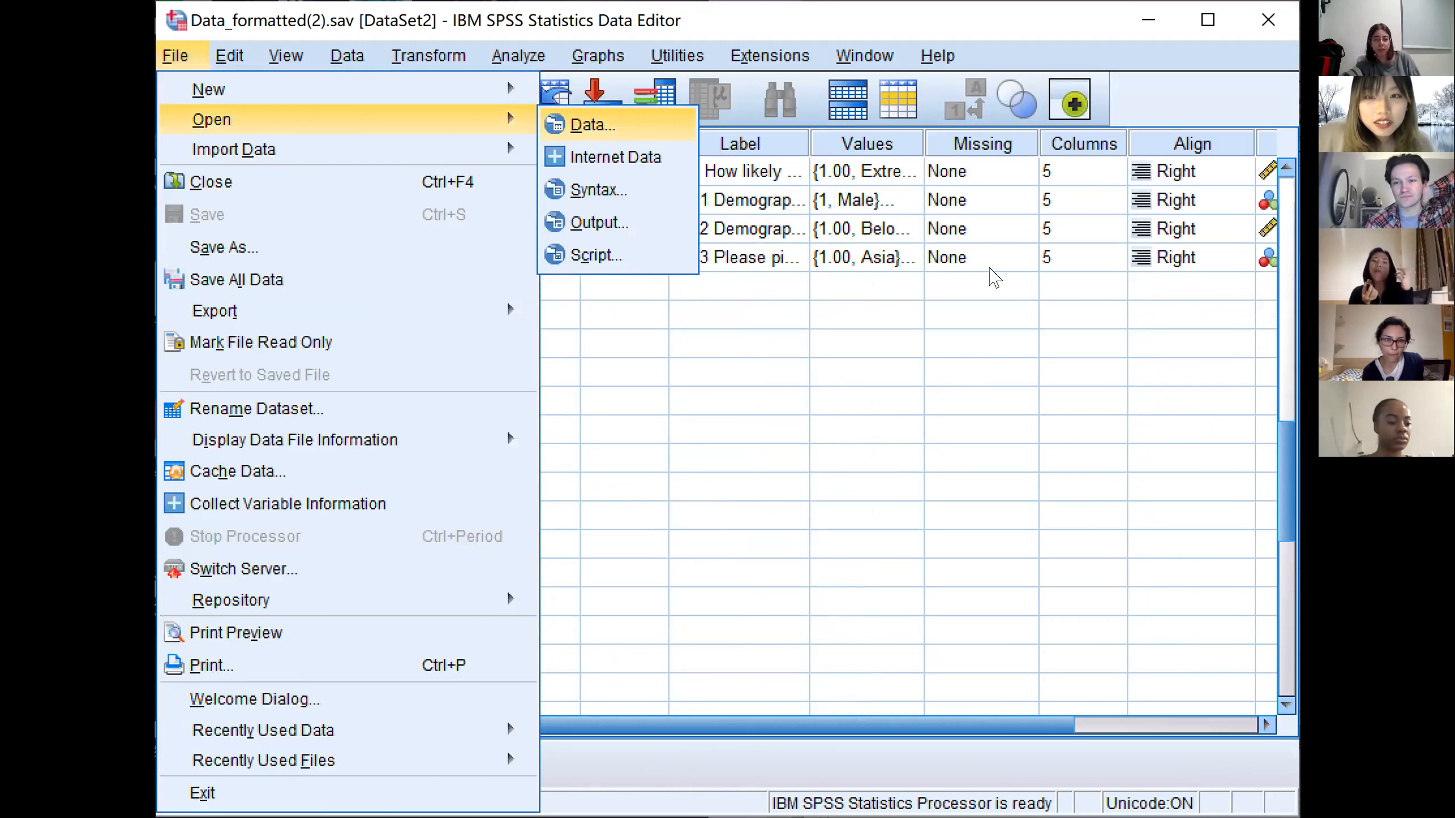
click(578, 120)
click(906, 295)
double_click(746, 339)
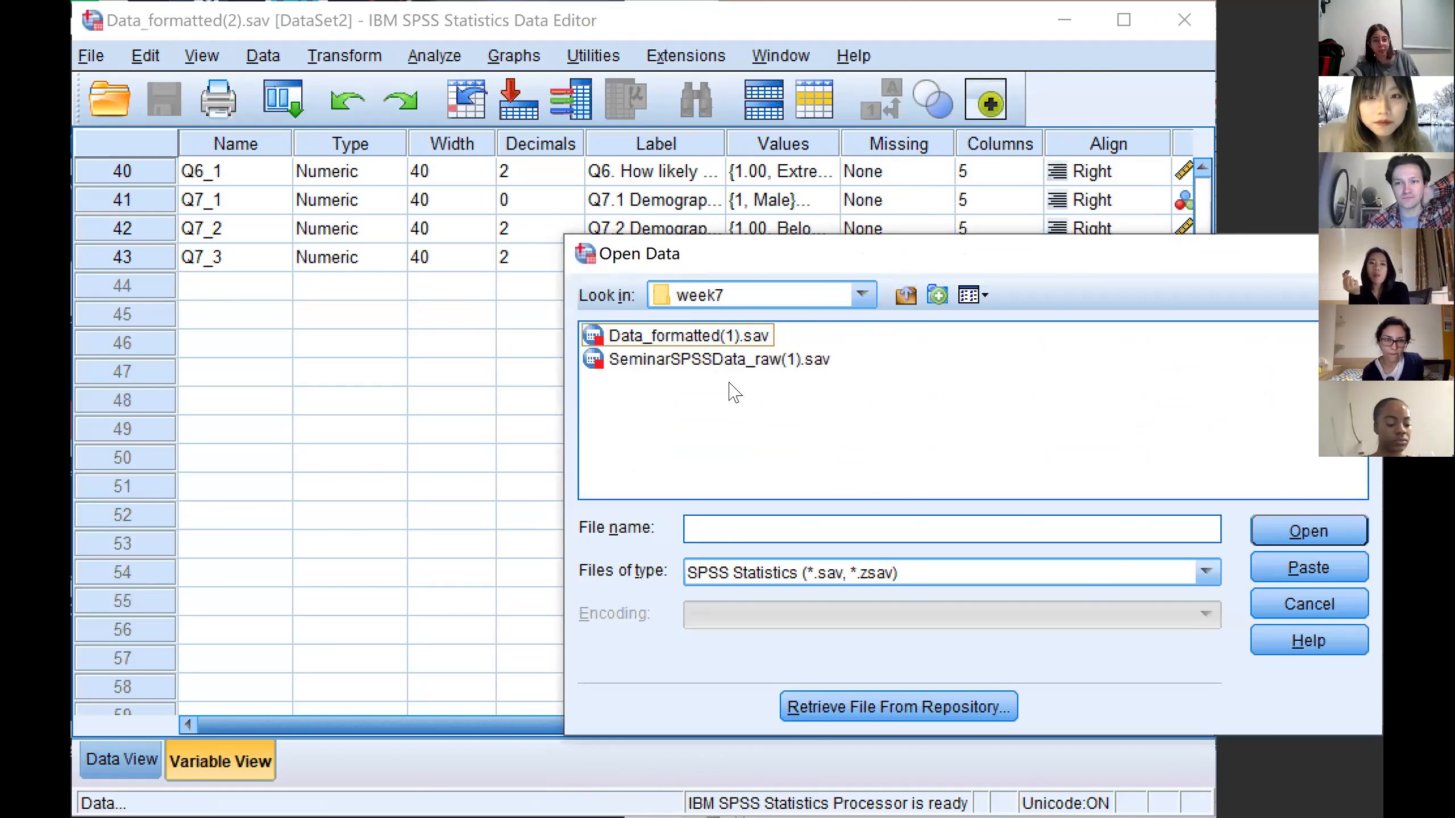
click(711, 344)
click(1256, 536)
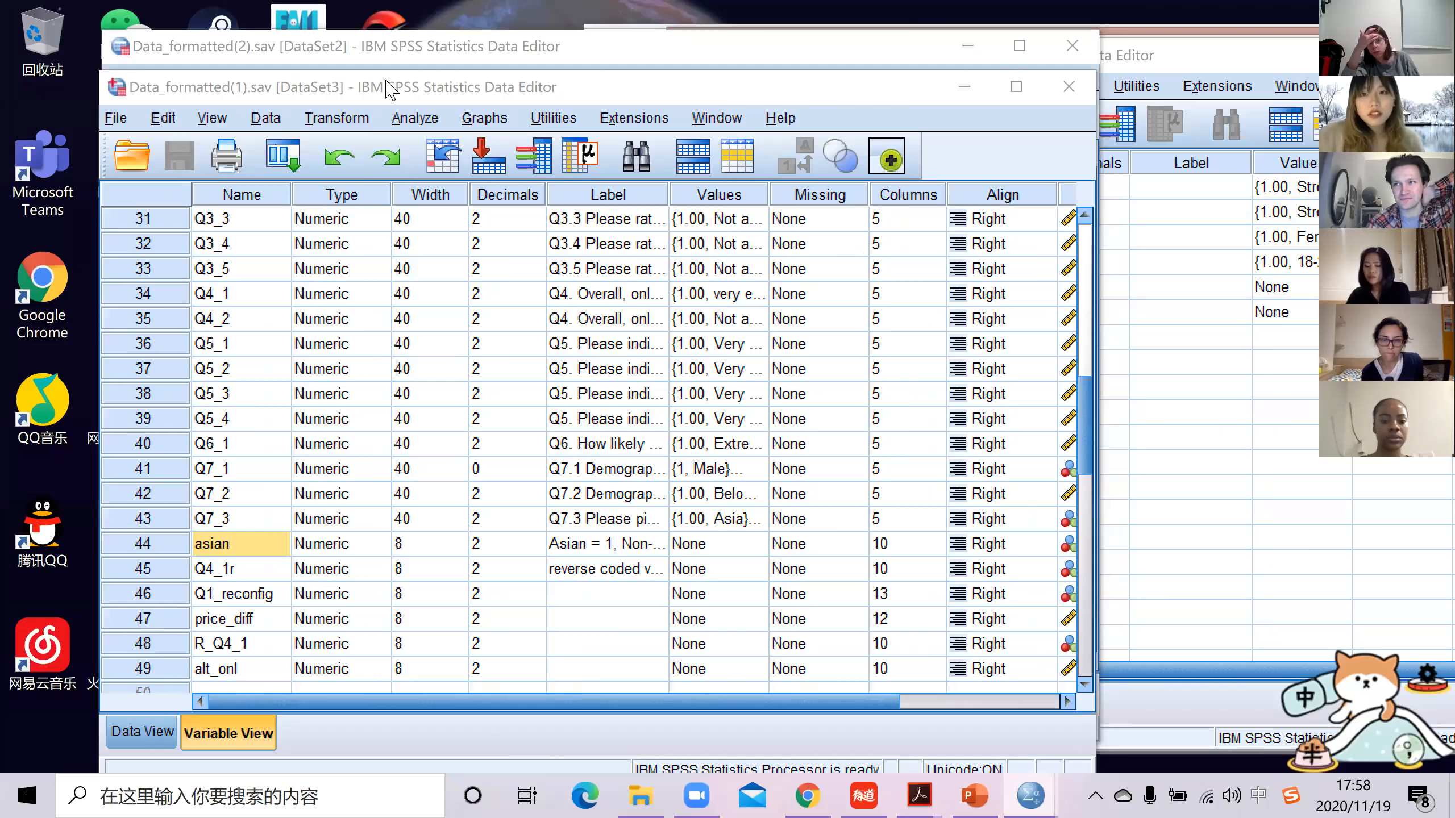
Review the computed variables at the end of the variable list, especially the asian variable and its label
drag(386, 80, 388, 53)
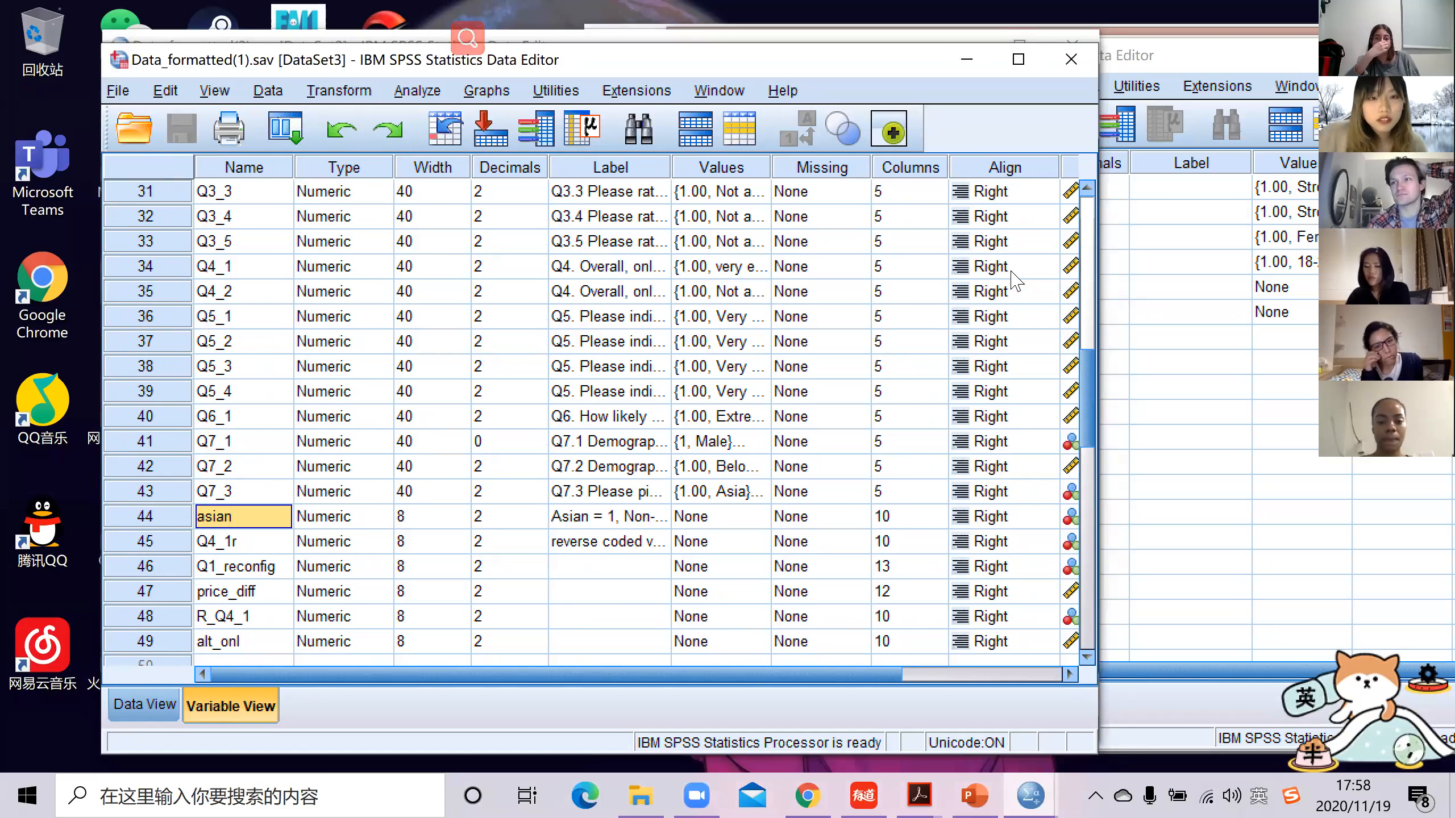
scroll(263, 206, up, 5)
scroll(264, 206, down, 7)
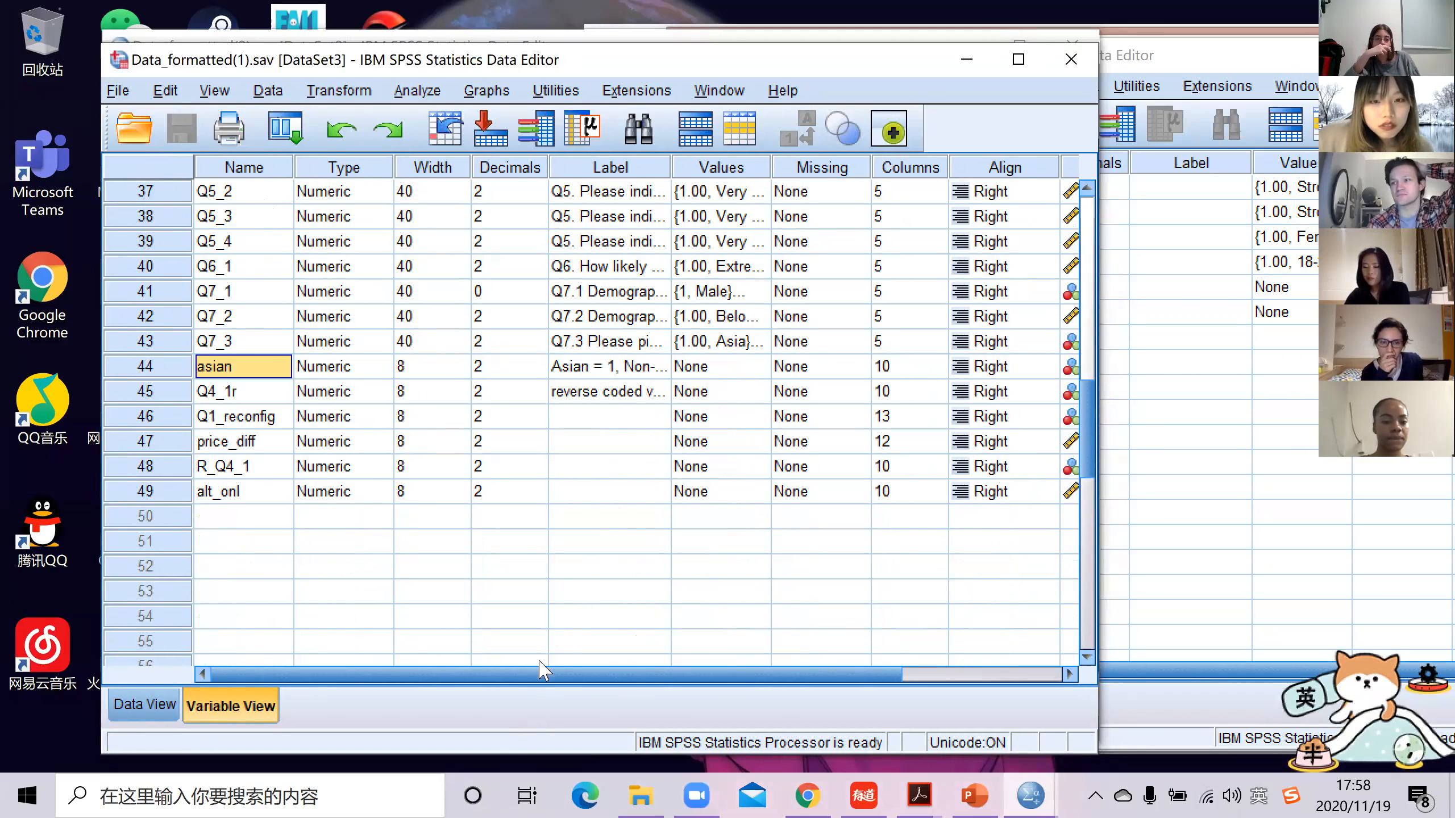
drag(530, 663, 516, 662)
click(363, 545)
scroll(281, 605, up, 4)
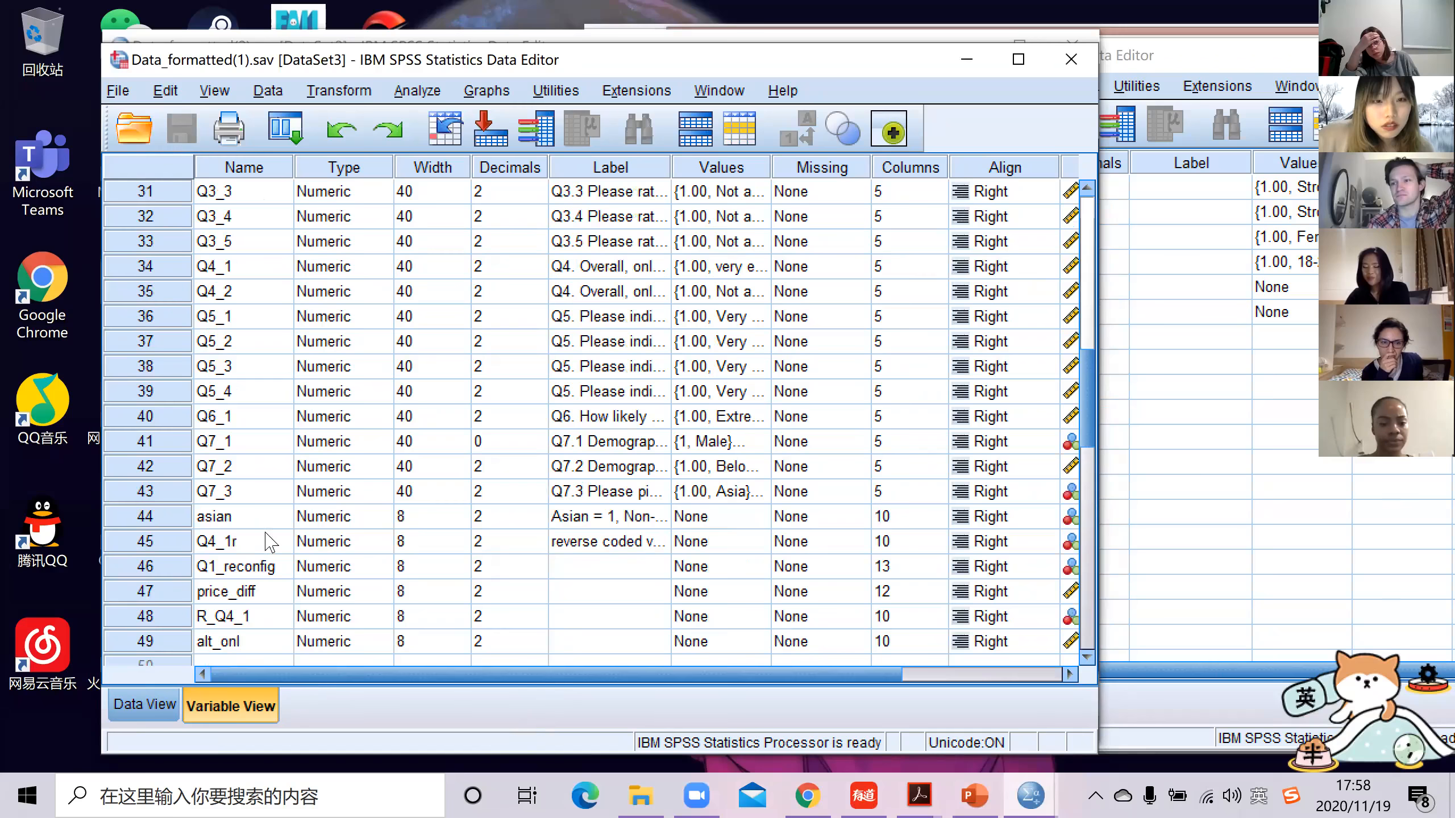
scroll(264, 536, down, 1)
click(231, 446)
click(617, 447)
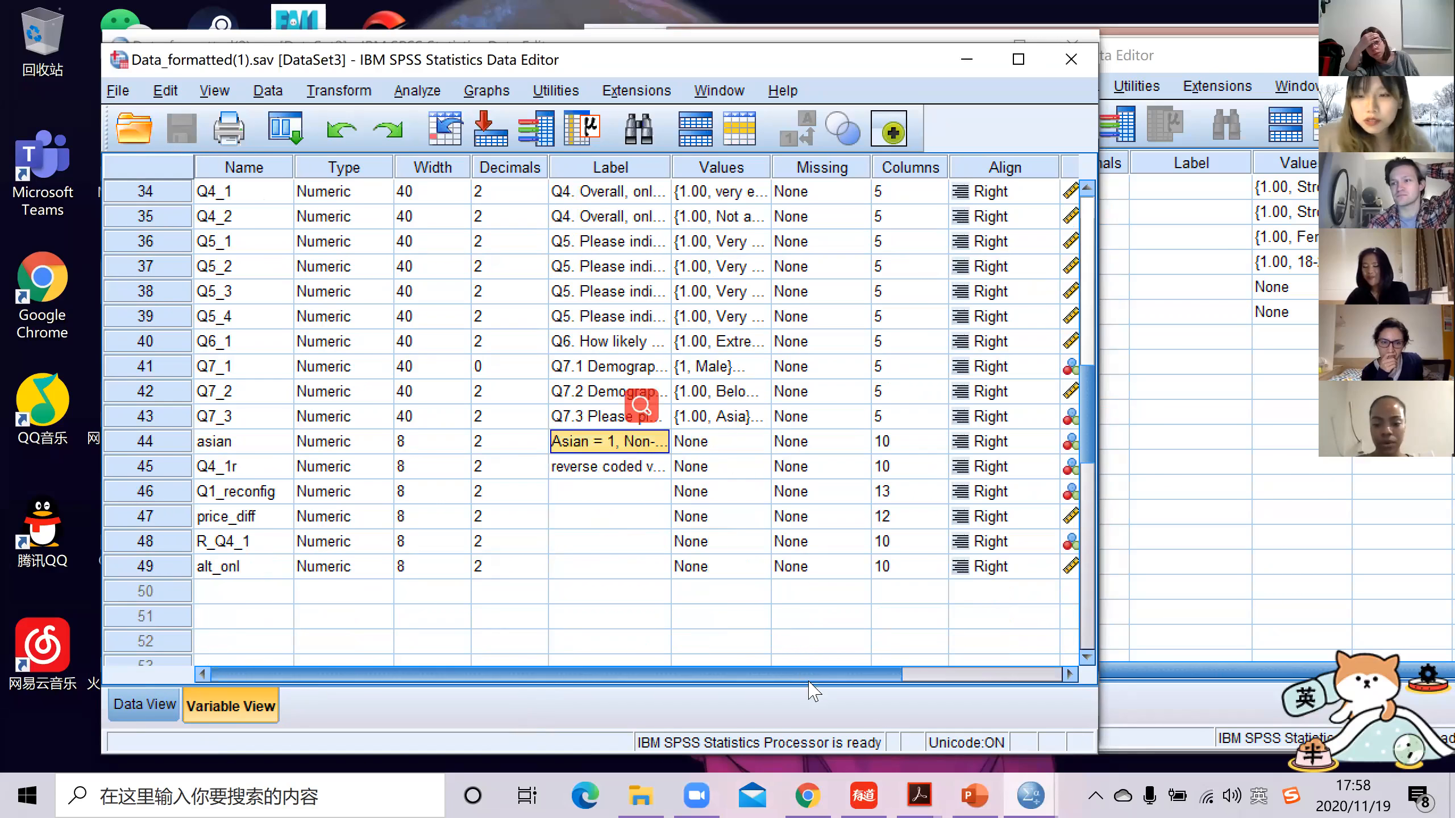
click(240, 444)
click(639, 445)
click(280, 447)
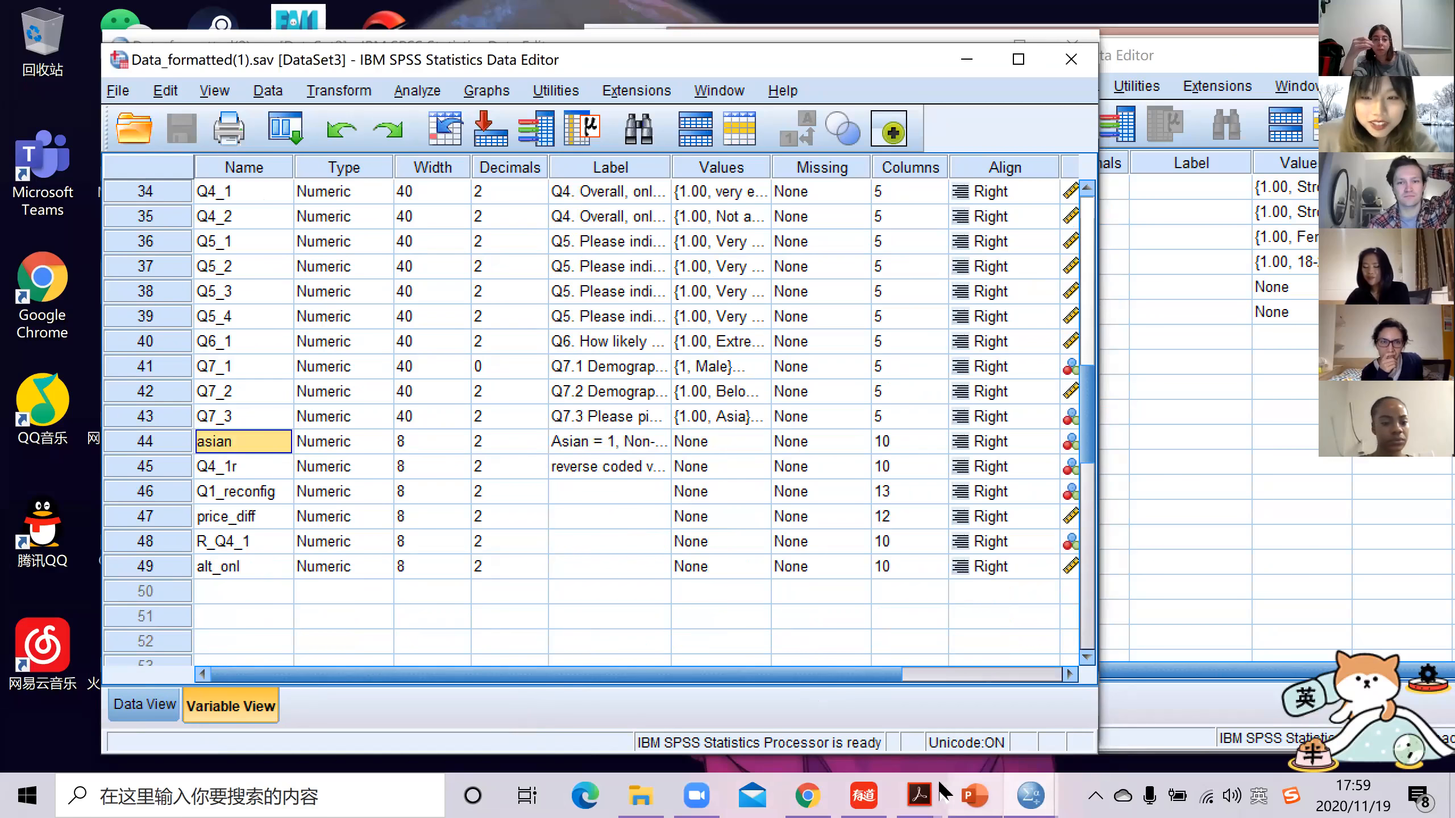
Switch to the Lecture 7(3) PDF and compare its chi-square reporting table with the variables in the SPSS data file
click(1130, 696)
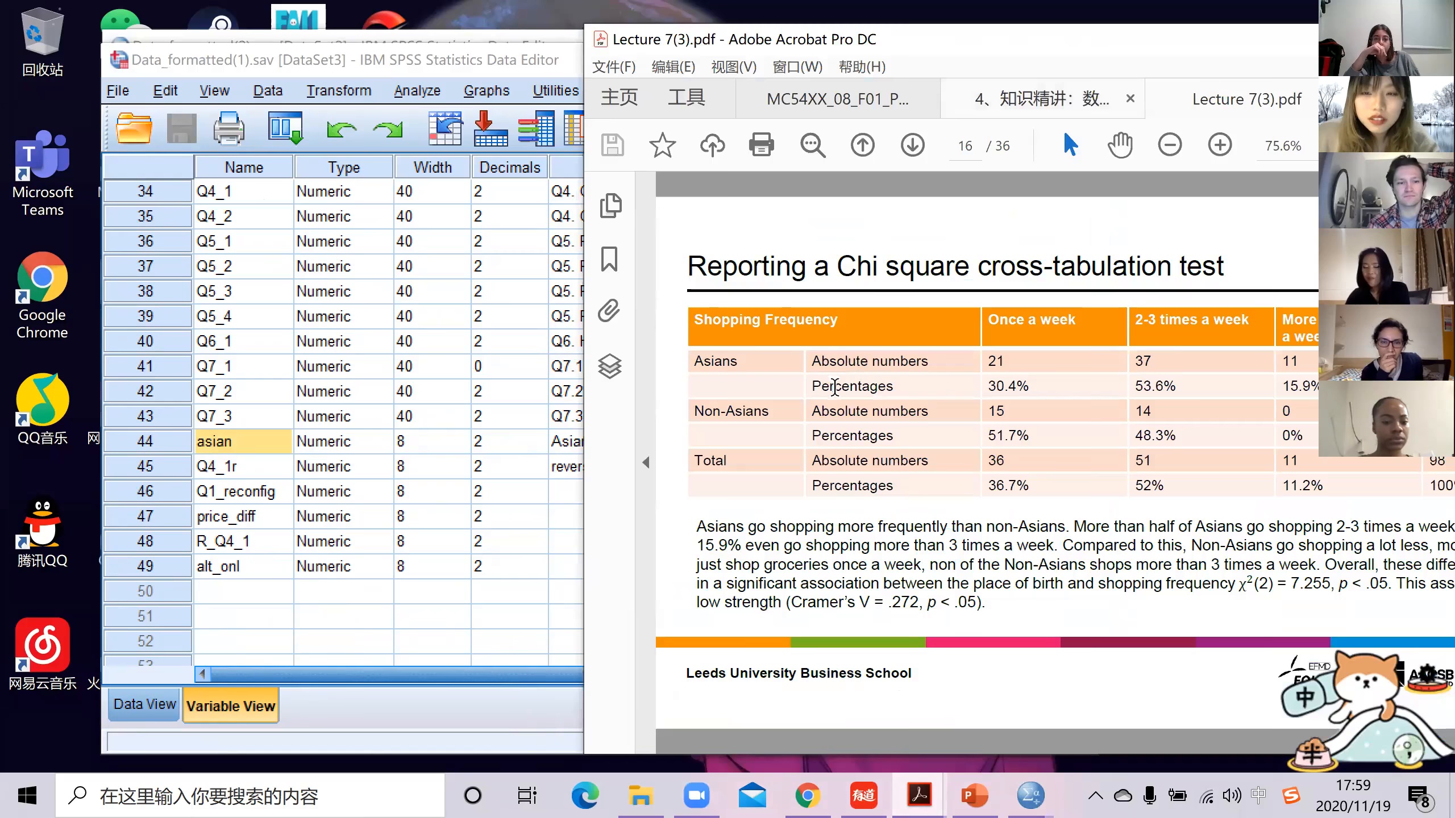
drag(1049, 40, 856, 49)
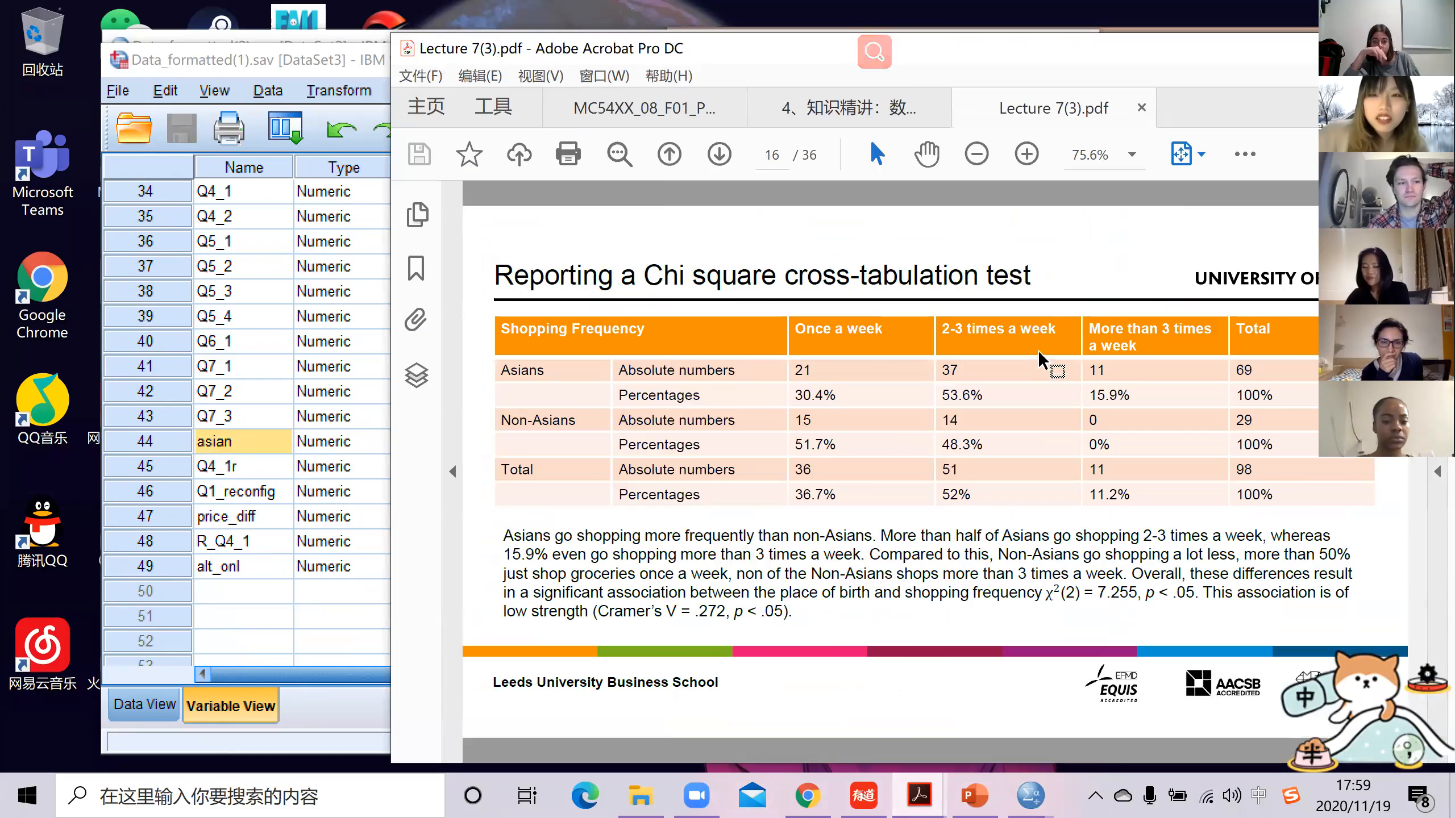
click(312, 460)
click(224, 445)
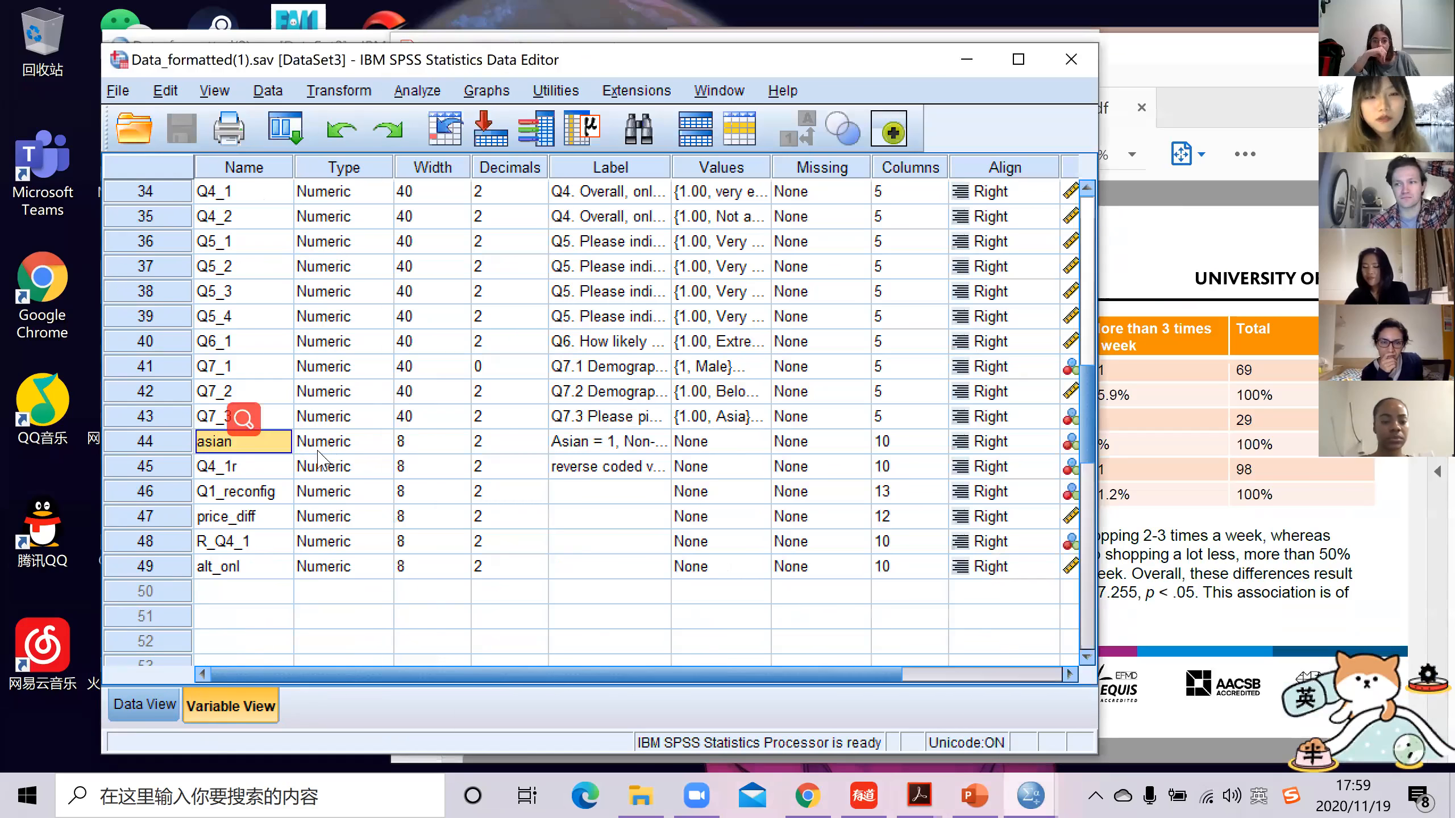
scroll(943, 427, up, 2)
scroll(942, 427, up, 1)
click(1131, 458)
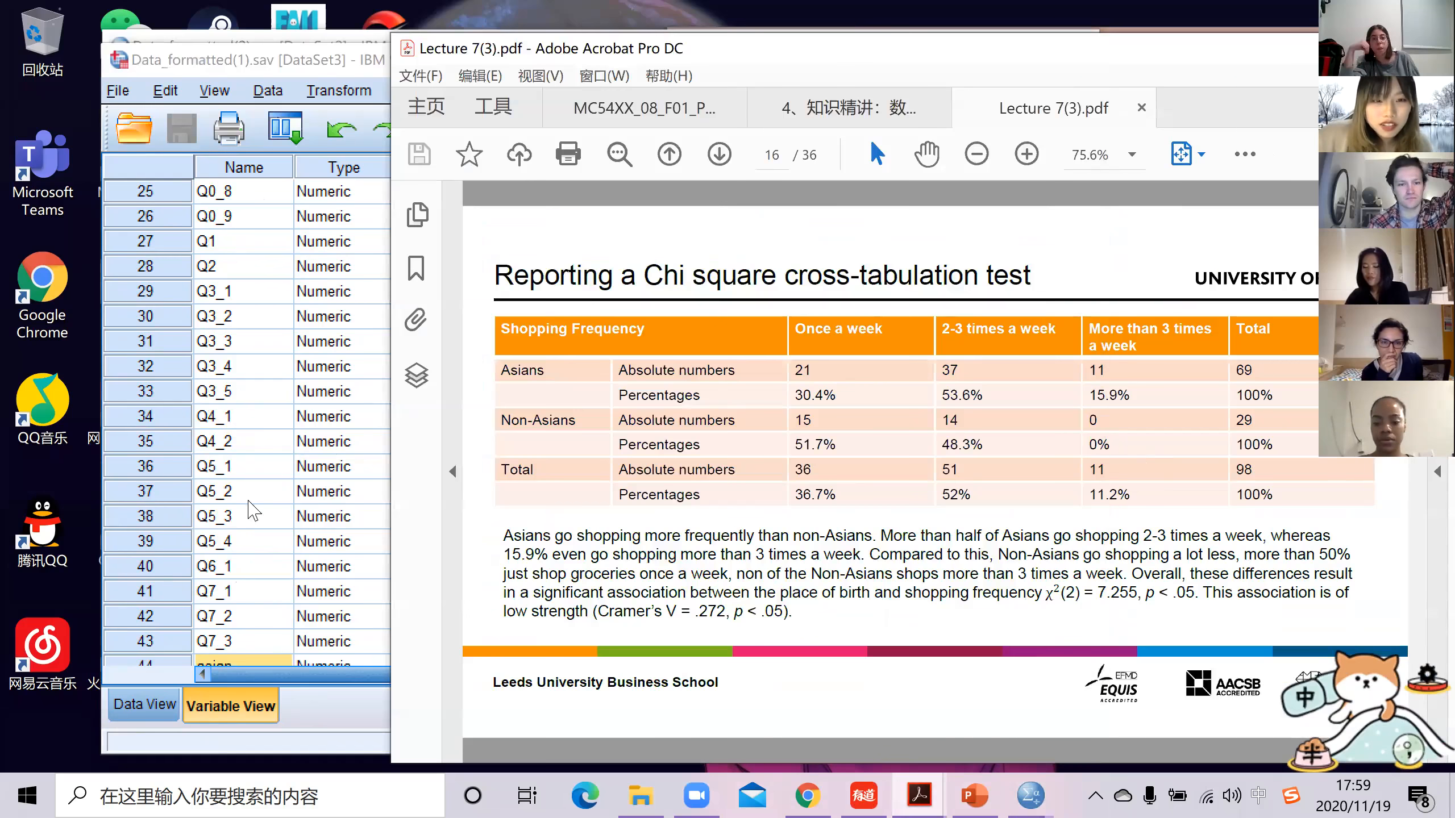
click(252, 435)
scroll(262, 470, down, 3)
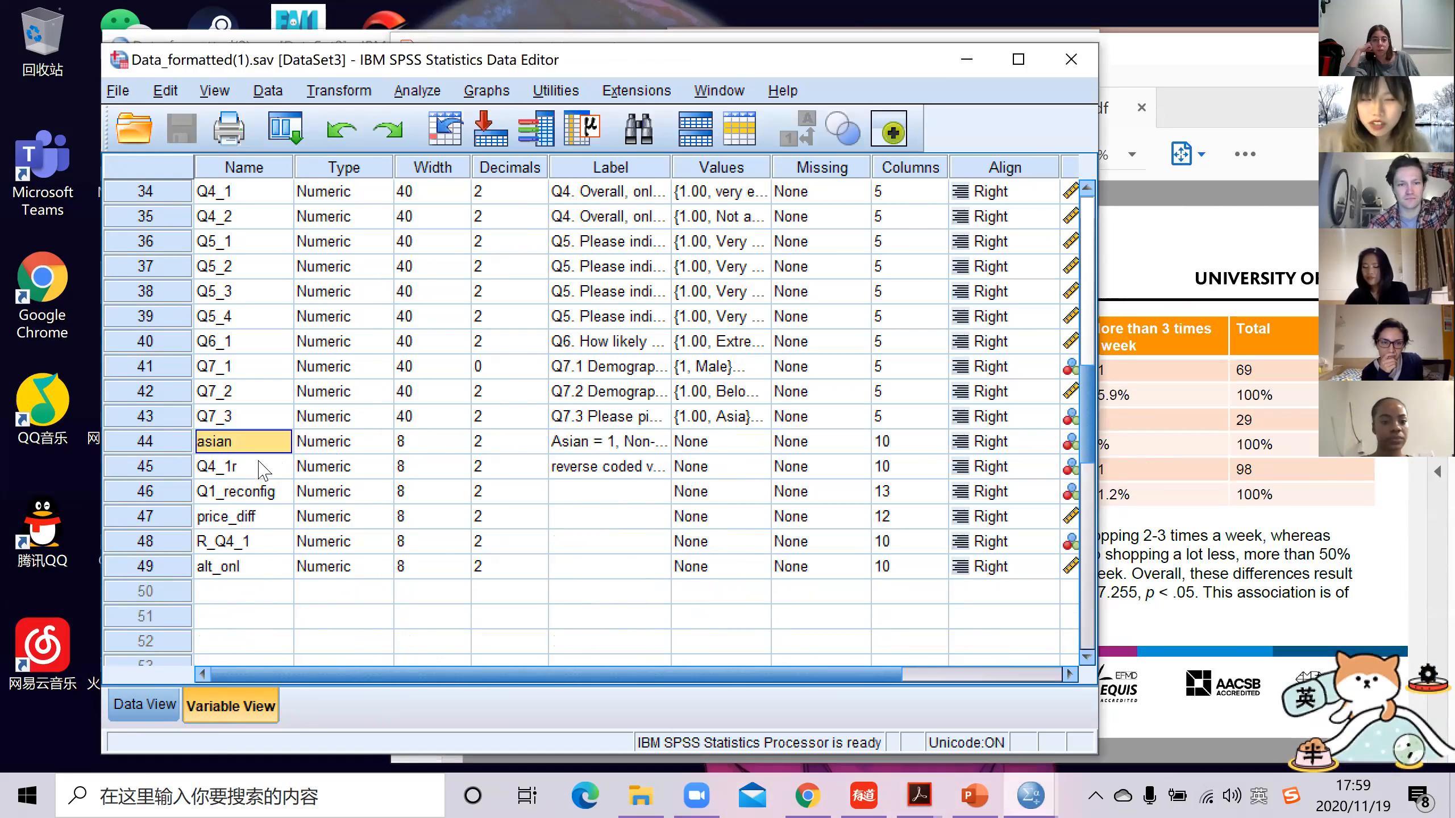
scroll(259, 459, up, 5)
scroll(518, 131, up, 6)
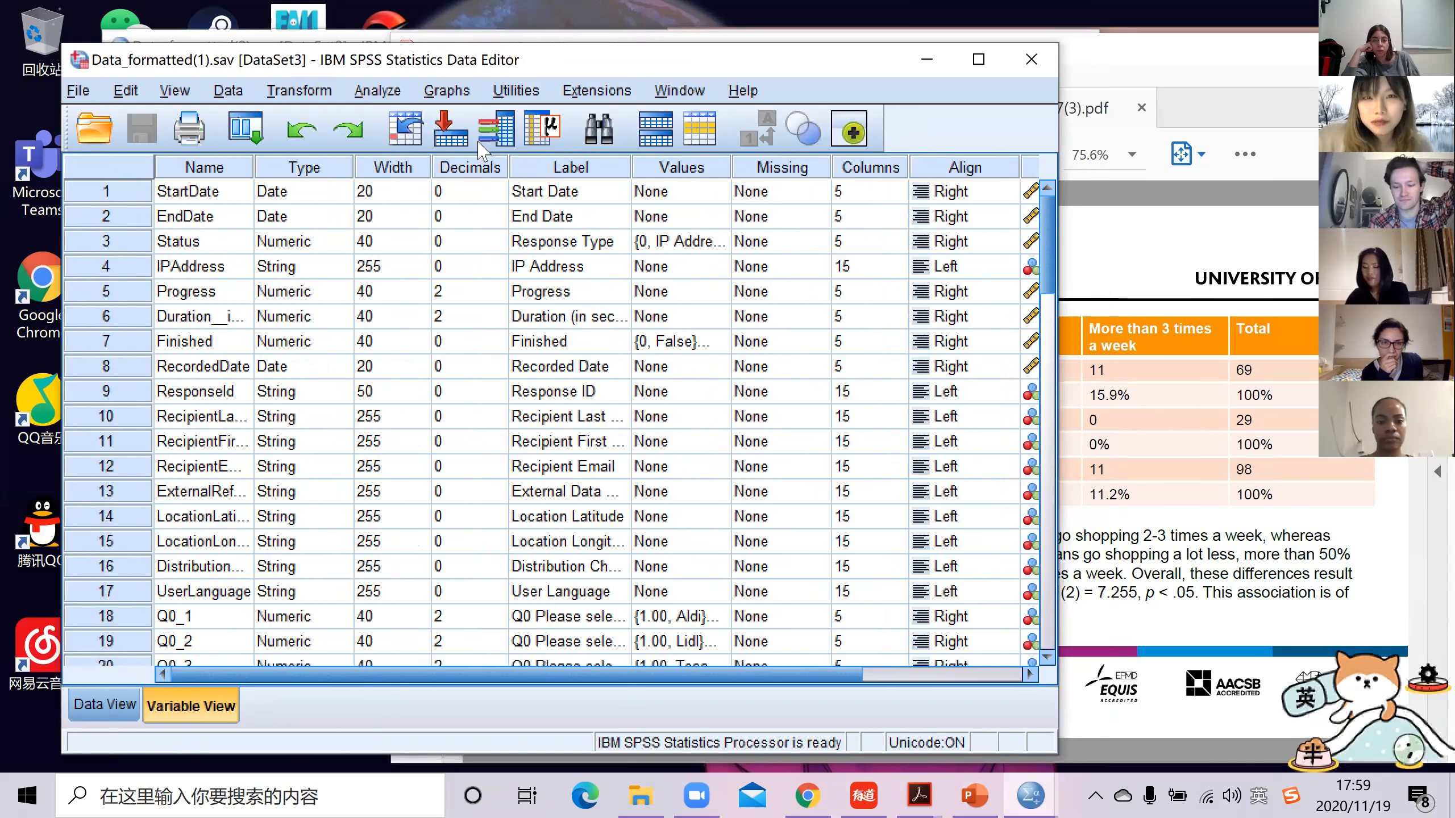
Start a Crosstabs analysis with the Asian = 1, Non-Asian = 0 variable as the column variable
click(377, 91)
mouse_move(445, 146)
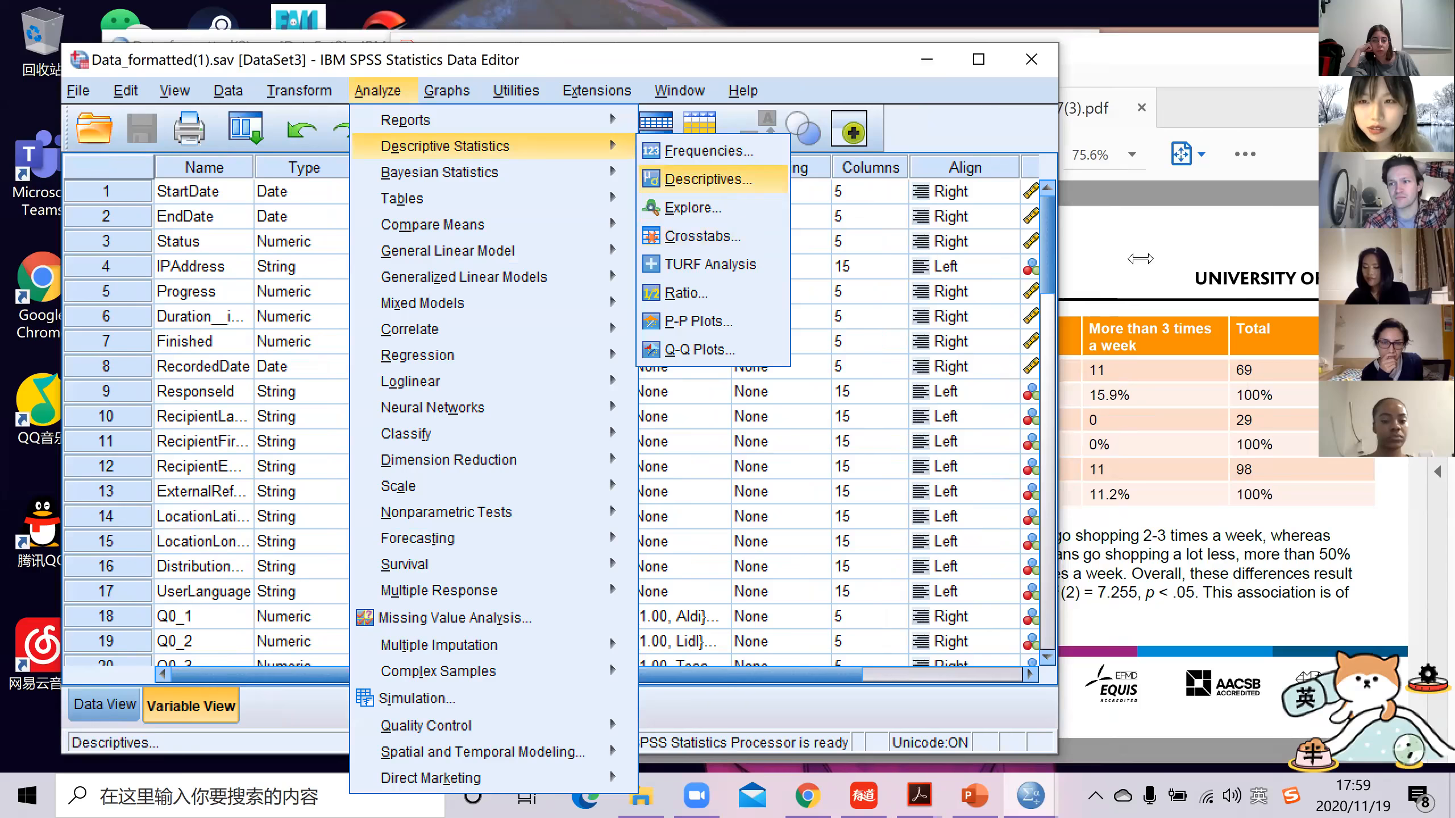
click(705, 180)
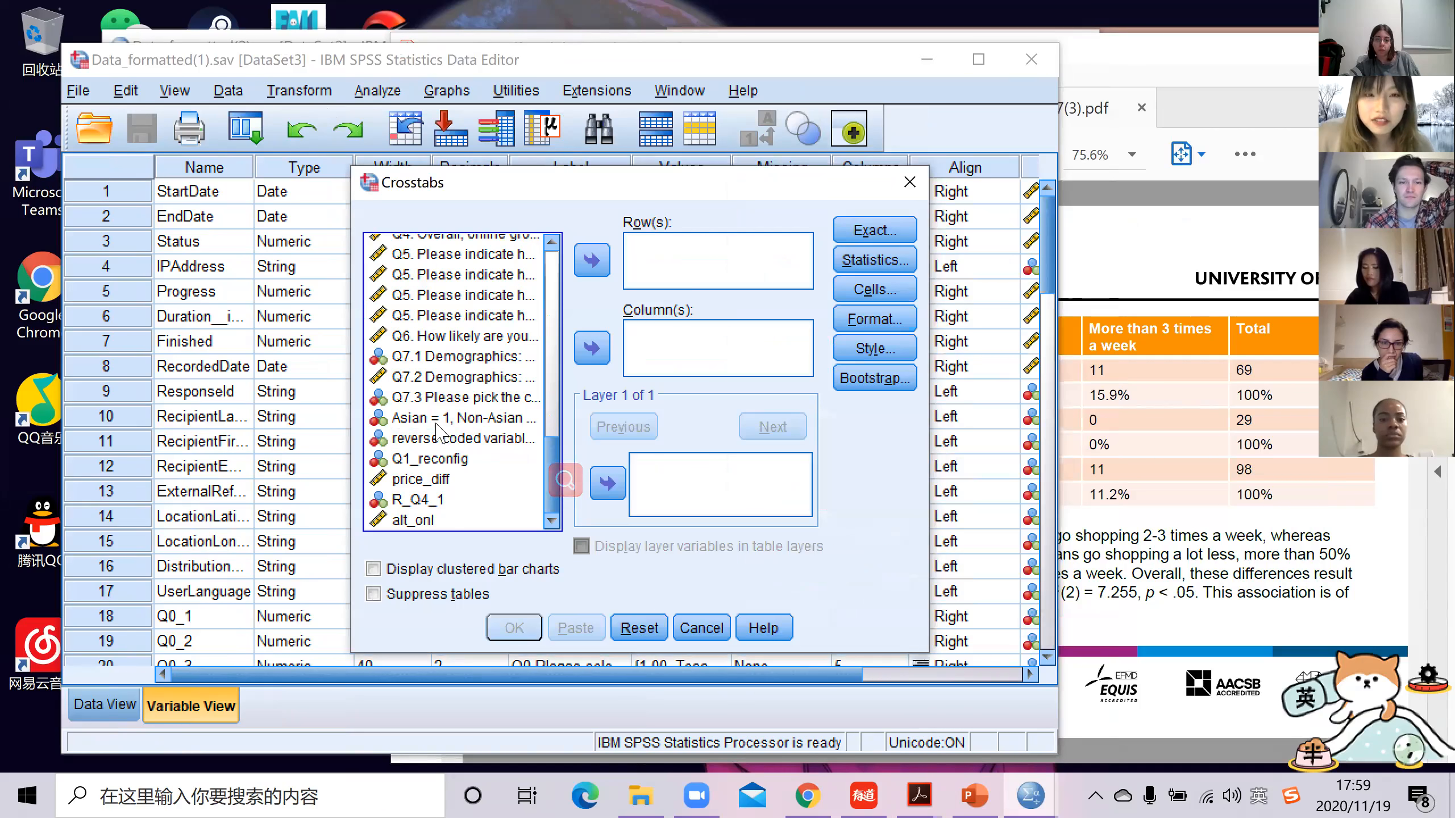
click(475, 421)
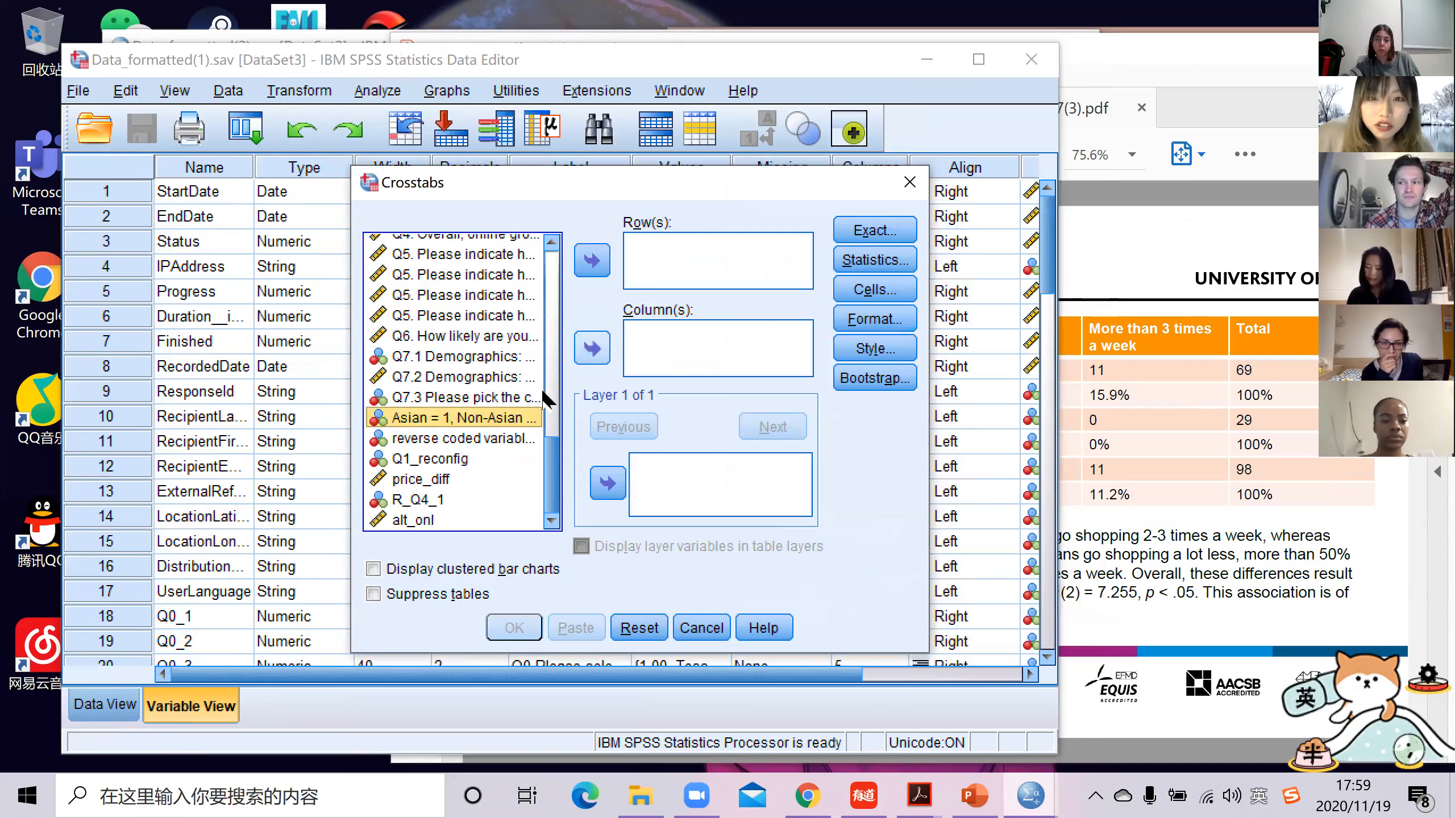
click(599, 349)
Set Q1, the weekly grocery store visit frequency question, as the row variable of the crosstab
scroll(522, 439, up, 15)
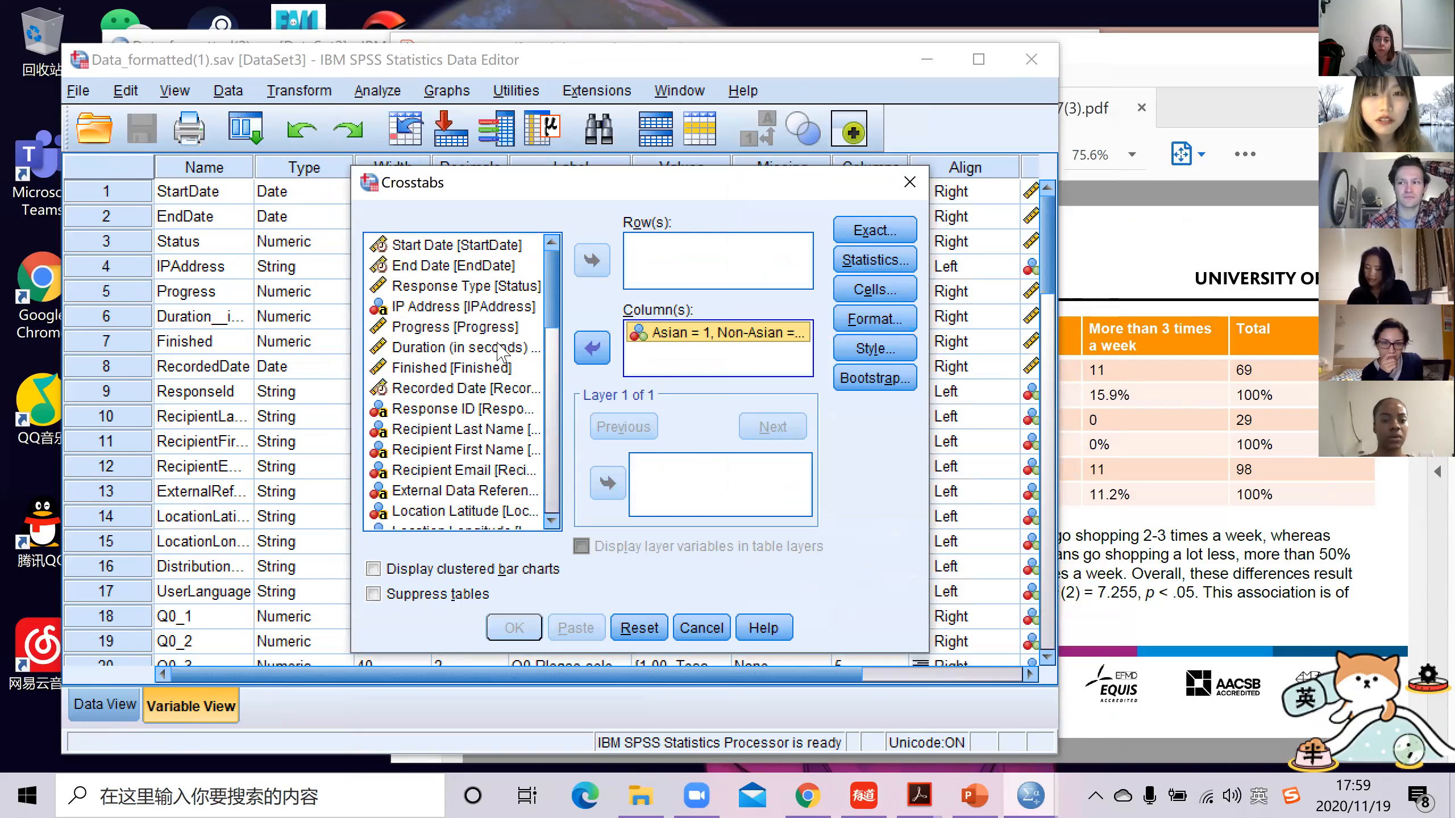
scroll(471, 335, down, 3)
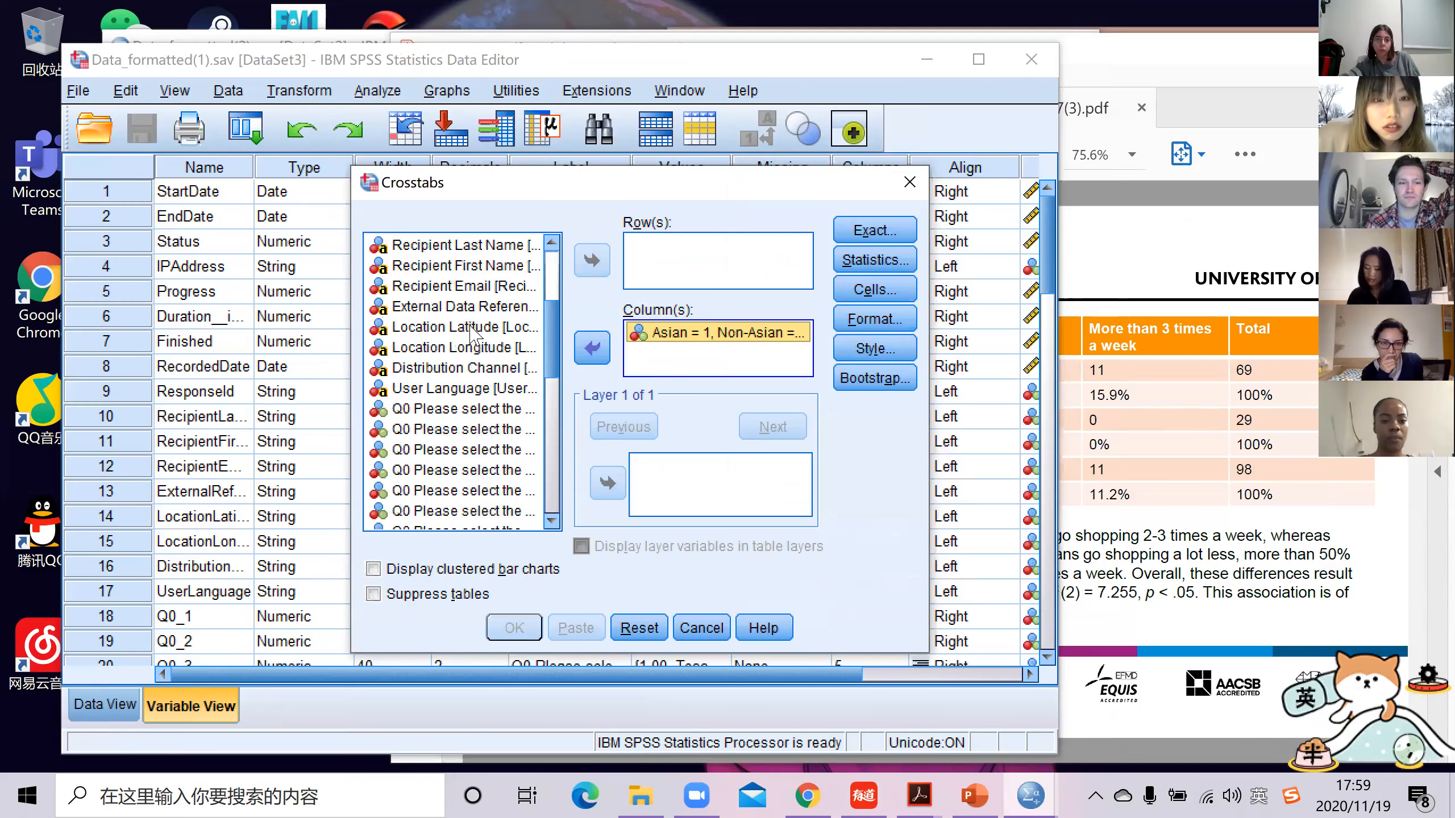
scroll(467, 372, down, 2)
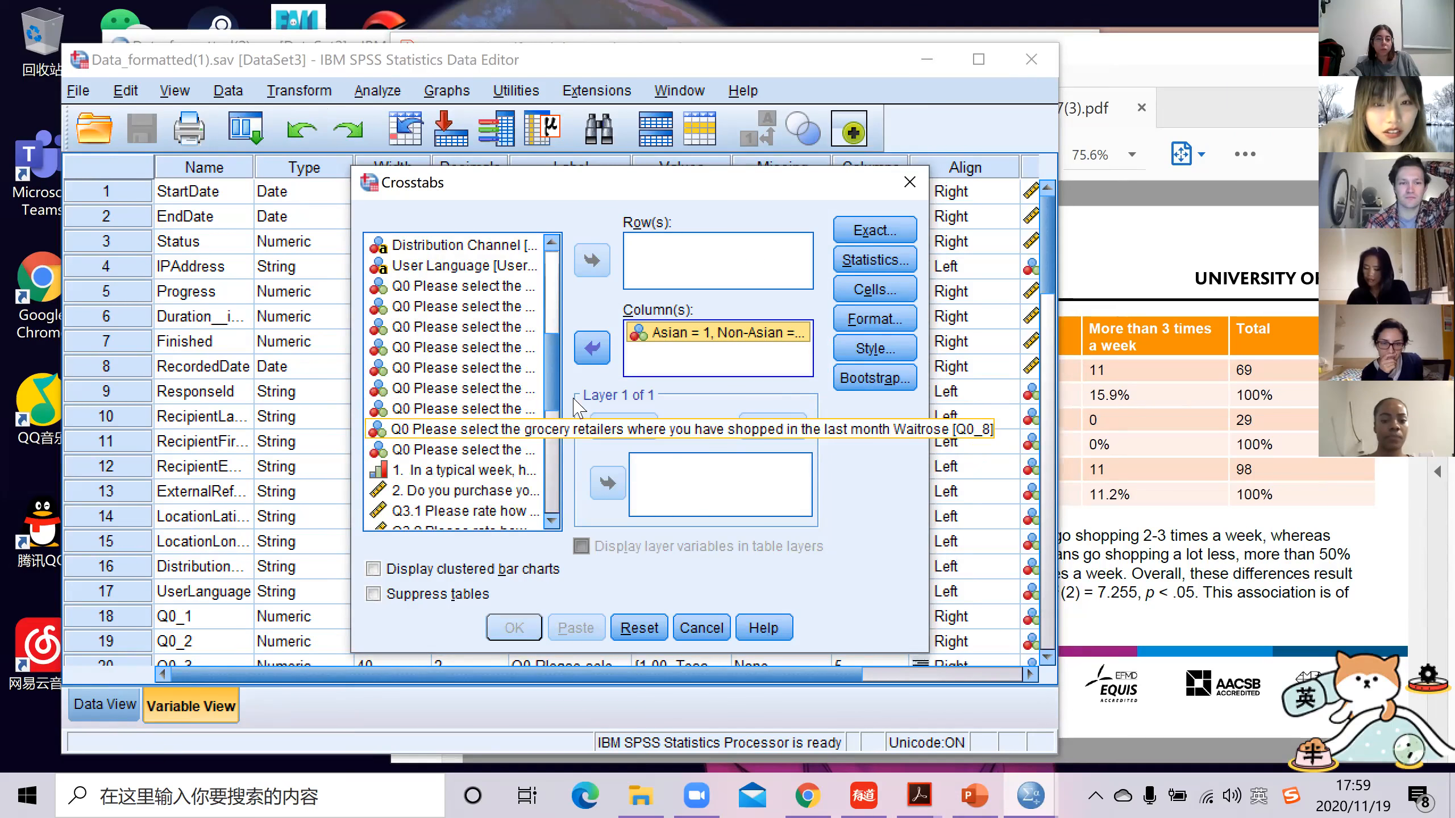
scroll(547, 464, down, 10)
scroll(481, 441, up, 7)
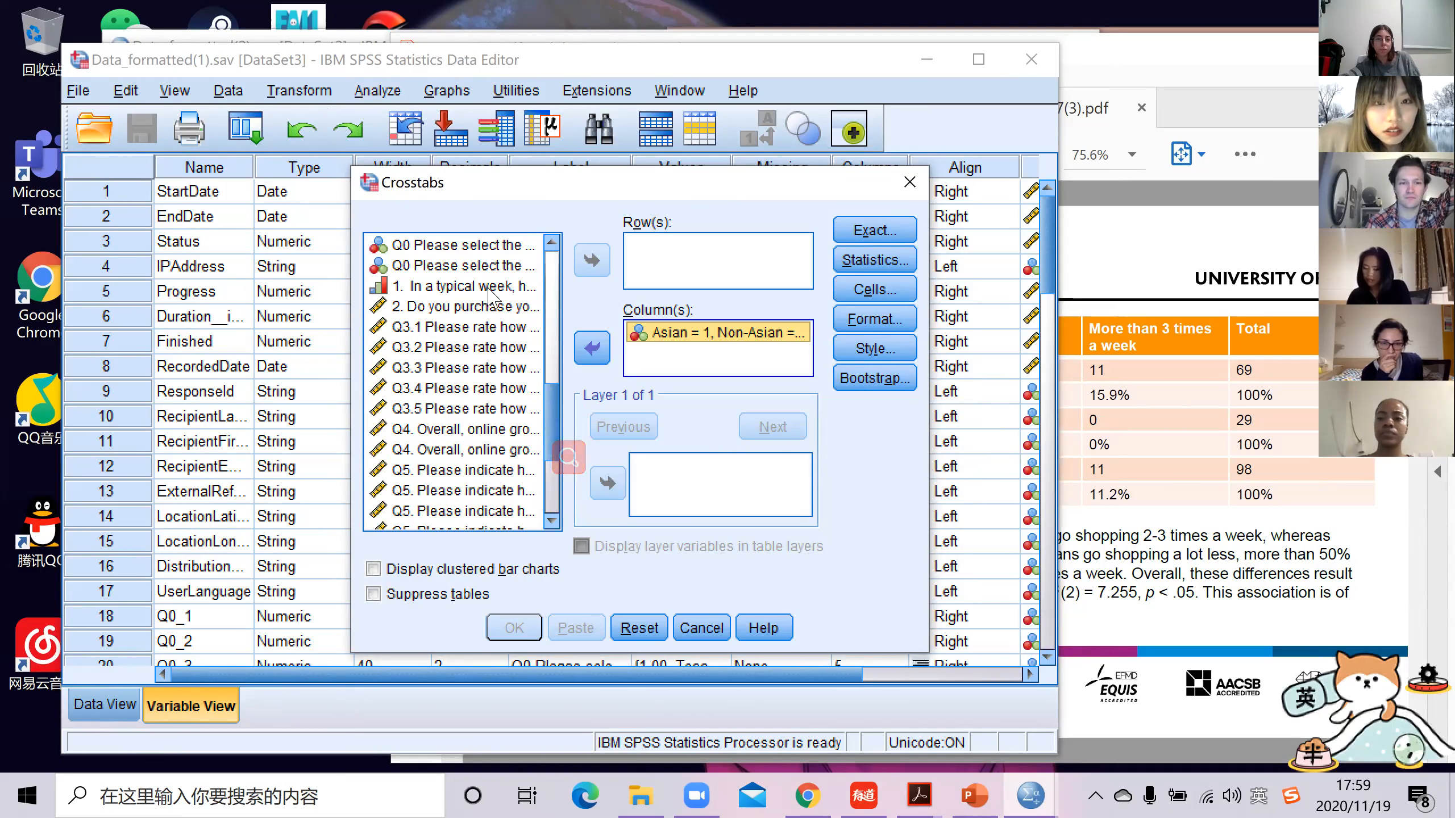
click(499, 287)
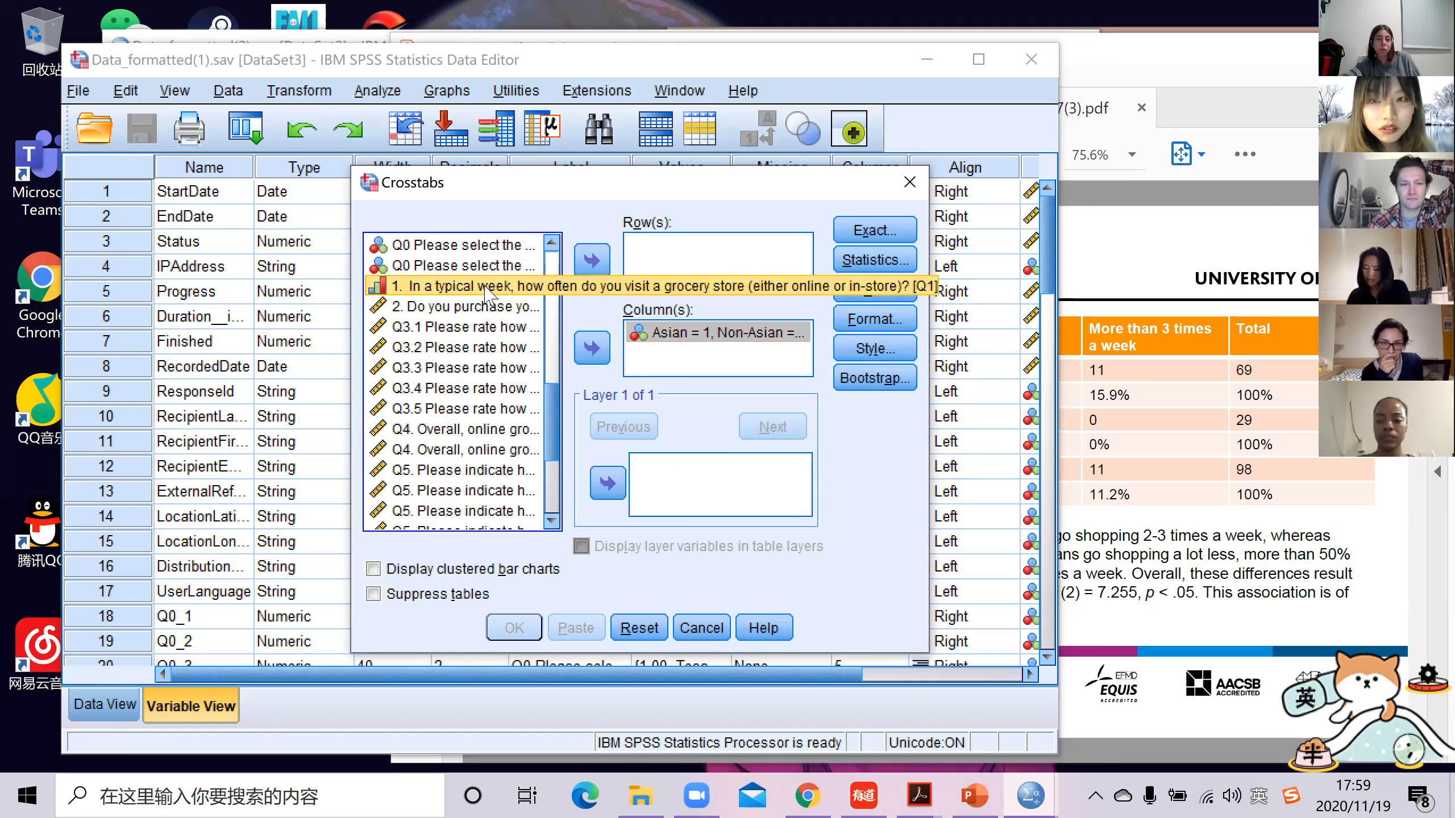
click(592, 261)
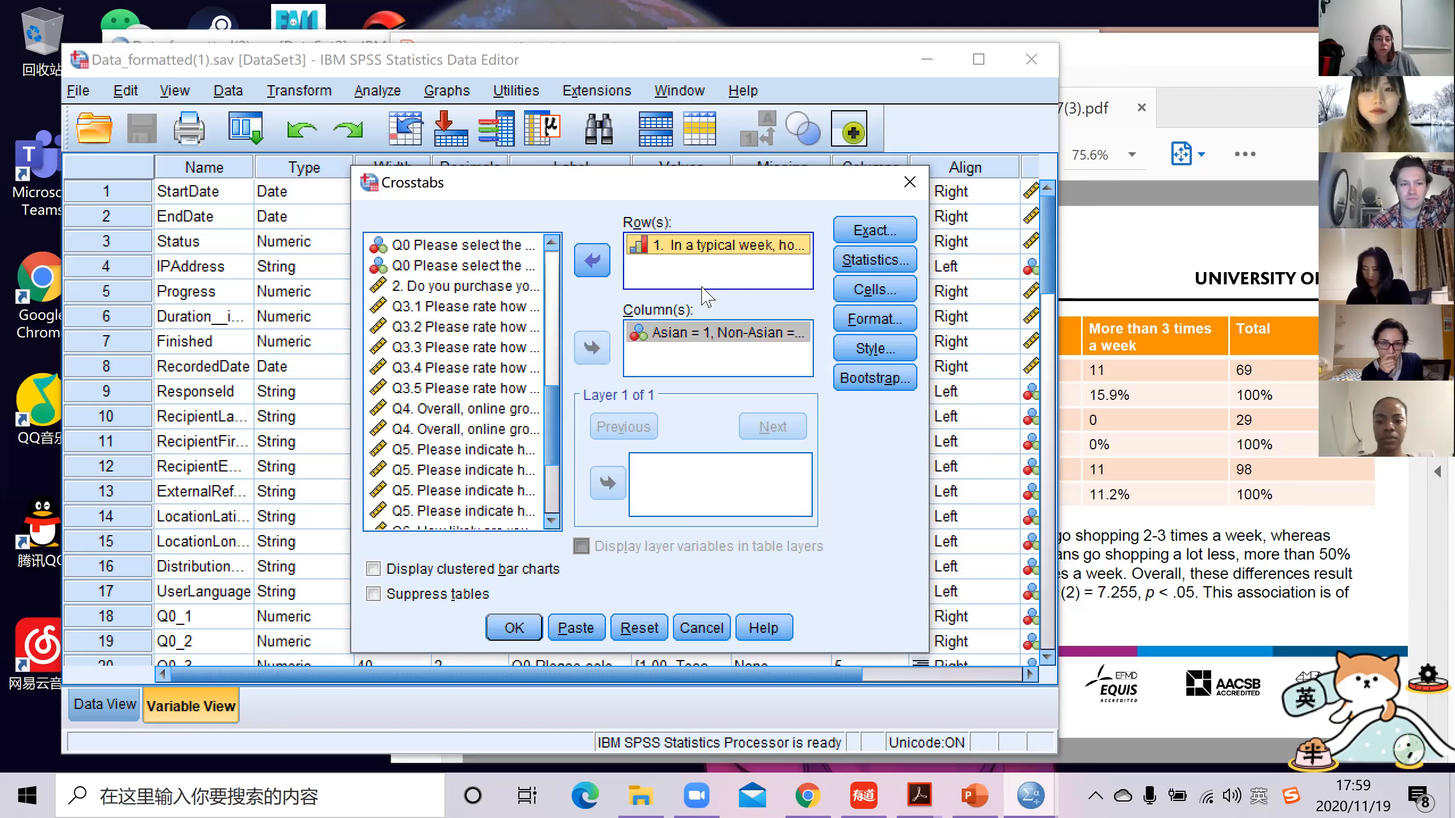
Request the Chi-square test and the Phi and Cramer's V statistics for the crosstab
click(875, 261)
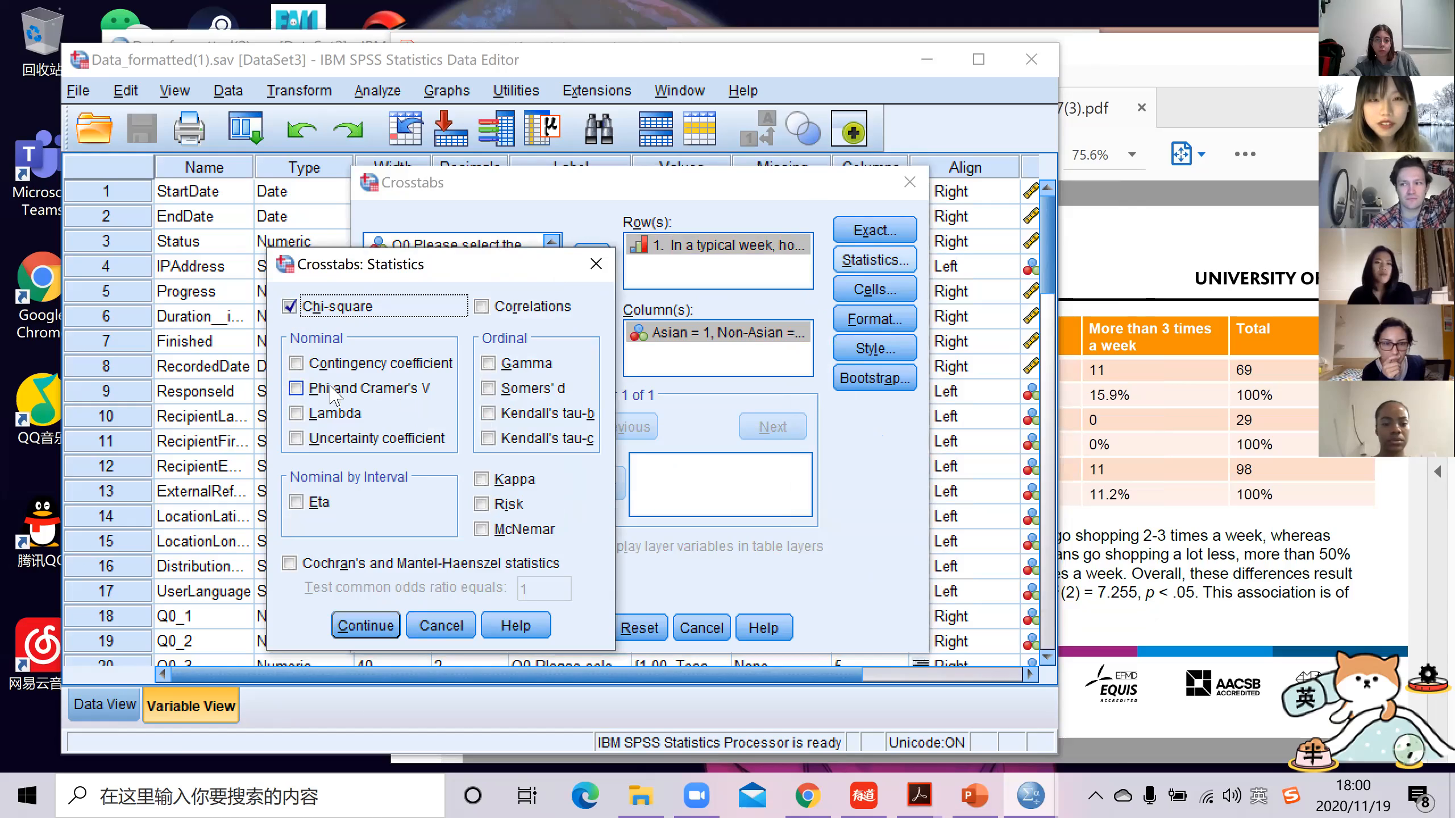
click(296, 389)
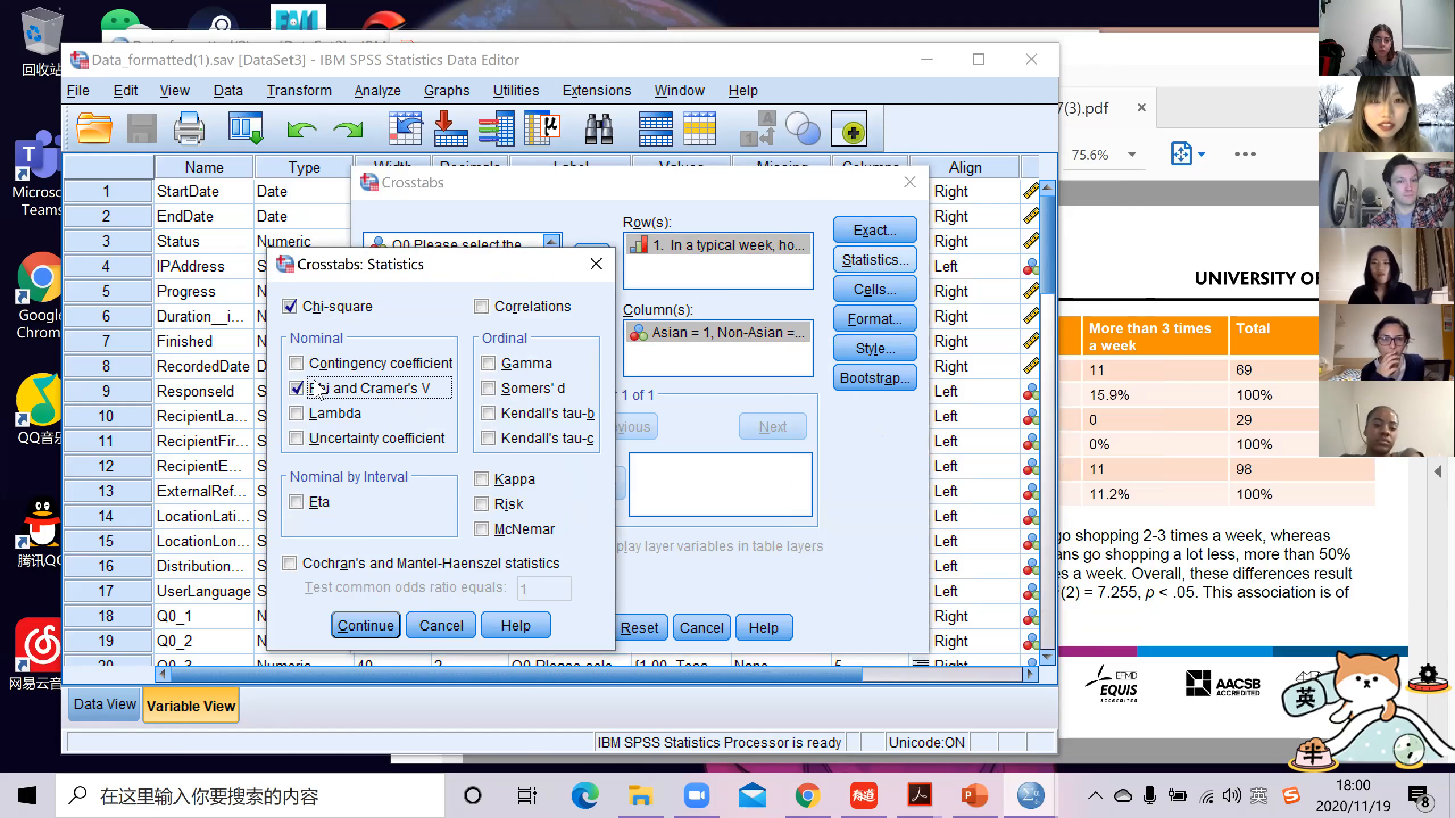
click(366, 627)
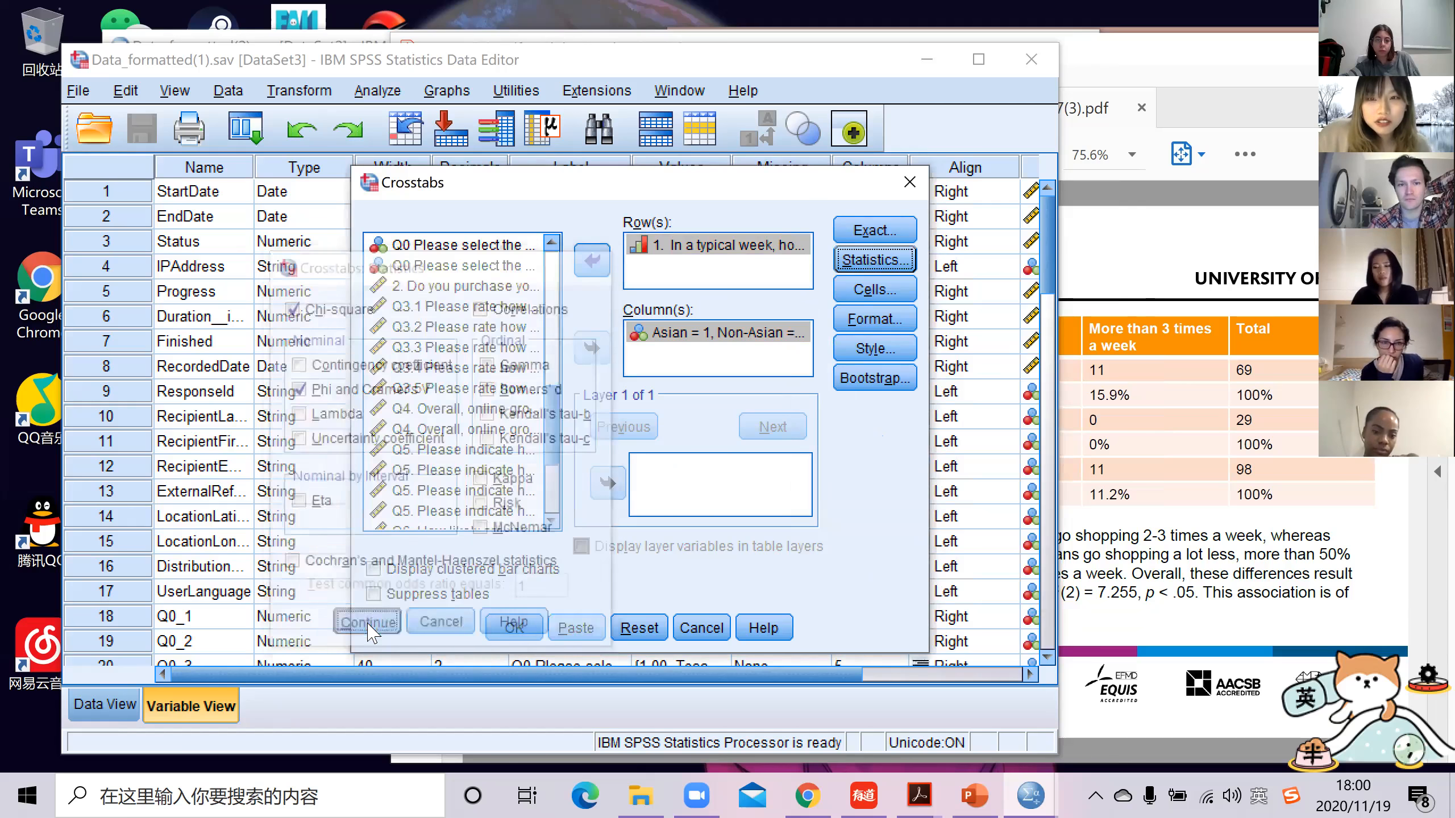
Add row percentages to the crosstab's cell display and run the analysis
click(867, 291)
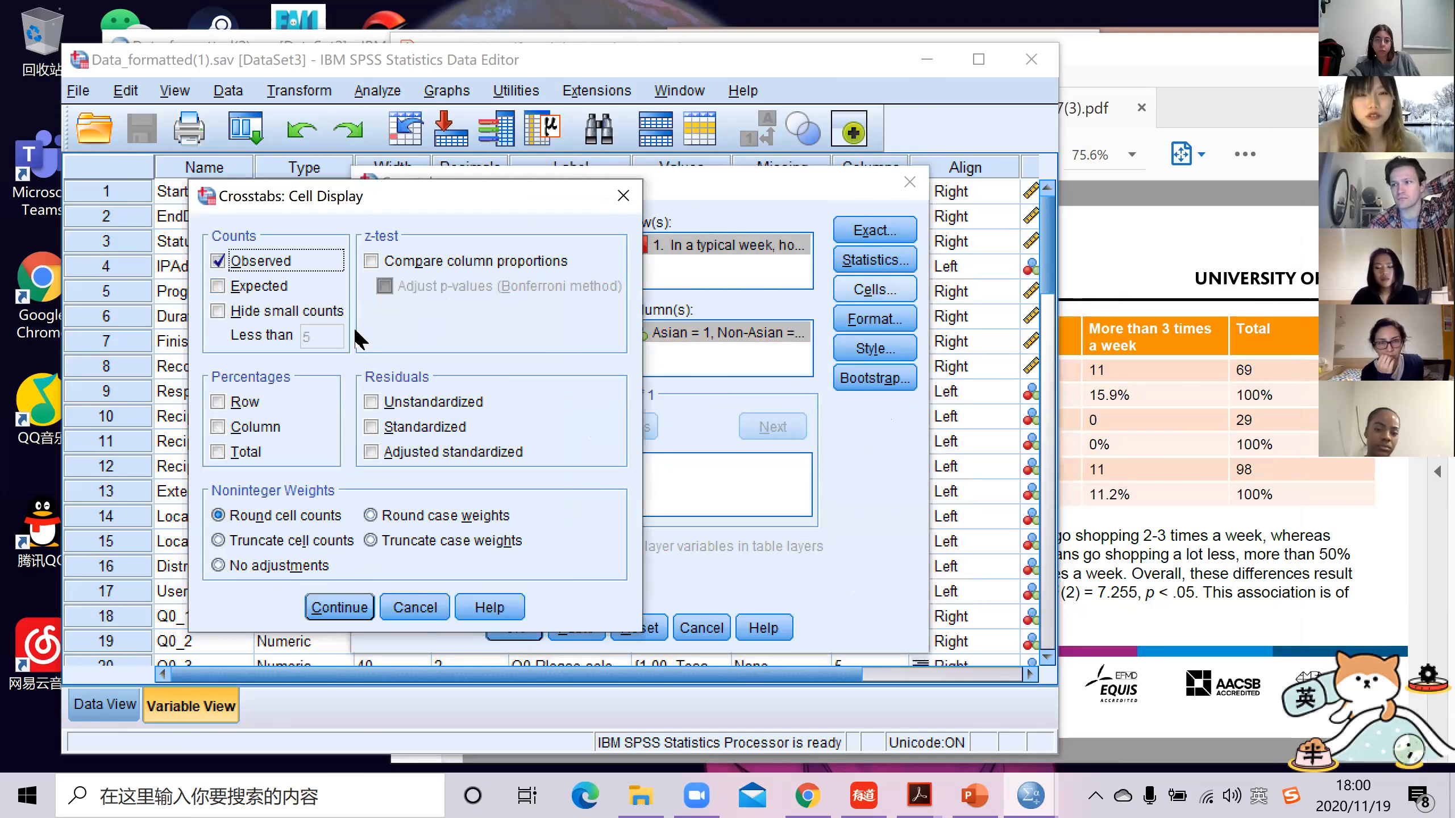
click(233, 410)
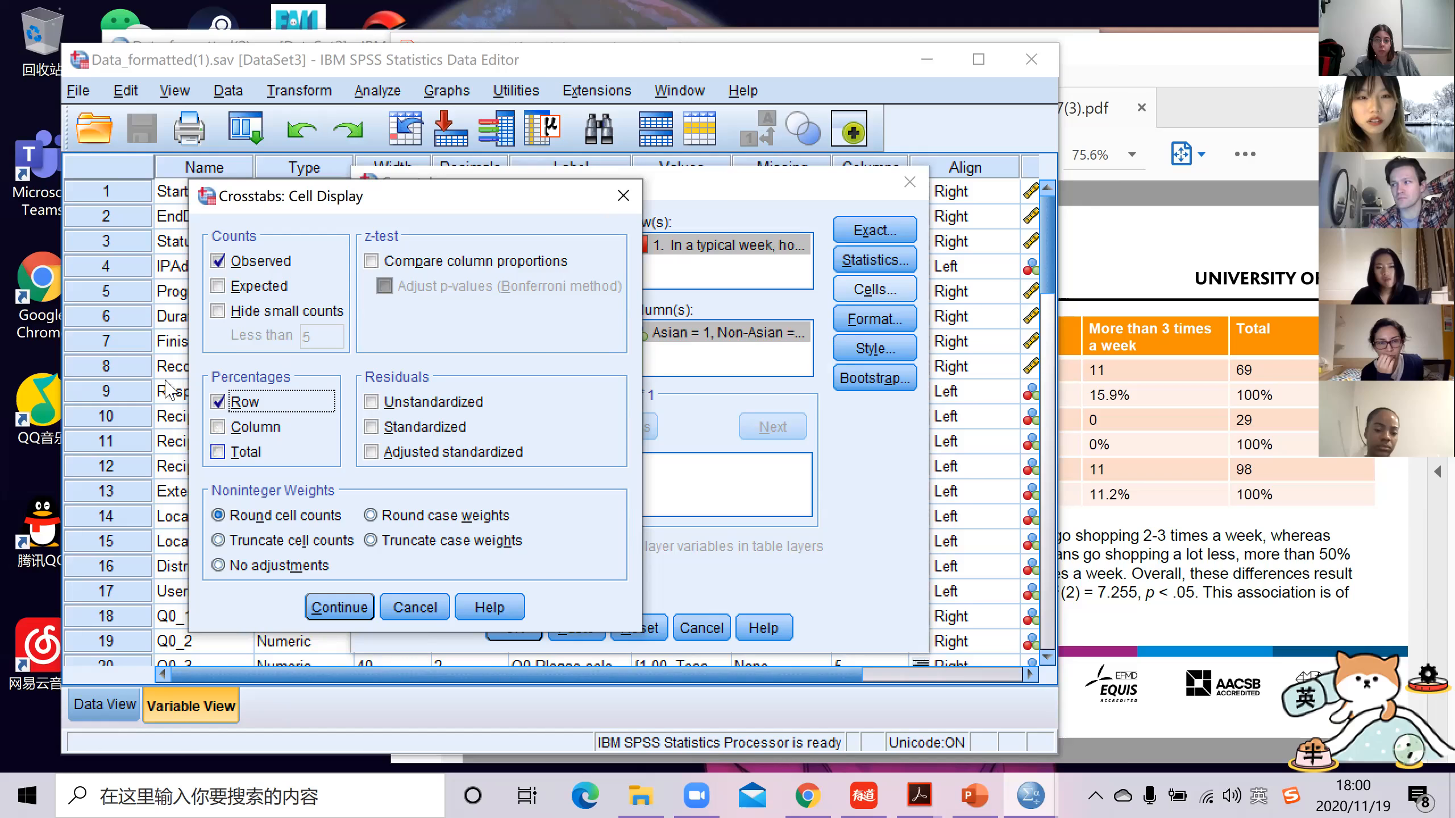
click(331, 613)
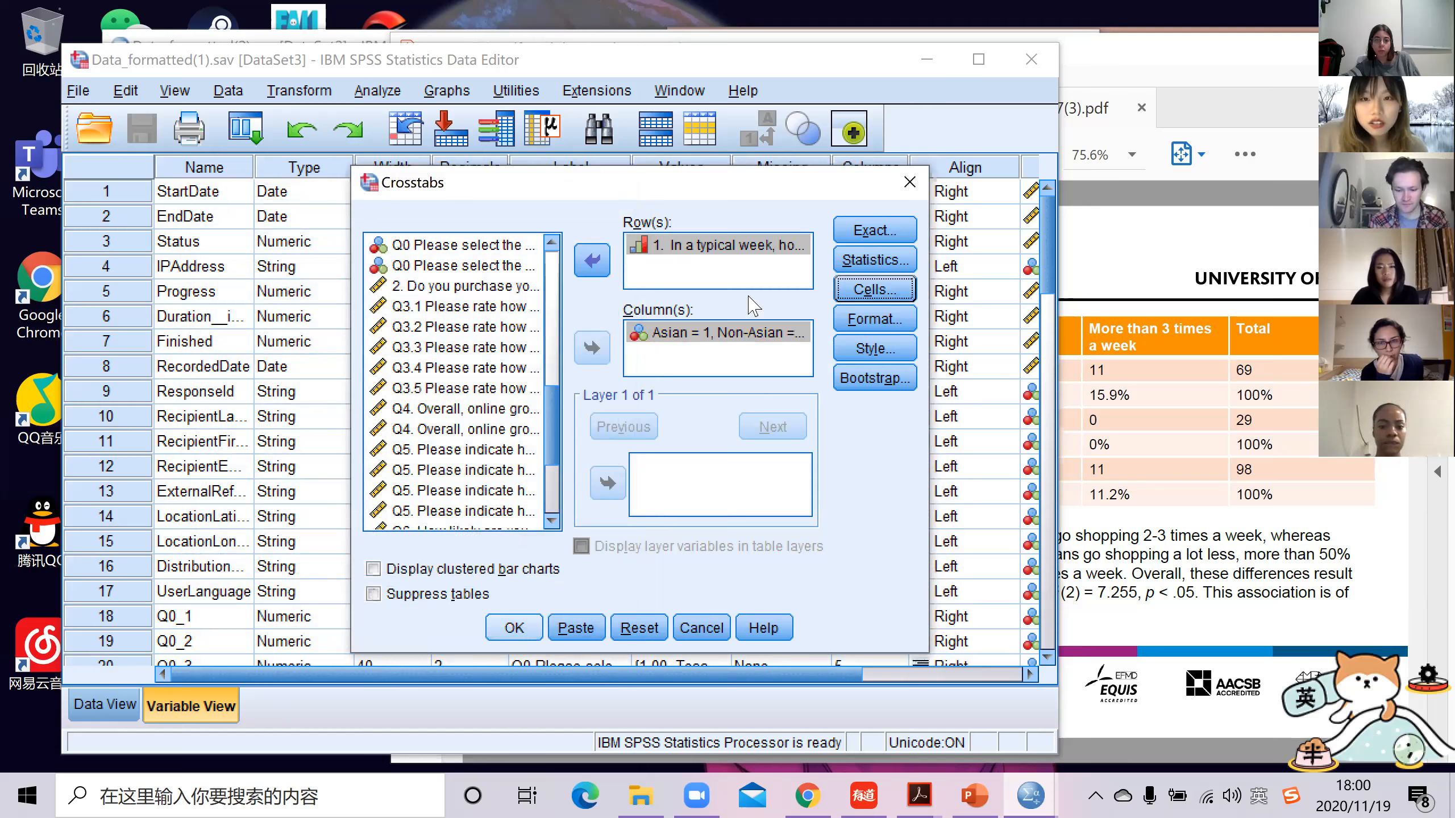
click(514, 628)
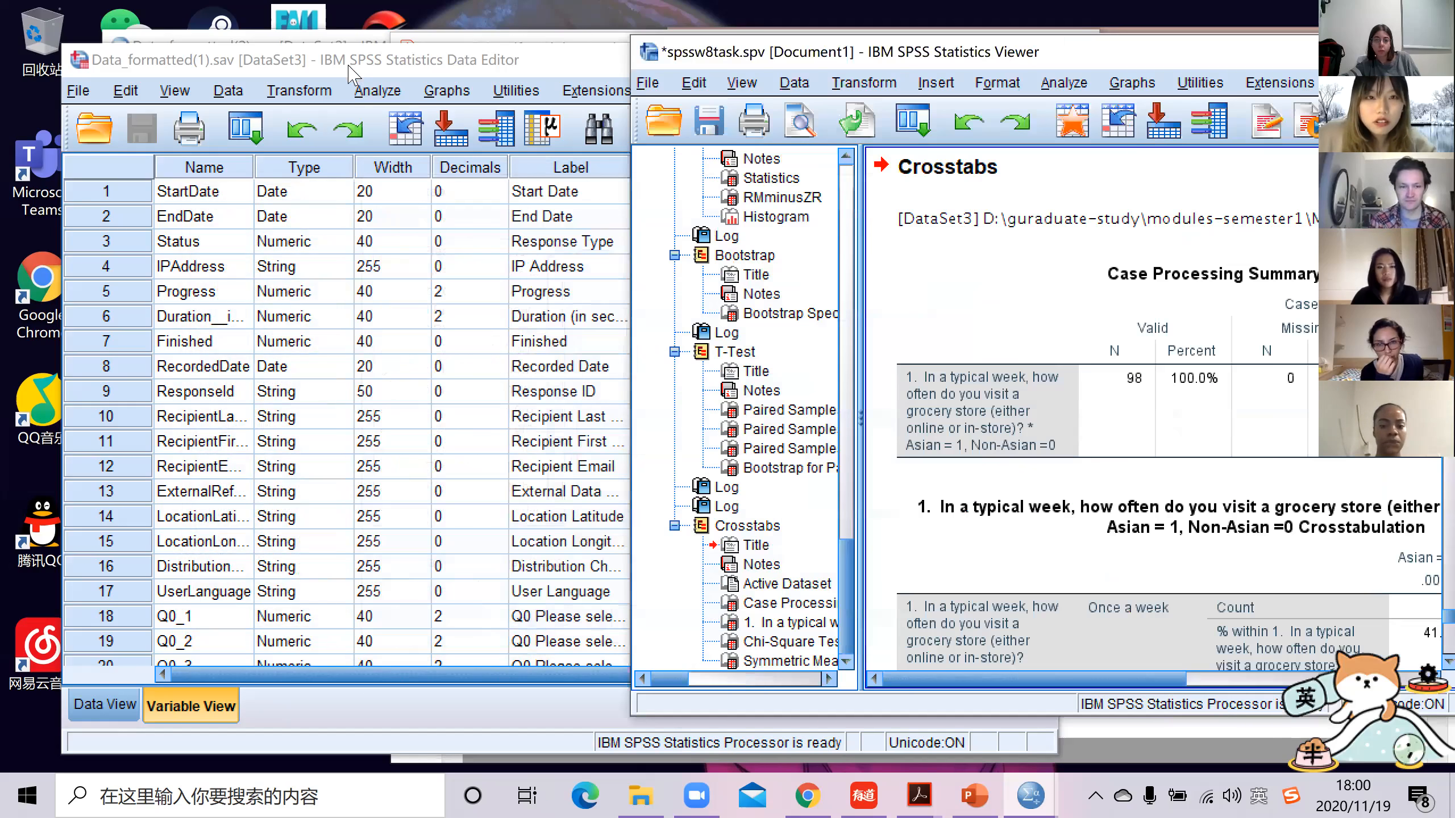
Maximize the output viewer and examine the crosstabulation and Chi-Square Tests tables
scroll(1088, 401, down, 2)
drag(791, 52, 321, 62)
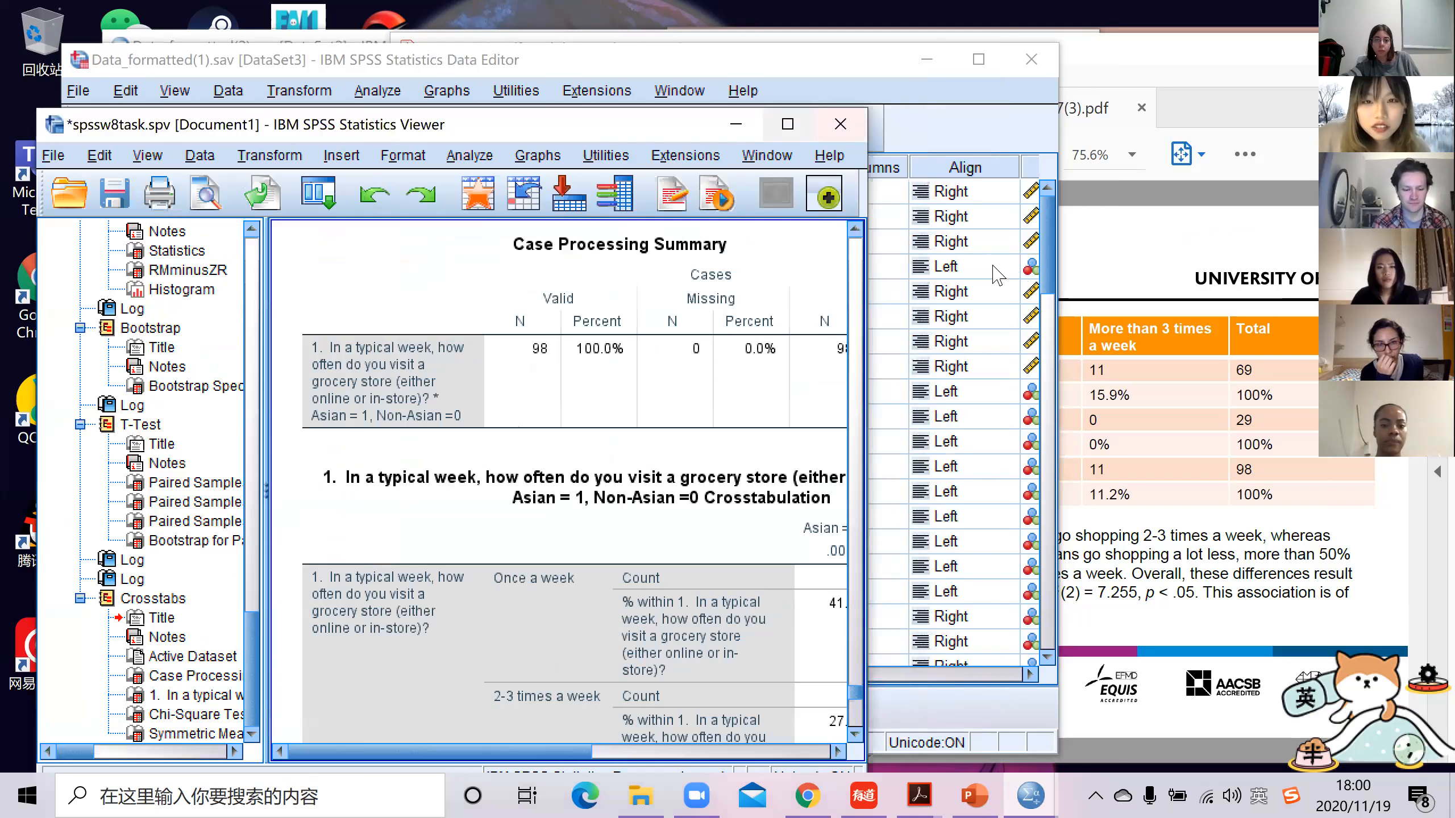
click(787, 125)
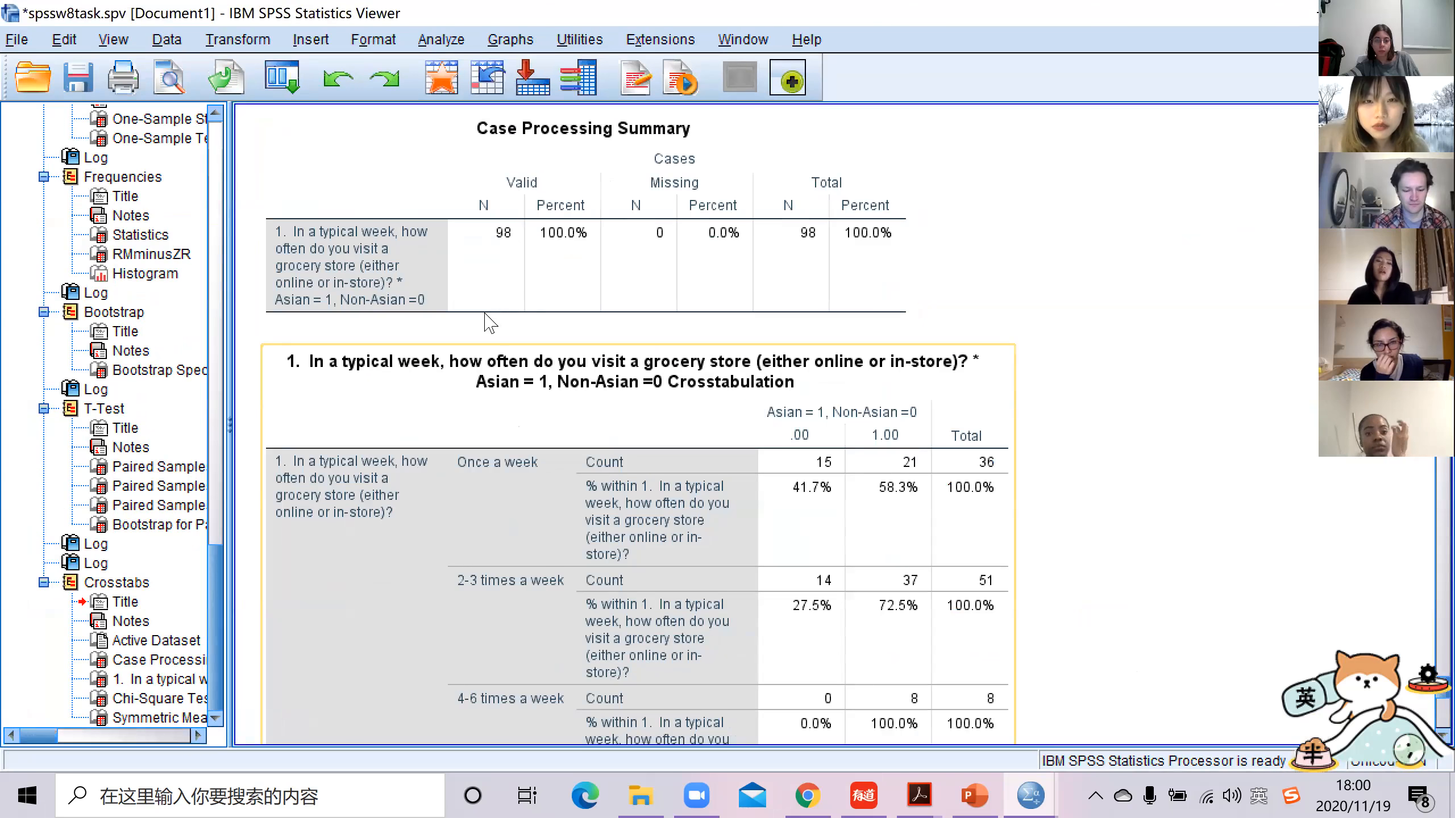
scroll(518, 314, down, 7)
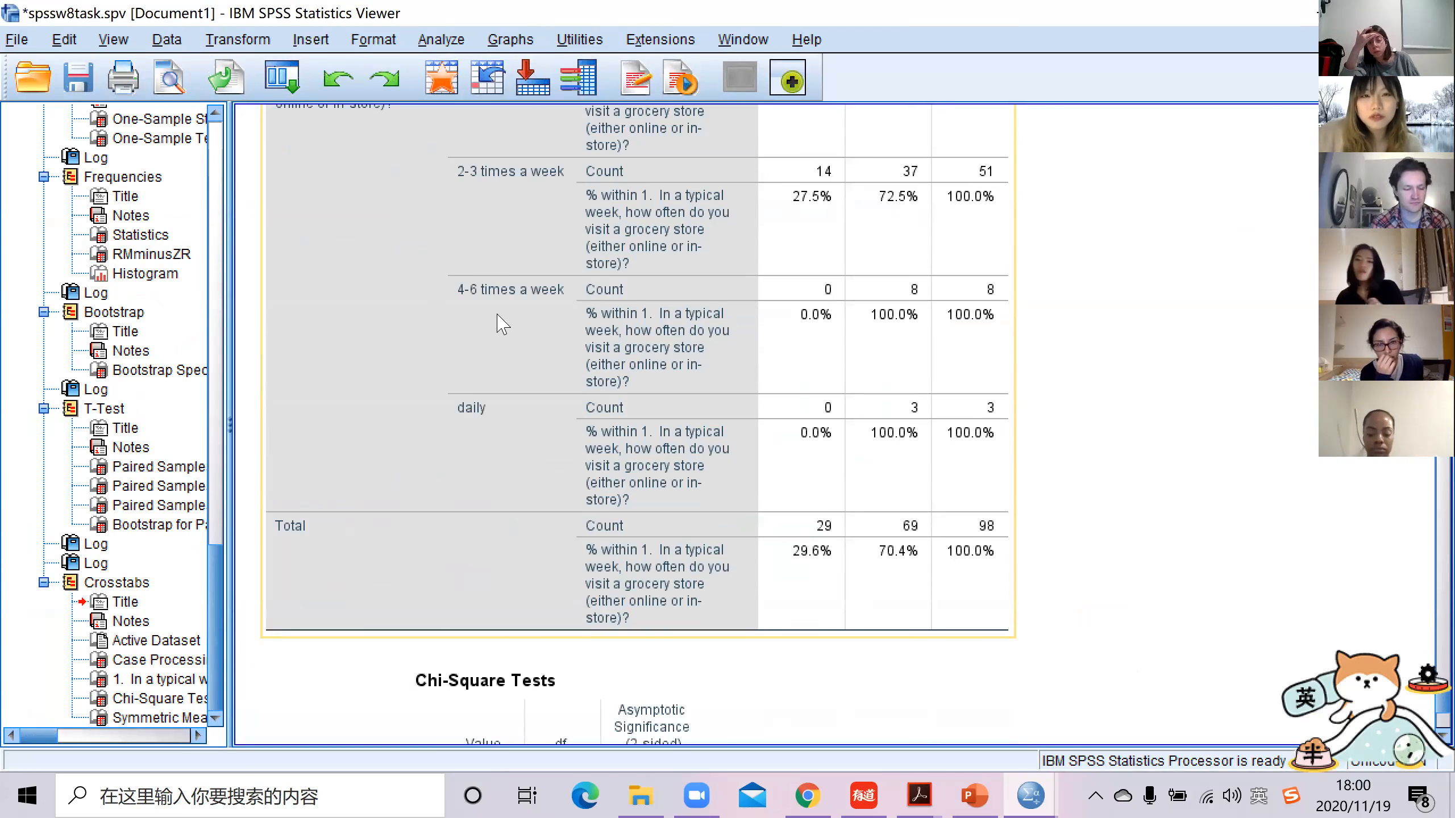
scroll(526, 298, down, 5)
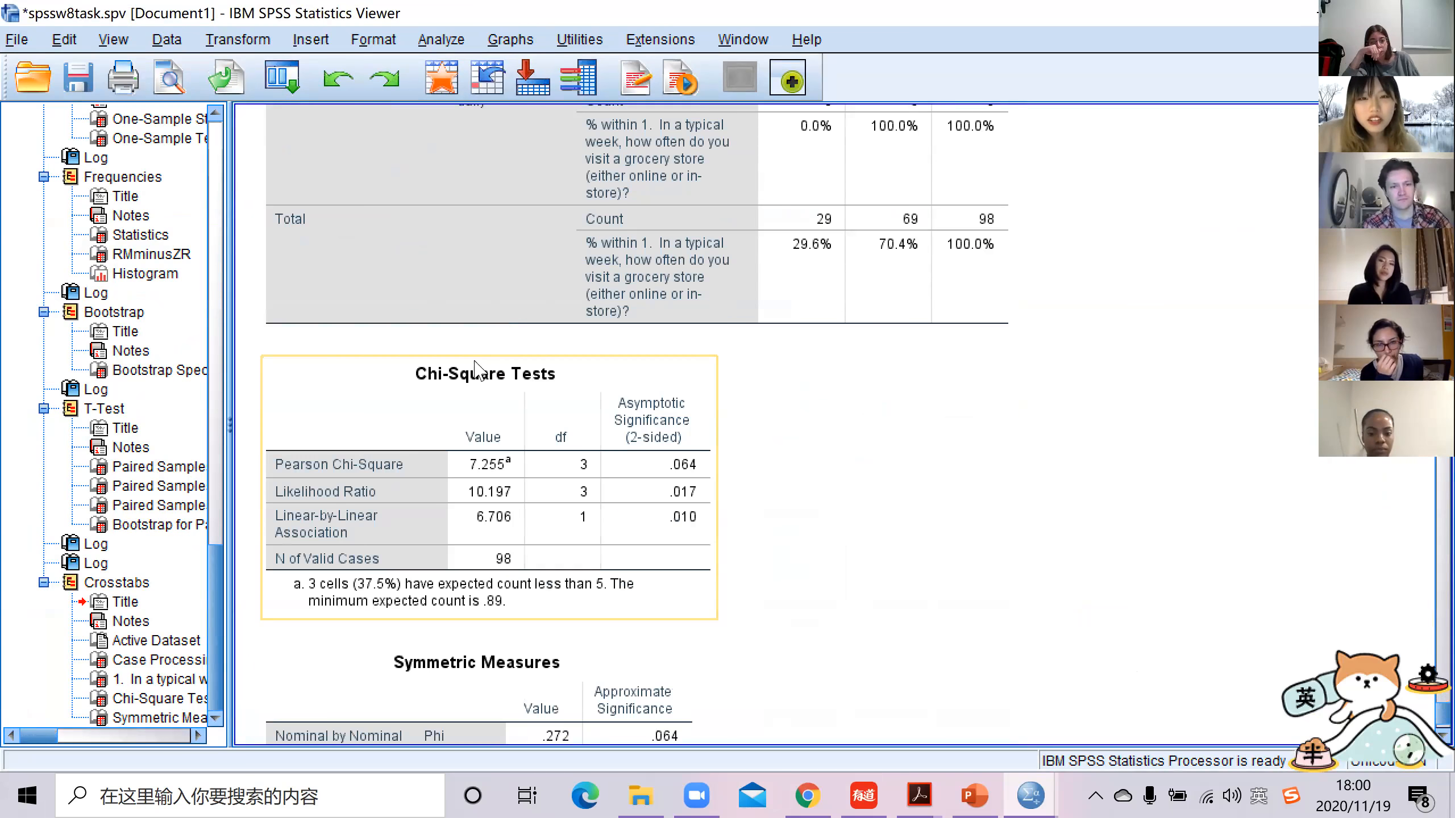
Examine the Chi-Square Tests and Symmetric Measures tables for the Q1 crosstab
scroll(344, 321, down, 2)
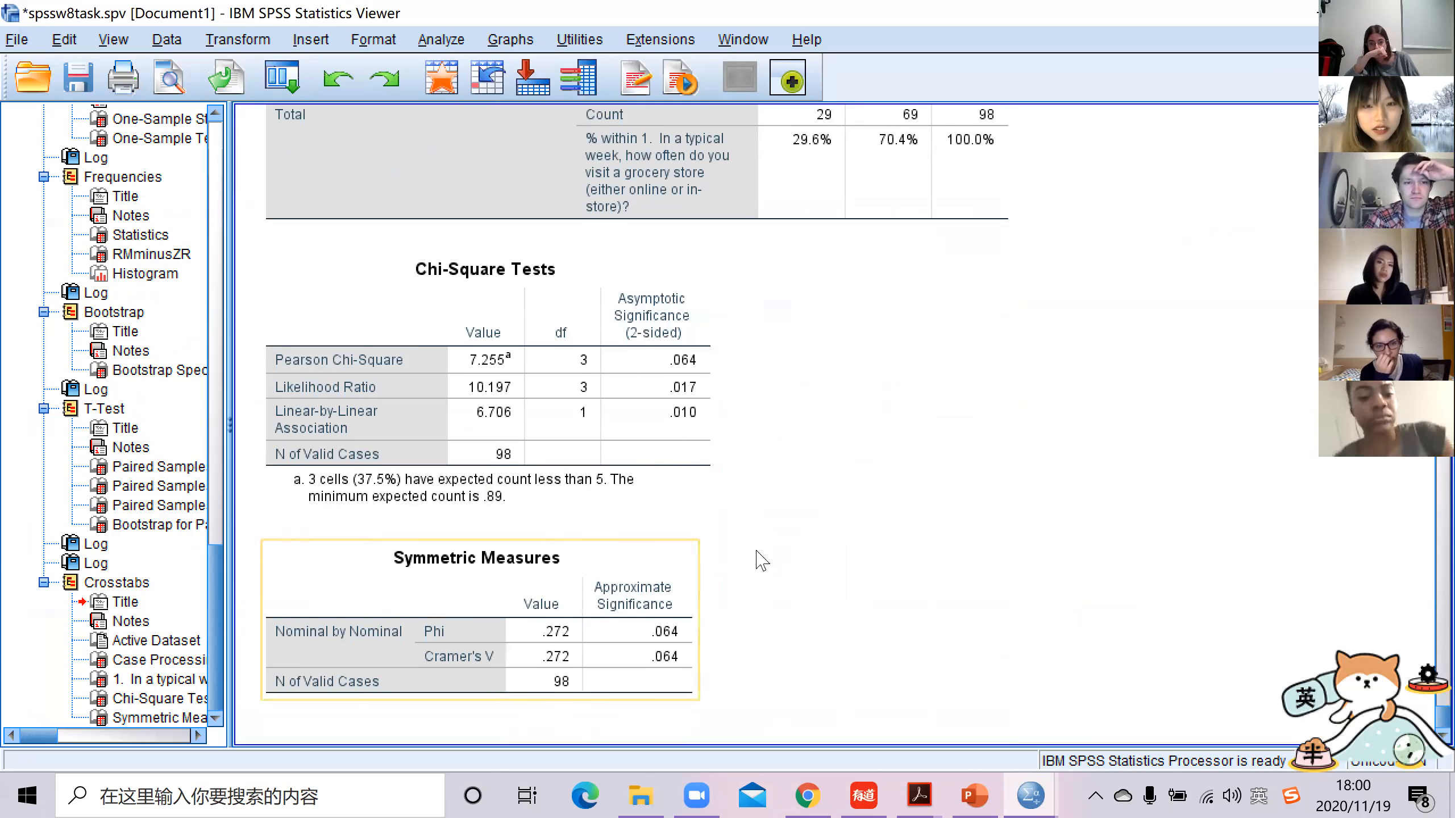
scroll(744, 504, up, 3)
scroll(761, 513, down, 3)
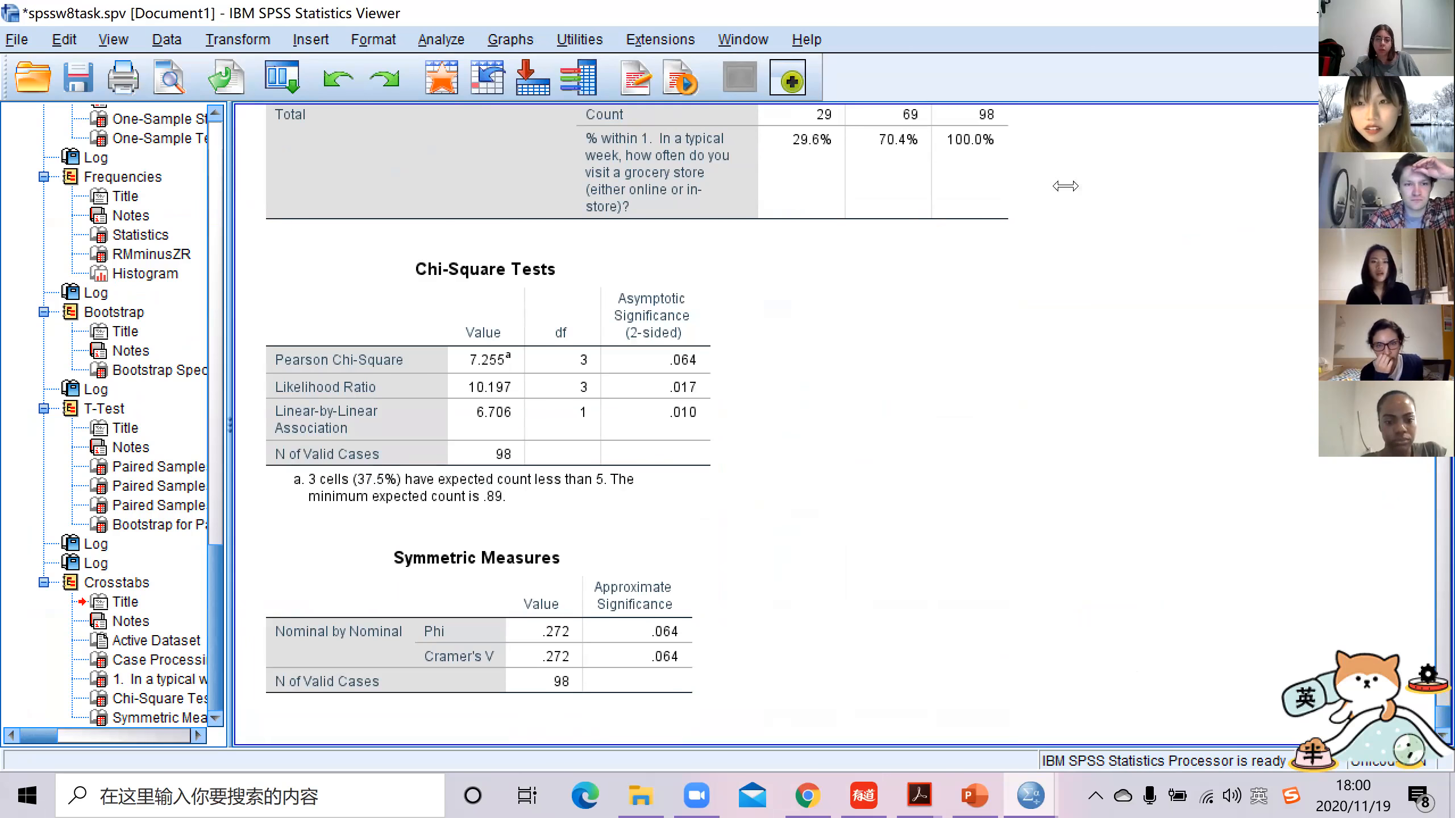
Switch to the Data_formatted(1).sav data editor and look through the variable list down to the computed variables such as asian and Q1_reconfig
drag(735, 14, 770, 124)
click(744, 63)
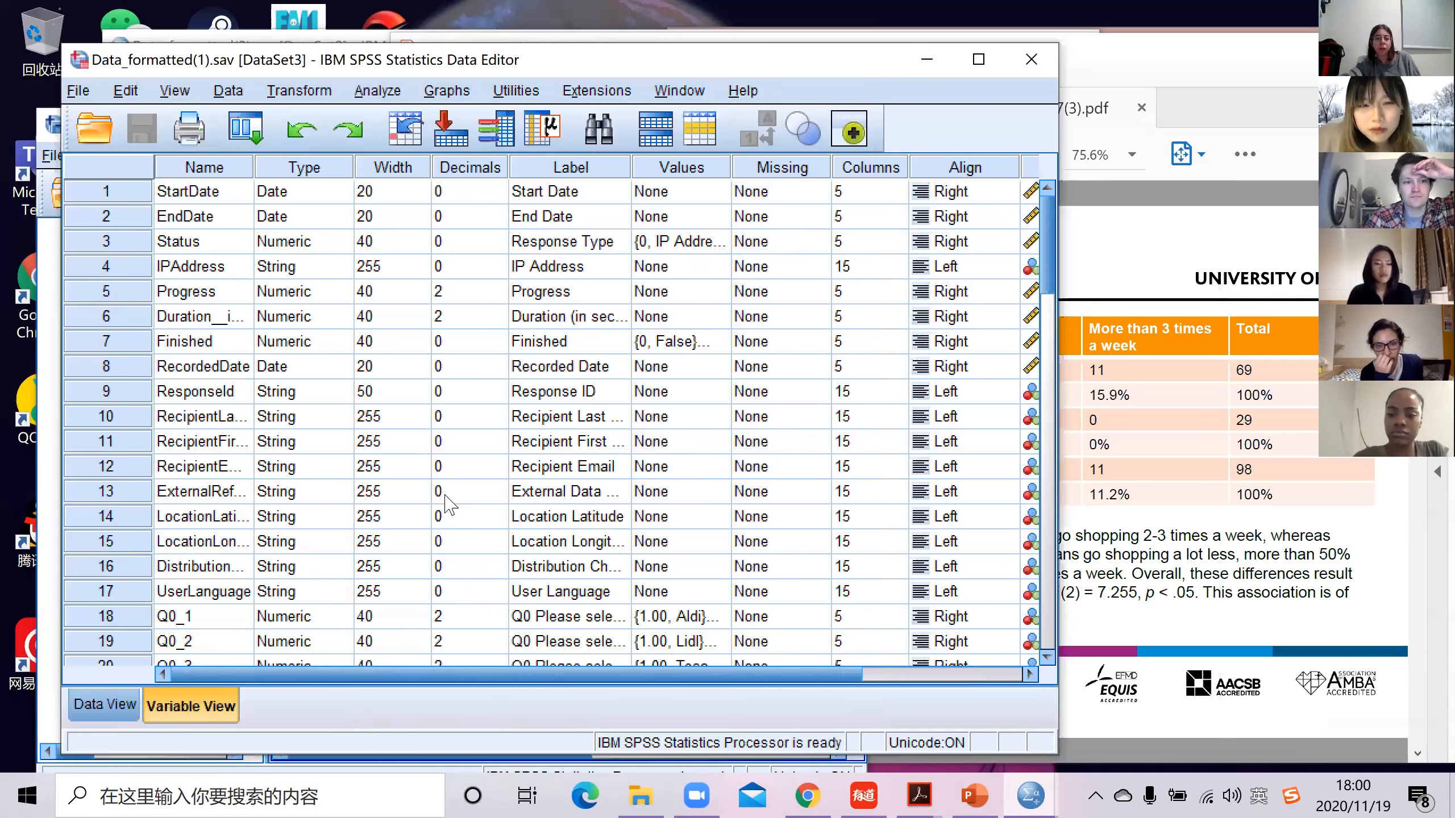
scroll(381, 516, down, 15)
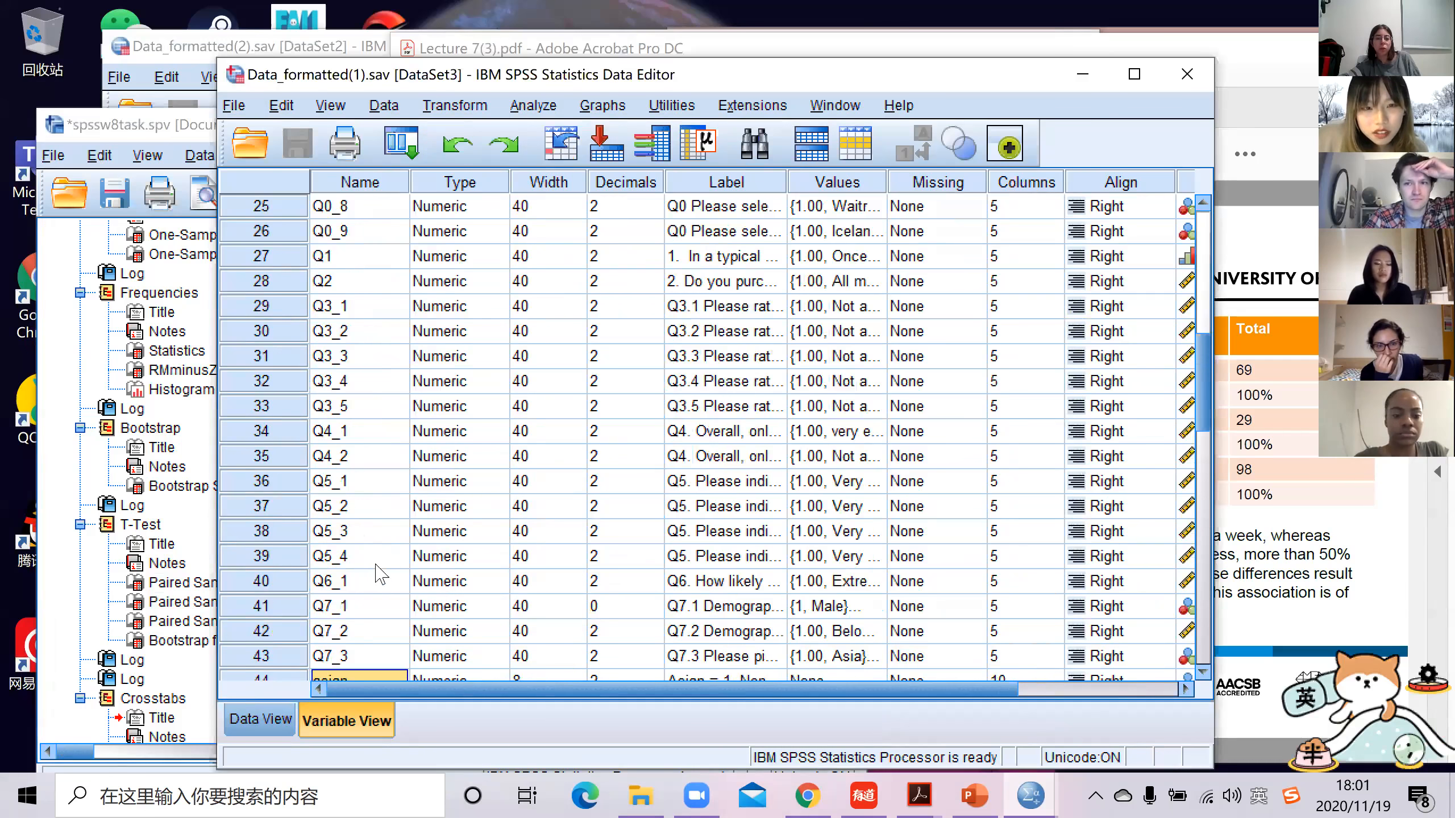
scroll(408, 553, up, 3)
scroll(389, 567, up, 2)
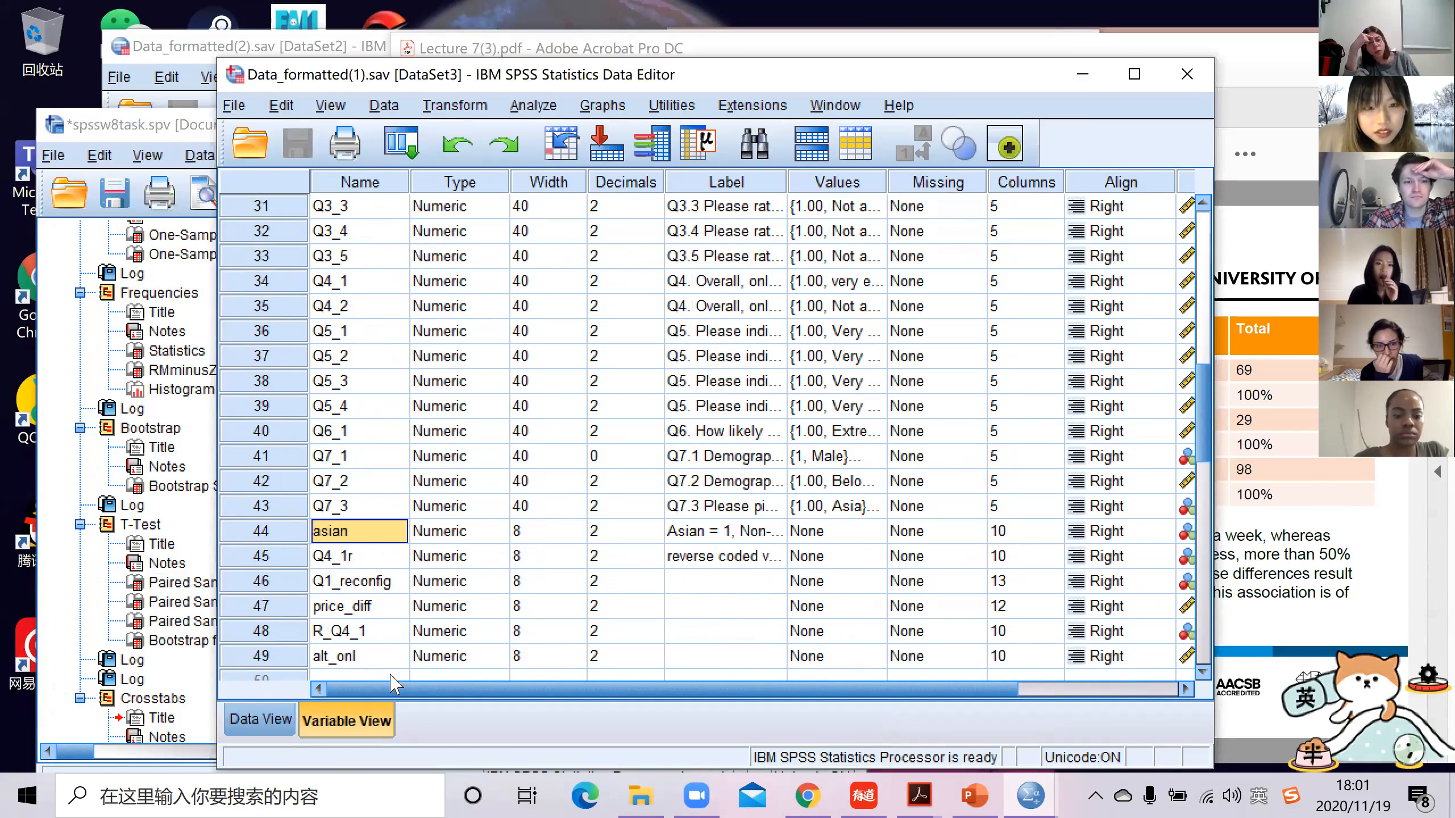
scroll(361, 573, down, 1)
click(351, 486)
click(359, 582)
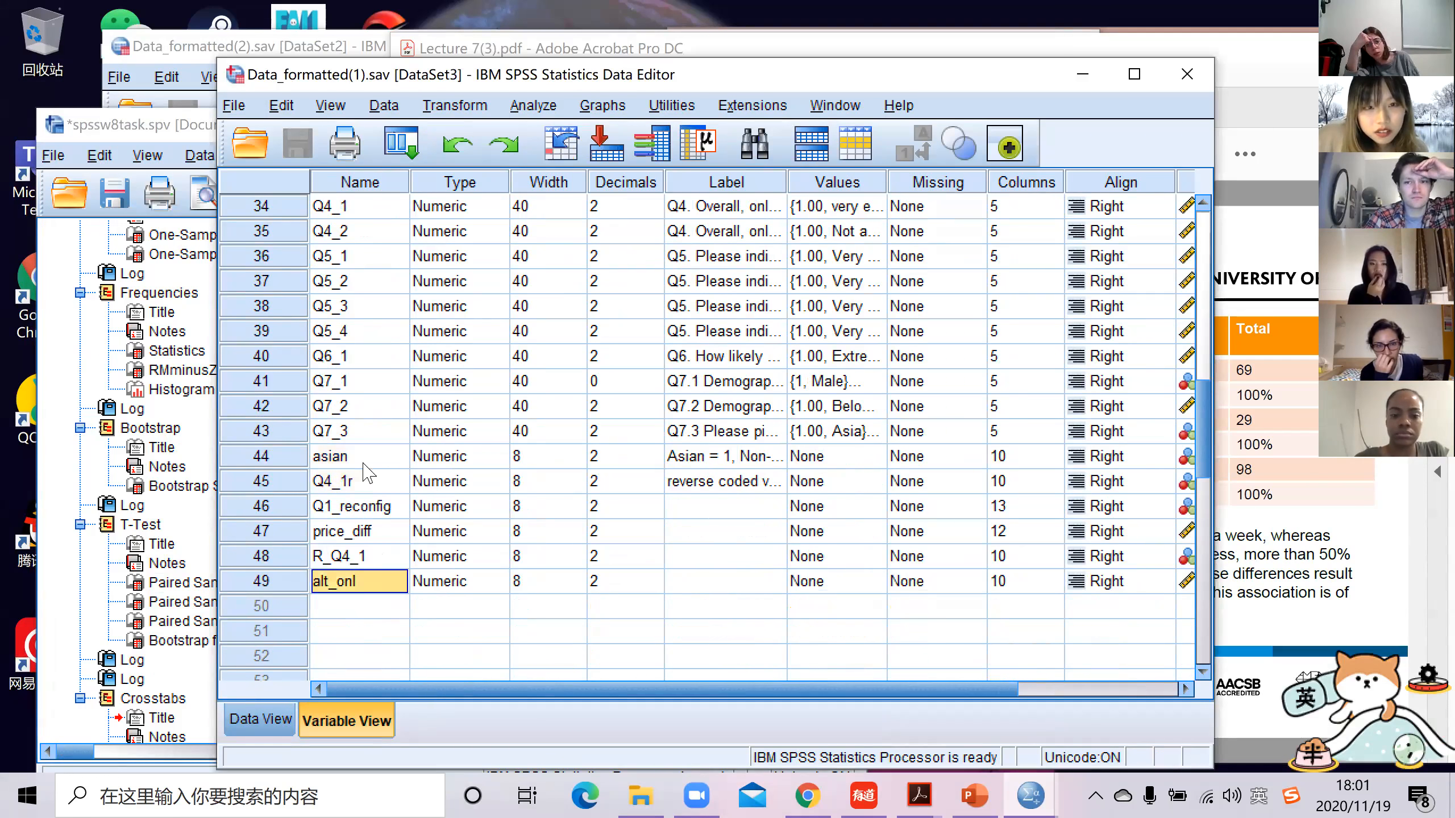
drag(366, 676, 413, 687)
click(358, 439)
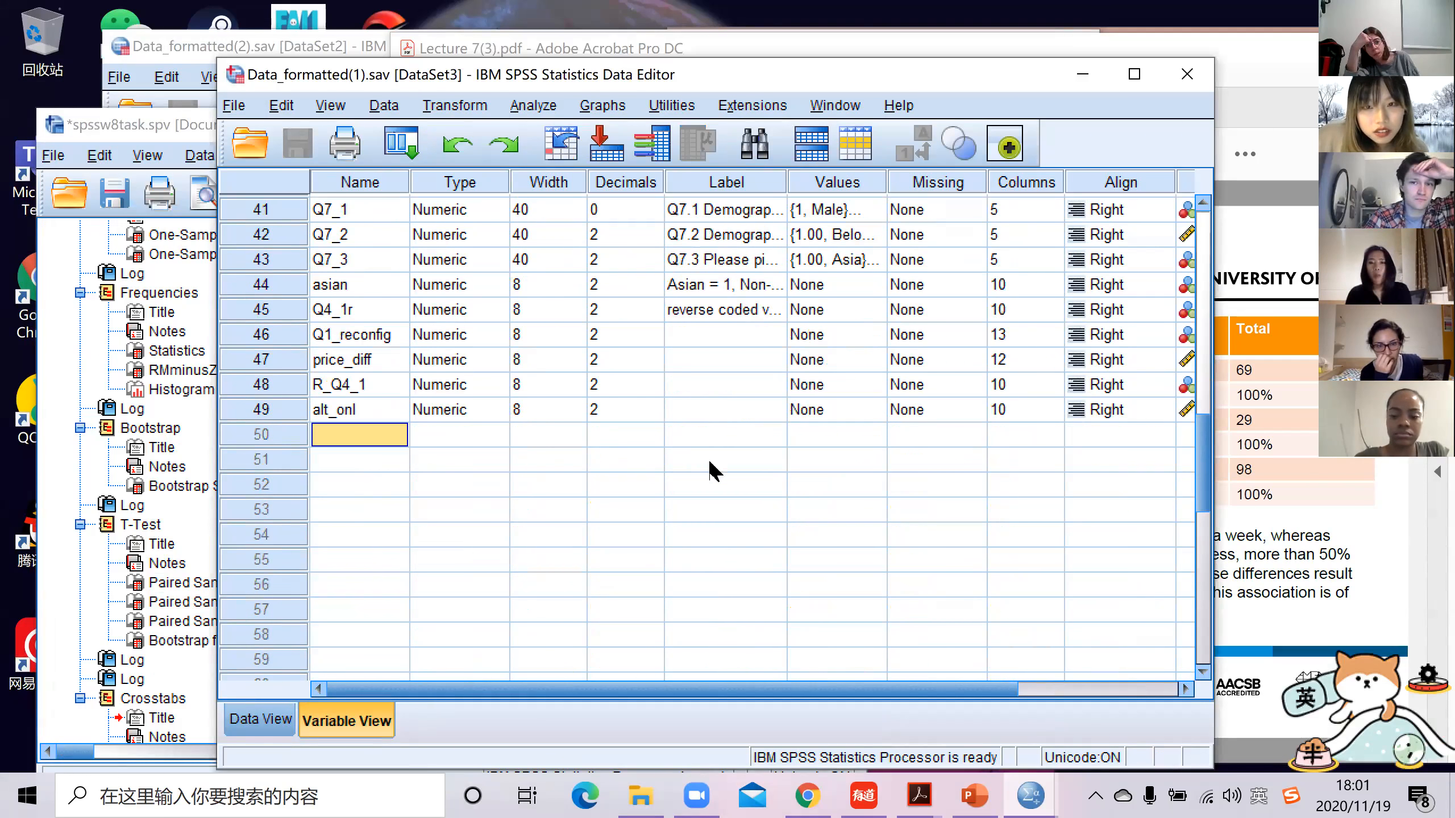
scroll(731, 440, up, 2)
click(724, 430)
click(367, 439)
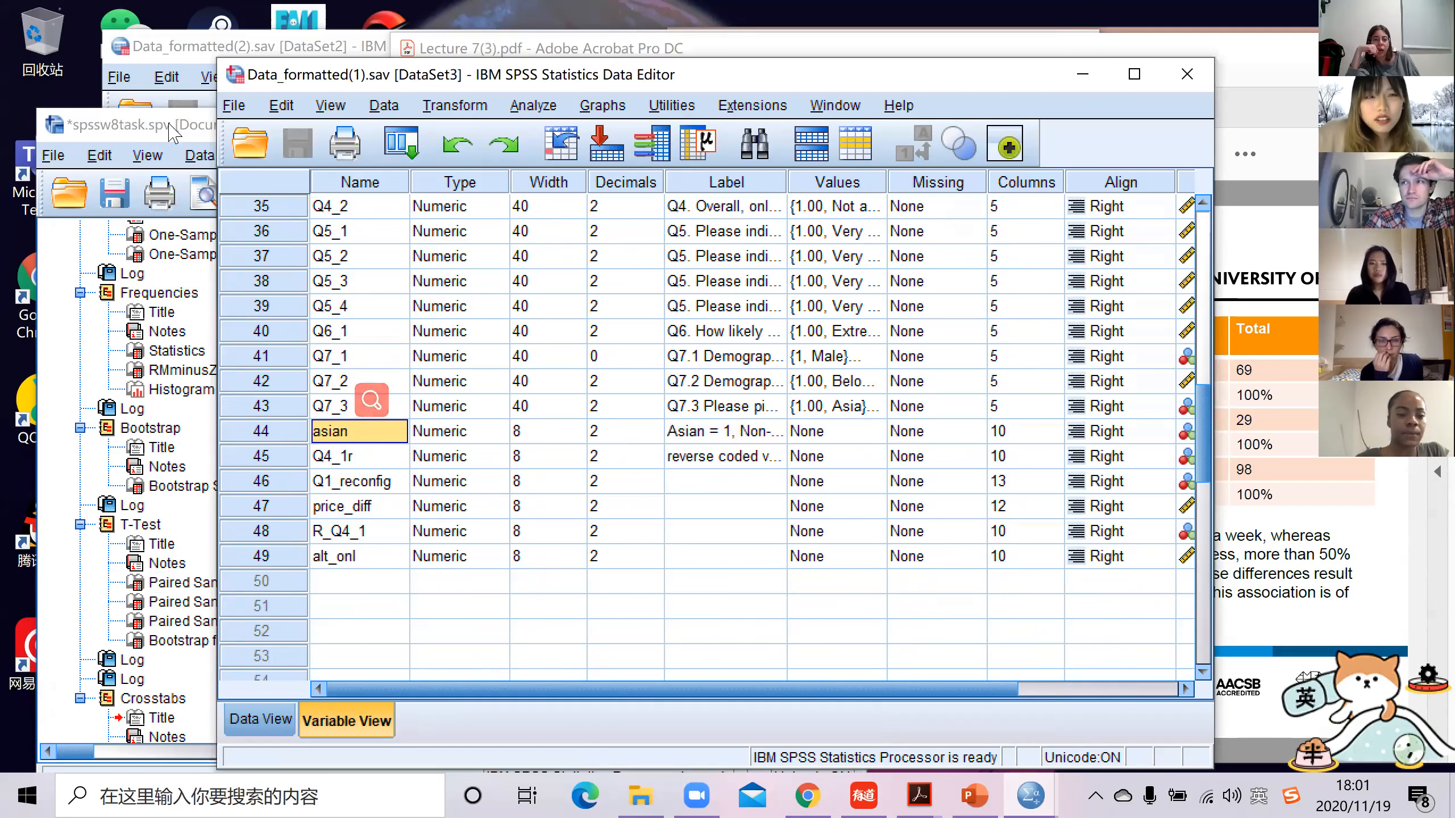
Bring the output viewer forward, review the response categories in the Q1 crosstabulation, and minimize the viewer
drag(166, 125, 279, 85)
scroll(660, 487, down, 2)
scroll(744, 480, up, 7)
drag(687, 713, 813, 716)
scroll(462, 488, up, 2)
scroll(463, 488, down, 2)
scroll(630, 476, left, 5)
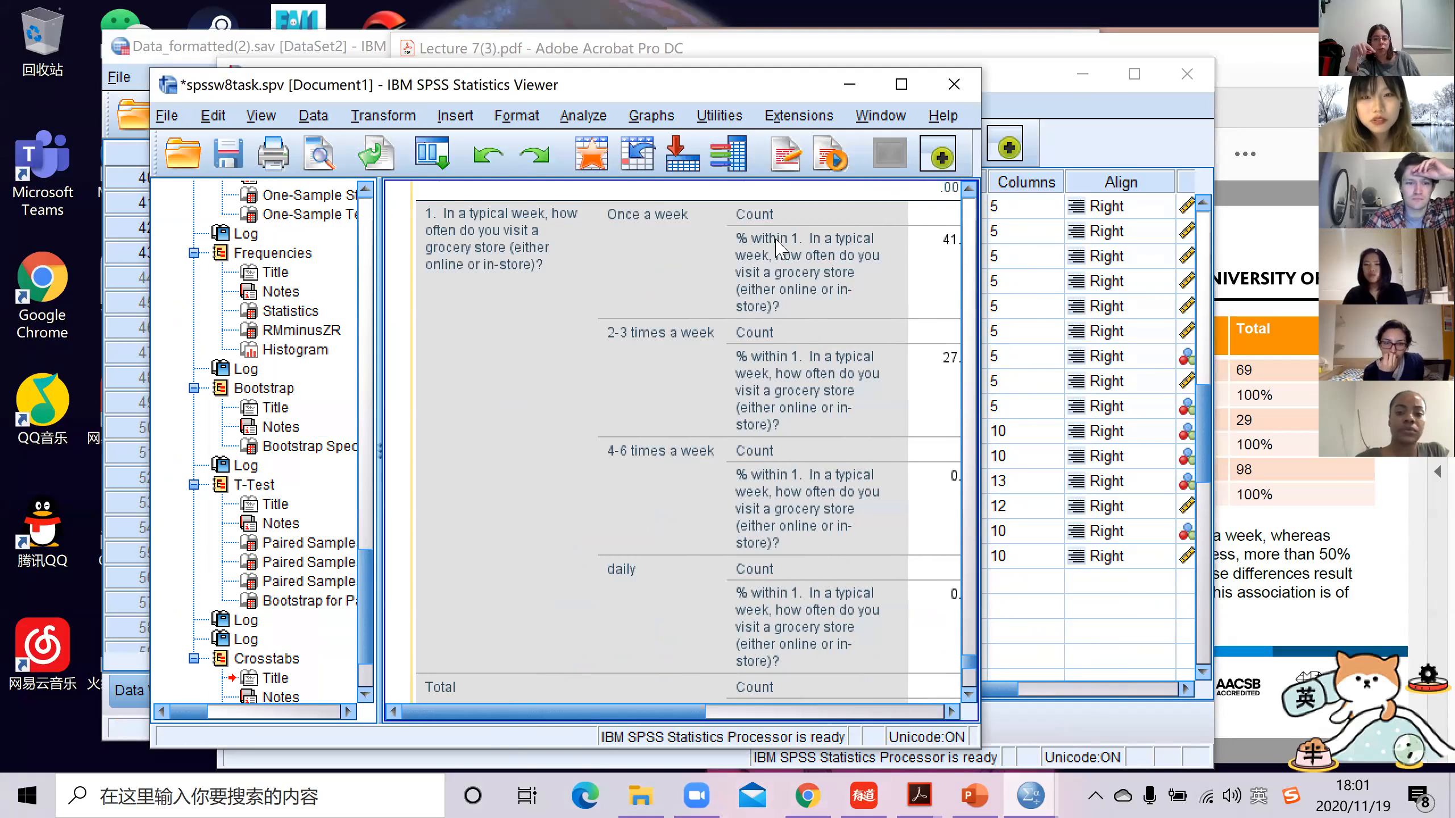
drag(805, 84, 698, 88)
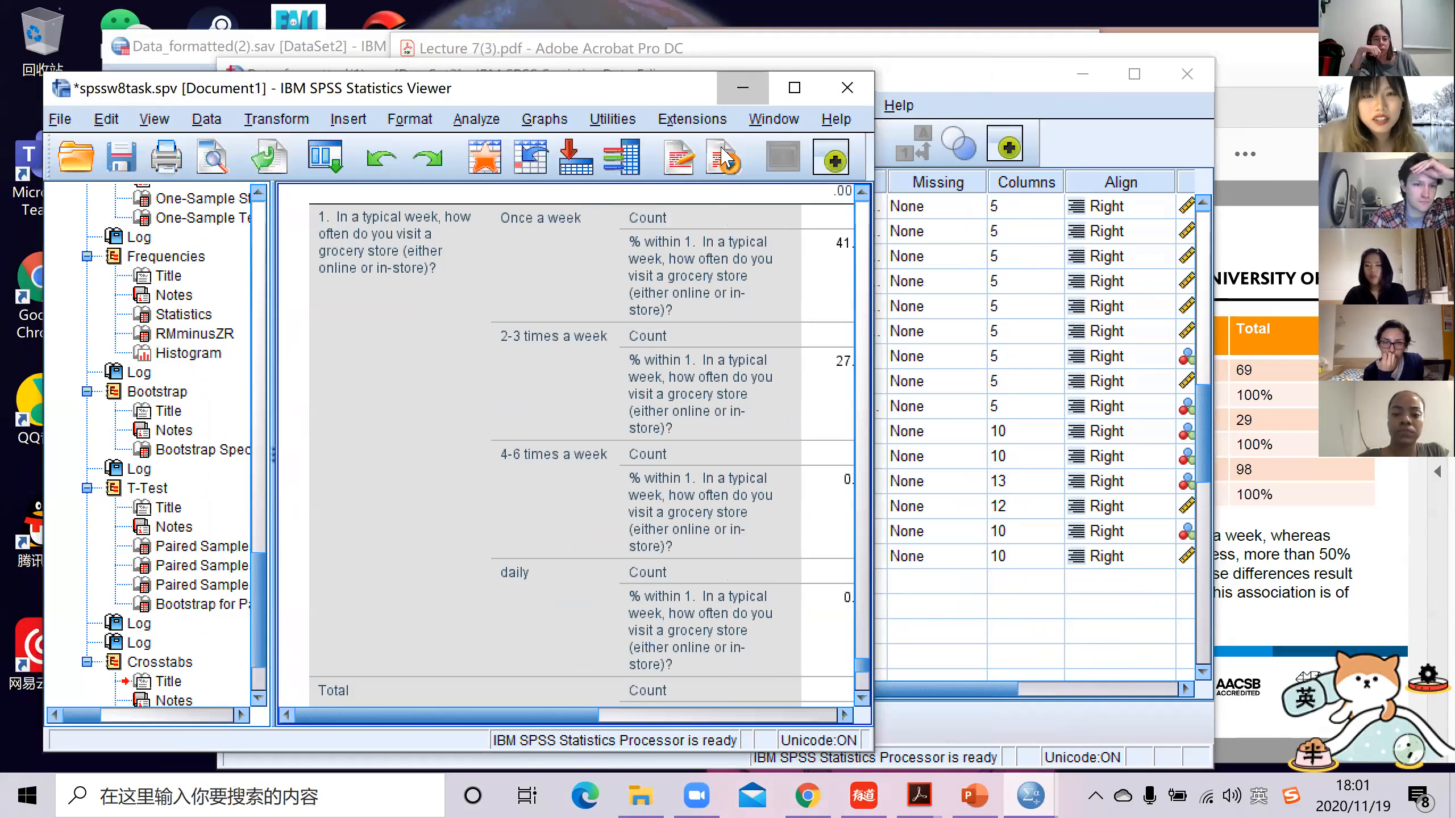
click(743, 88)
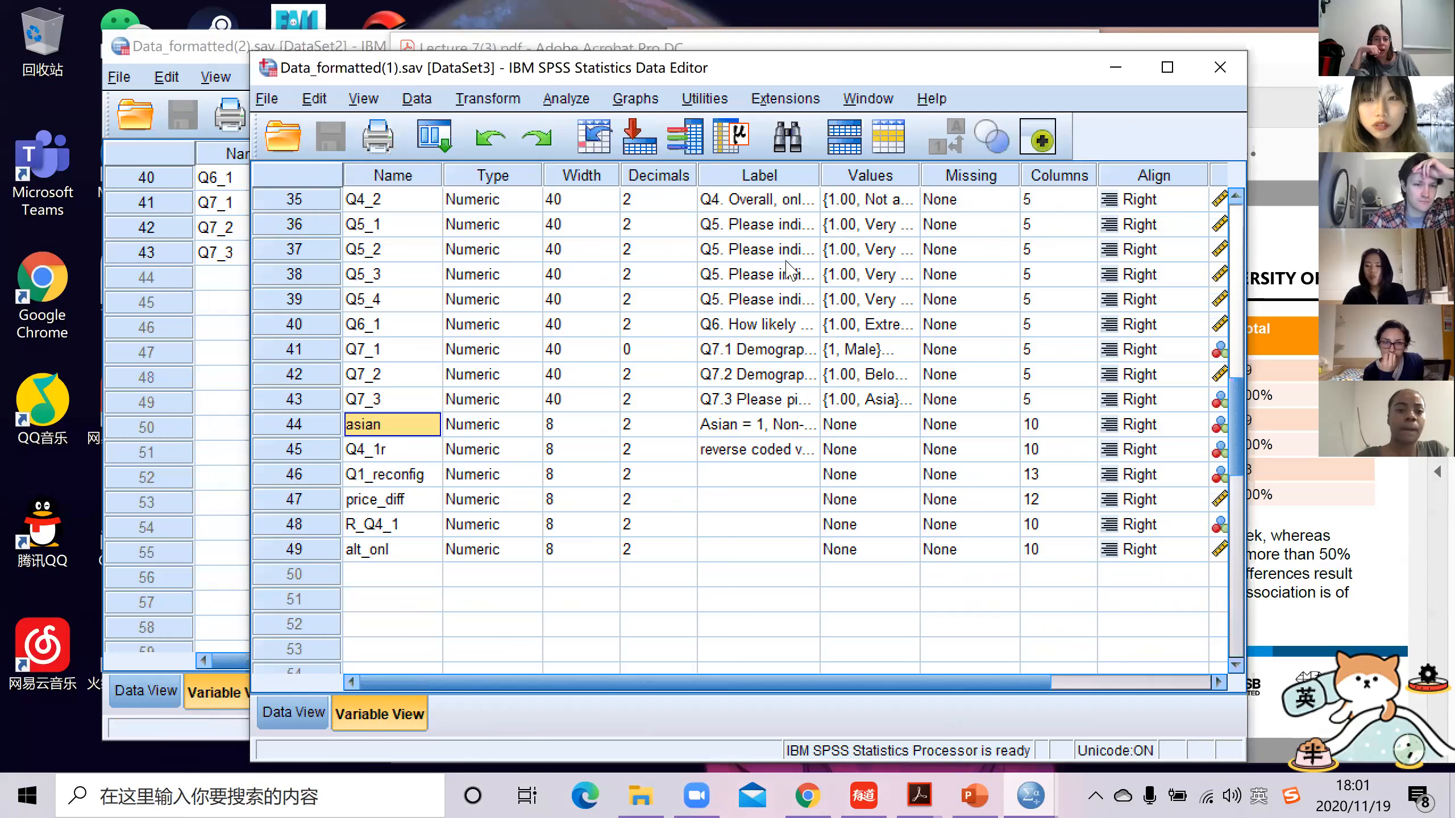
Reopen Crosstabs and replace Q1 with Q1_reconfig as the row variable, keeping the Asian/Non-Asian column variable
key(alt+a)
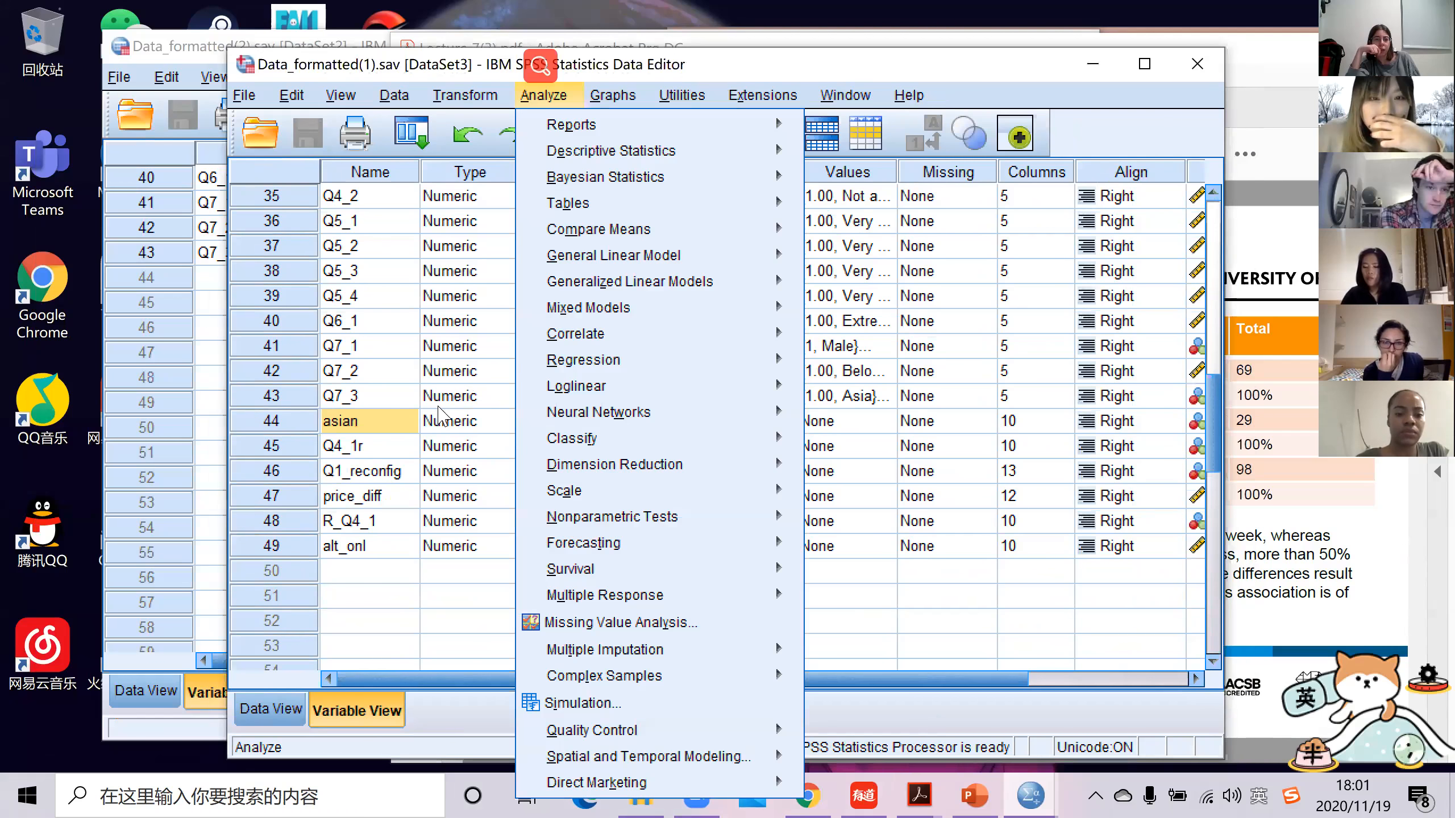
key(e)
key(c)
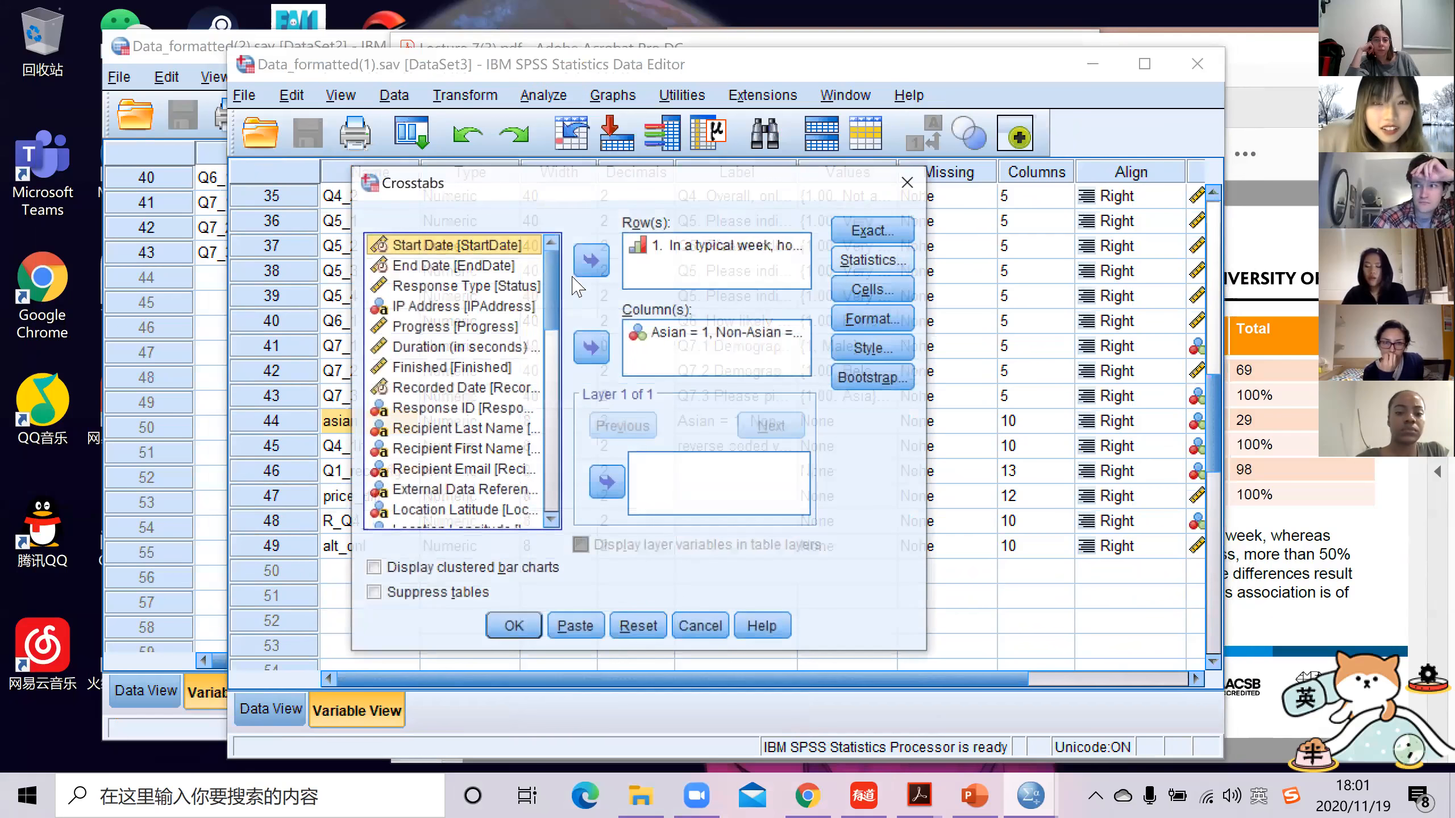
double_click(701, 248)
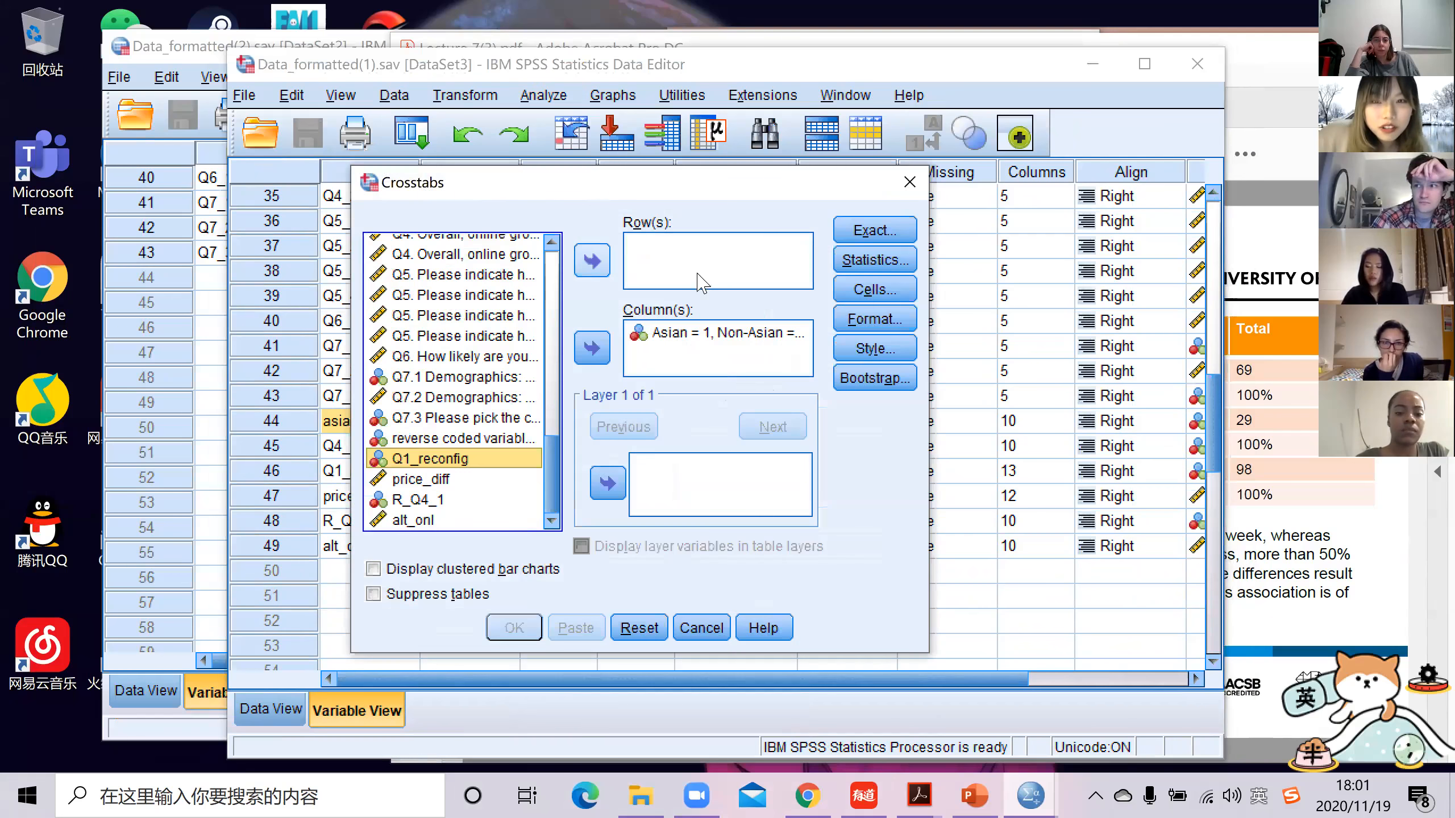
Check the crosstab's statistics and cell display settings and run the Q1_reconfig analysis
click(875, 259)
key(Return)
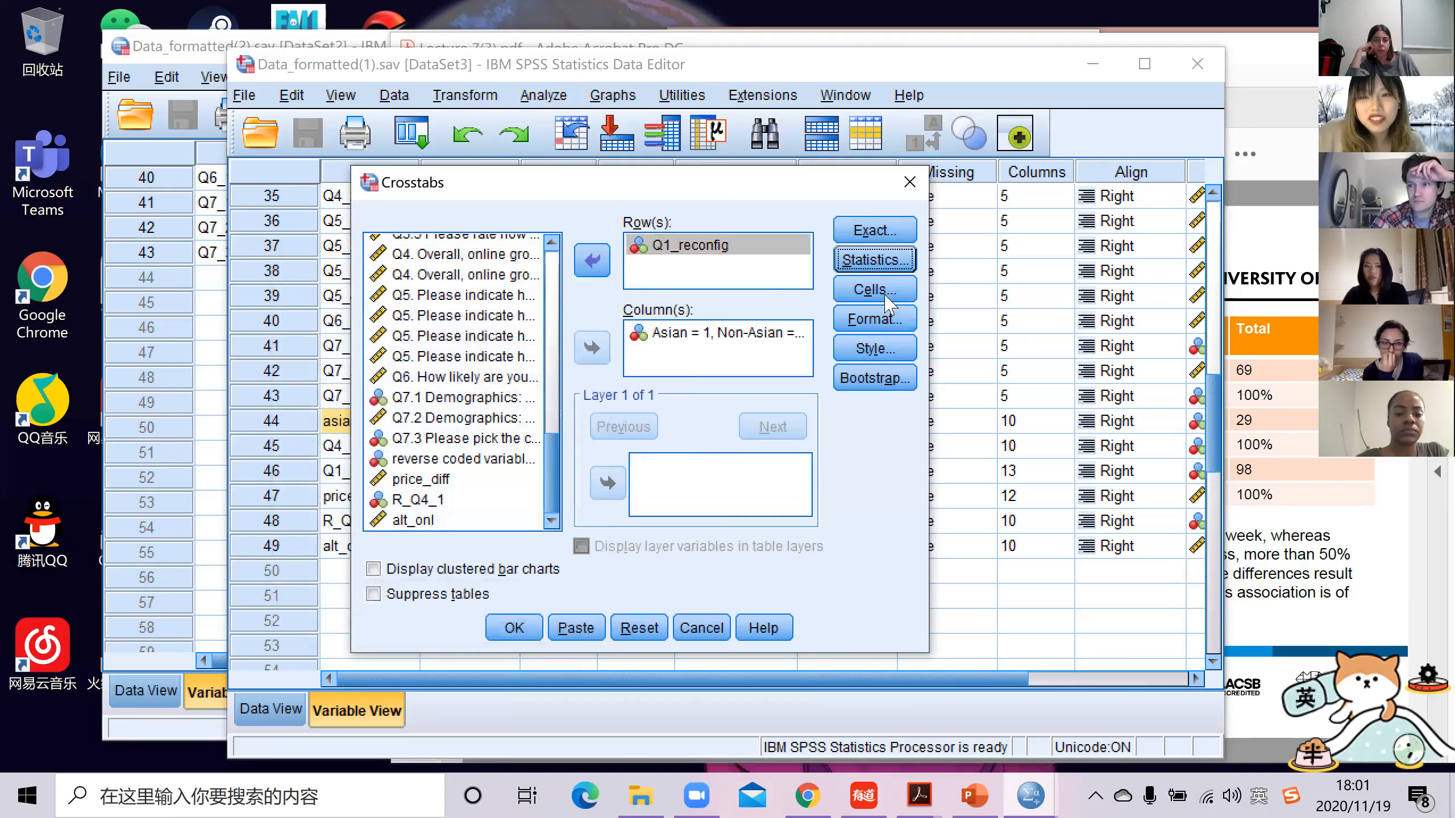
click(875, 290)
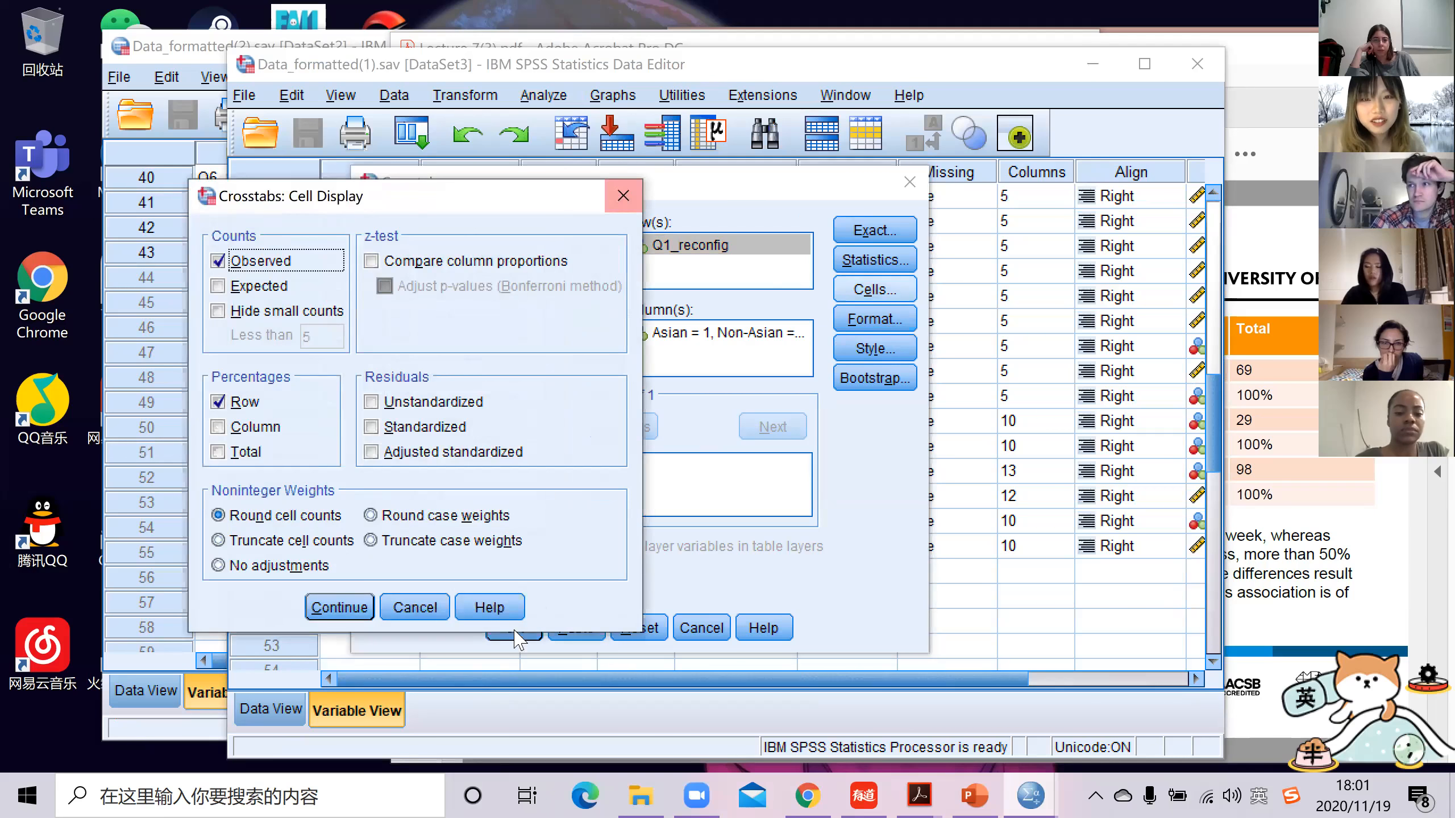
click(623, 196)
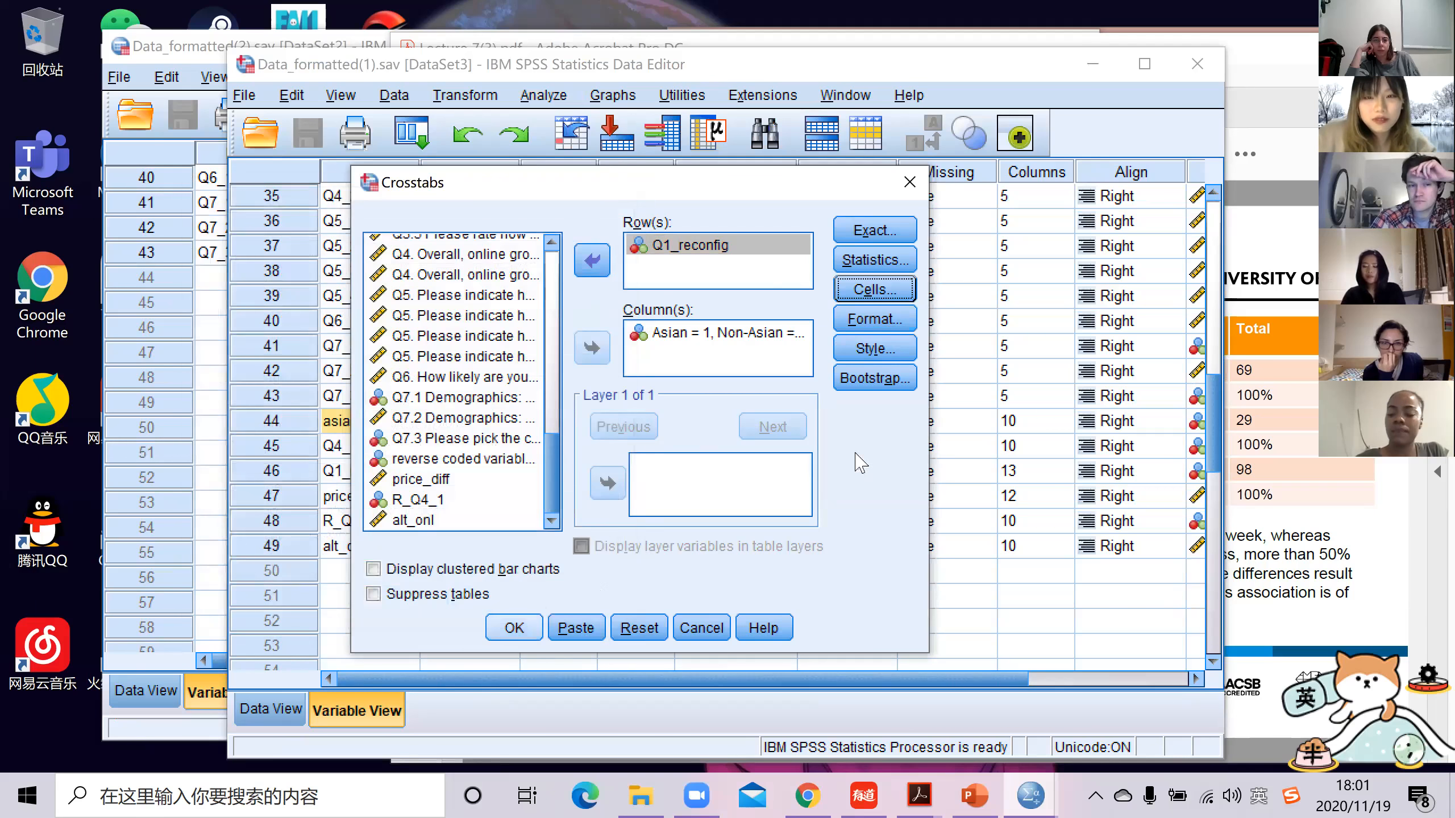
scroll(862, 439, down, 5)
scroll(730, 388, down, 3)
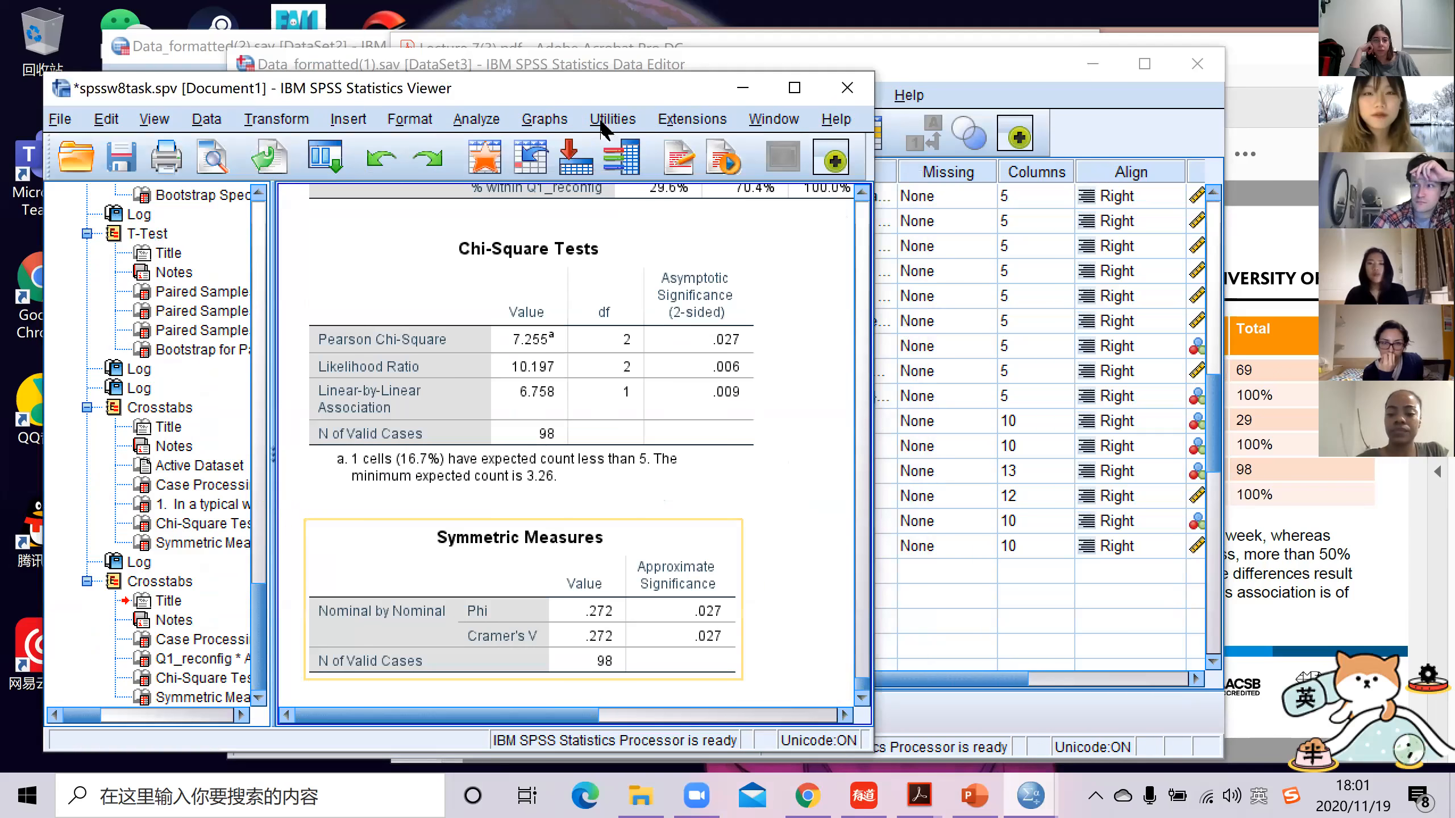
Examine the Q1_reconfig by Asian crosstabulation together with its Chi-Square Tests and Symmetric Measures tables
drag(619, 88, 716, 65)
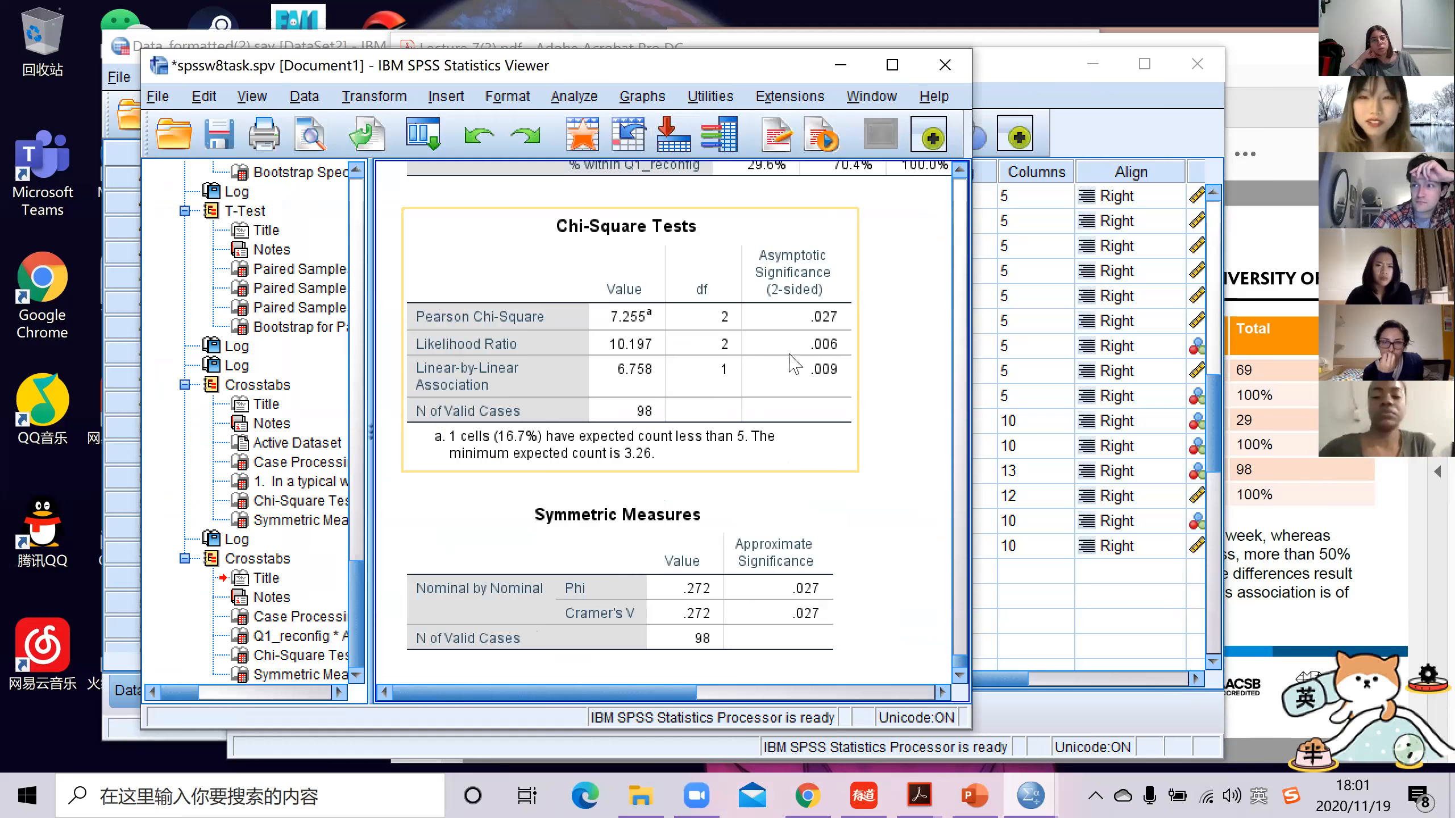
scroll(757, 622, down, 1)
drag(678, 692, 715, 692)
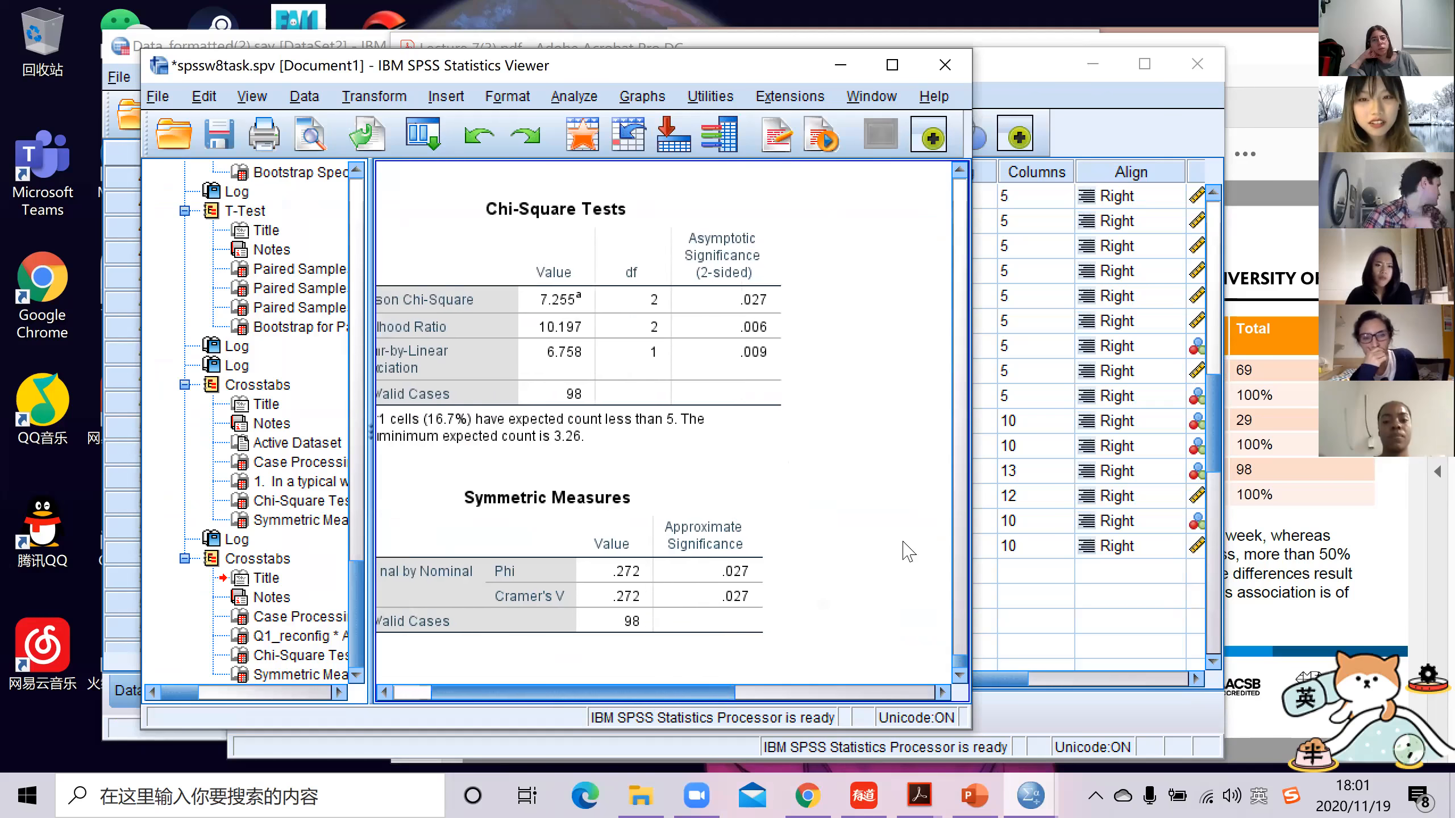
scroll(844, 578, up, 3)
mouse_move(608, 692)
mouse_down()
mouse_move(682, 692)
mouse_move(624, 693)
mouse_up()
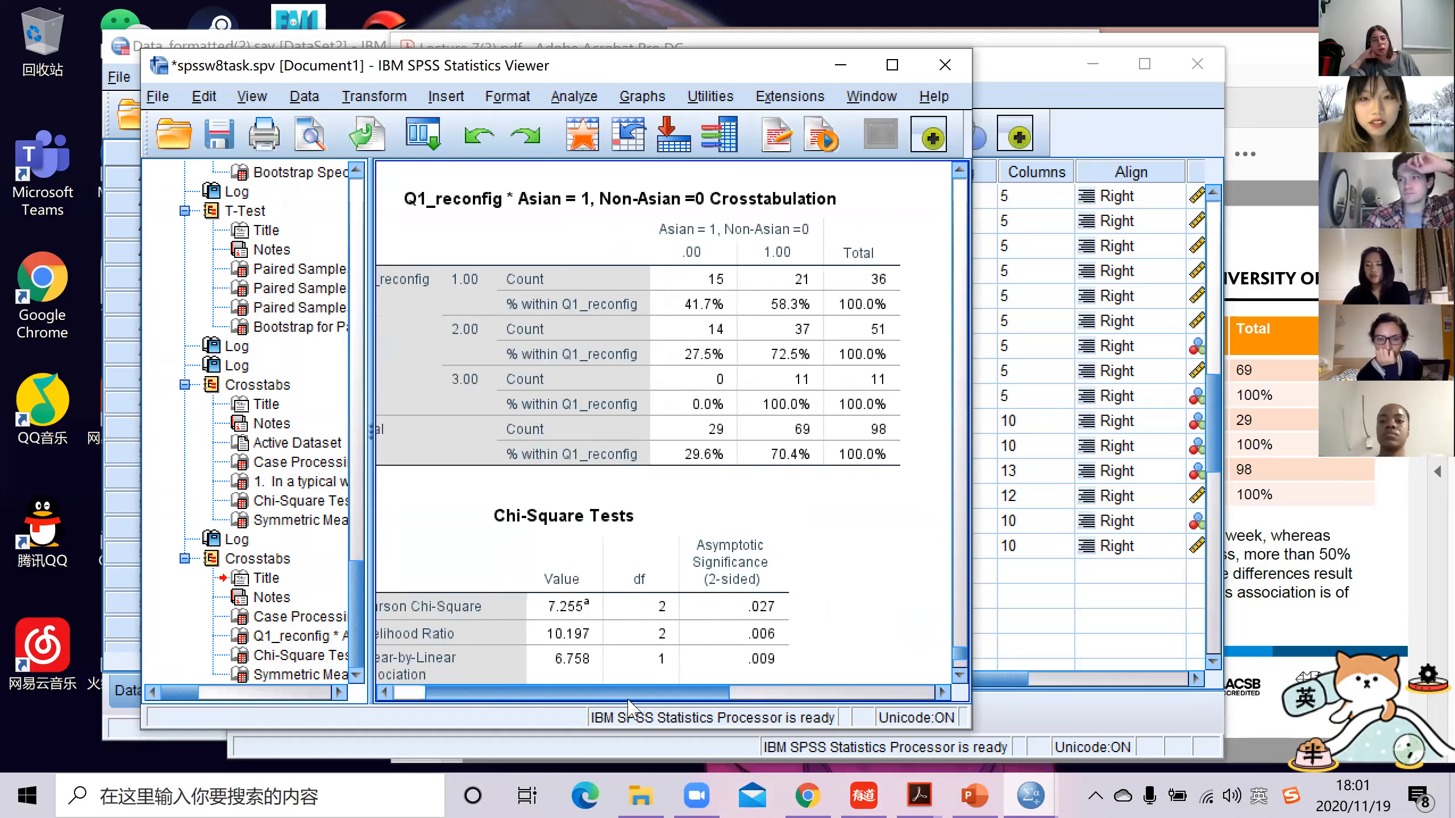
scroll(817, 581, down, 3)
scroll(858, 582, up, 3)
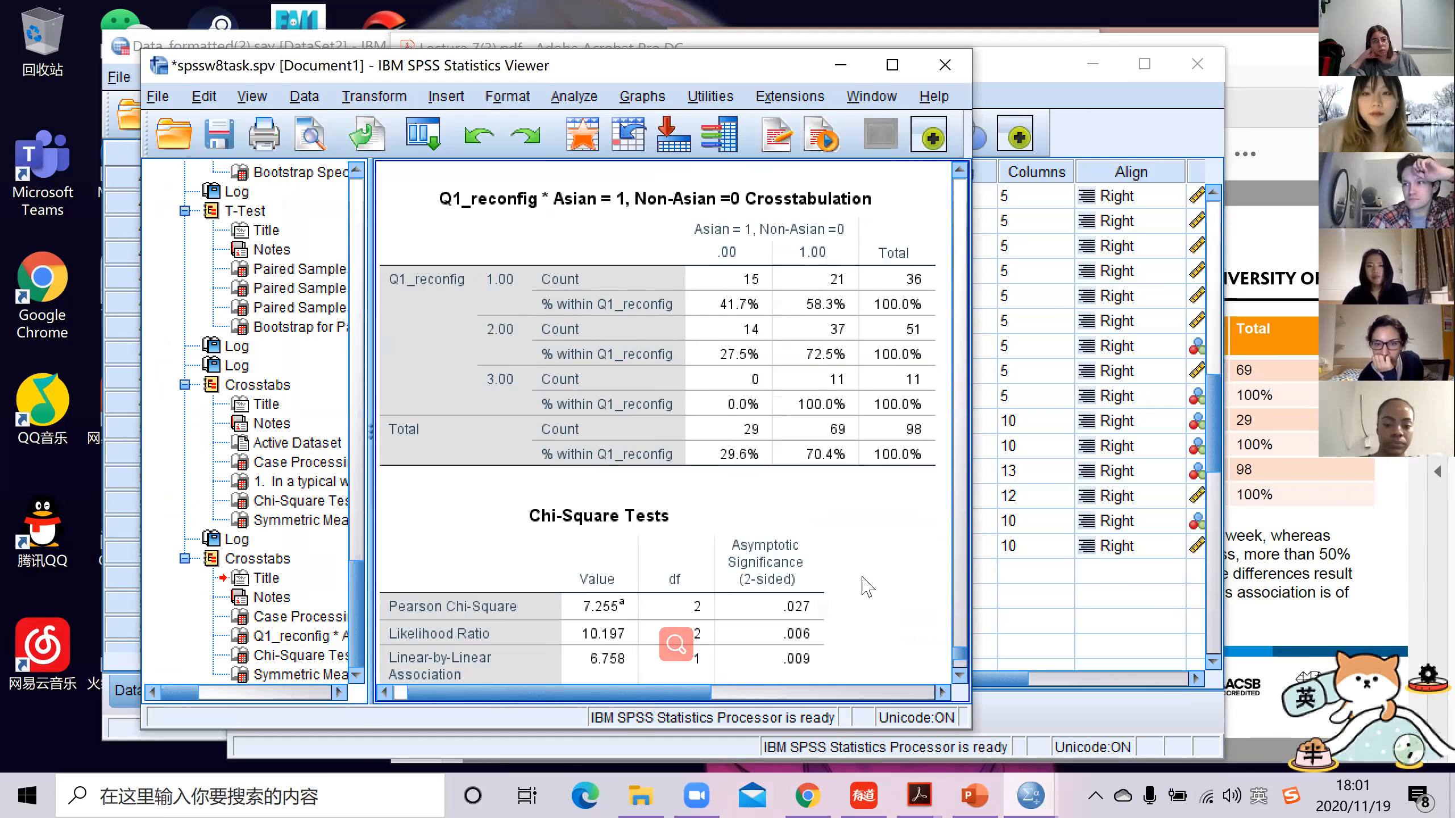
Return to the data editor and reopen Crosstabs to review the Q1_reconfig row and Asian/Non-Asian column variables
click(723, 134)
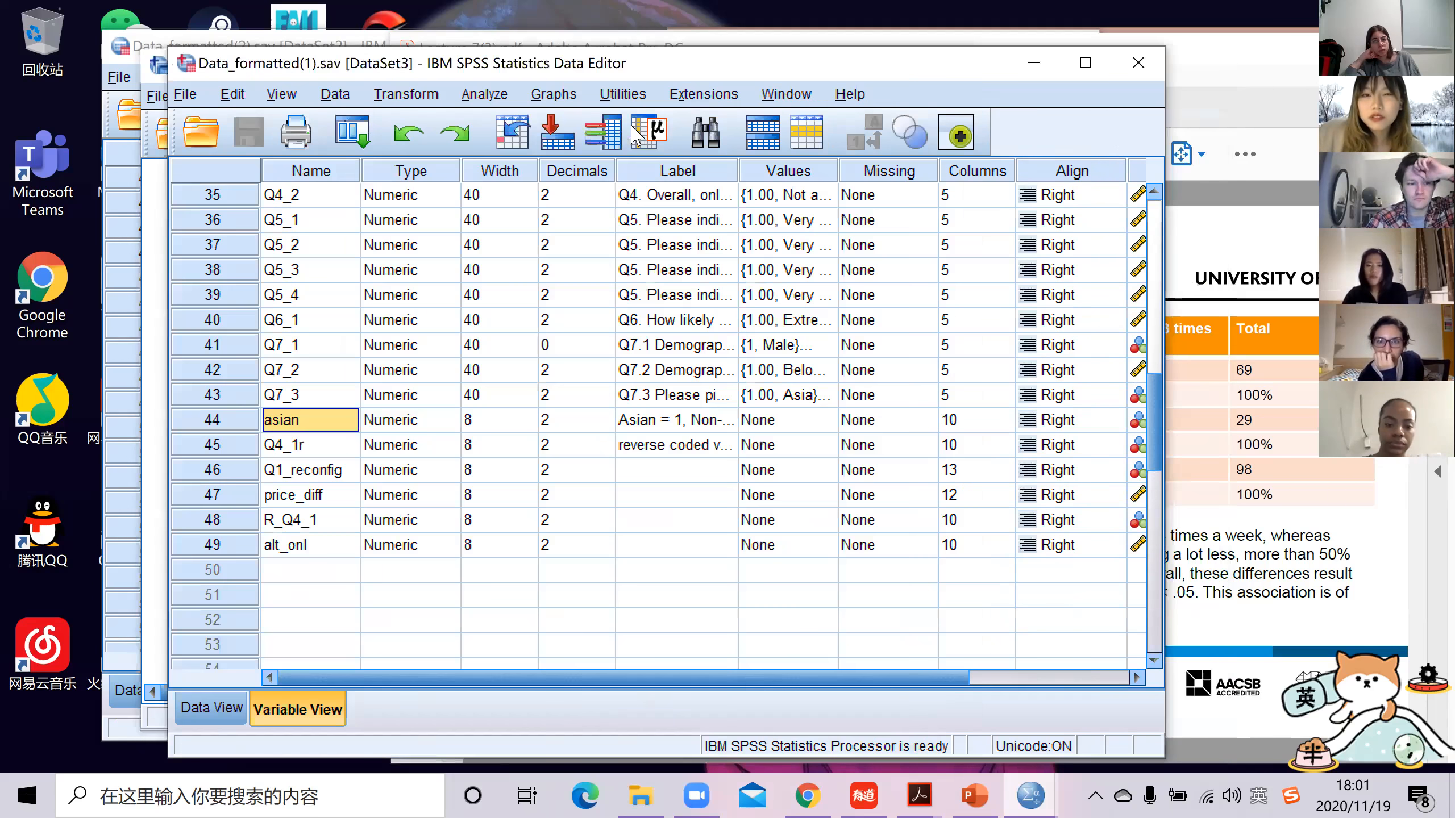
click(484, 94)
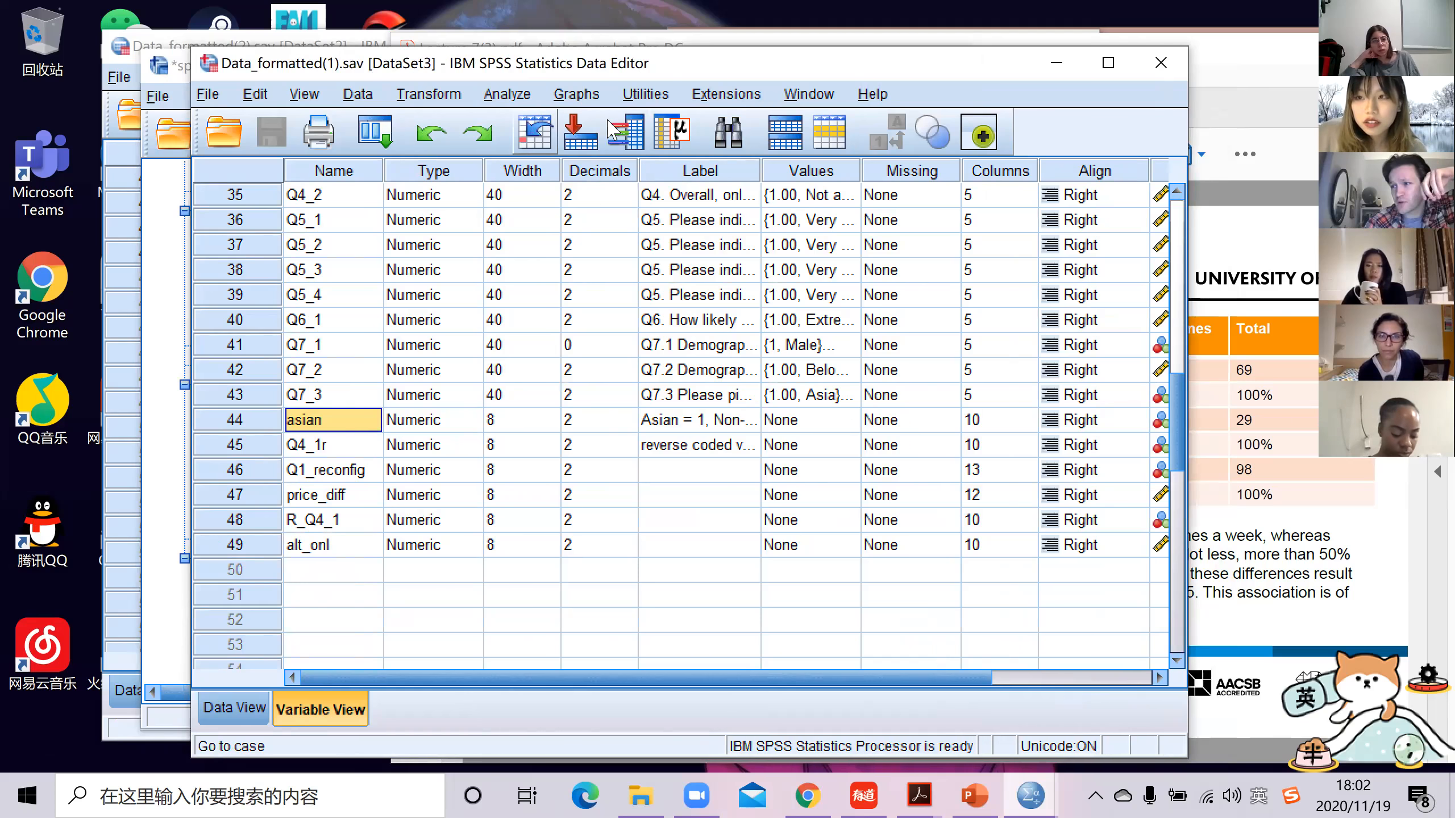
click(507, 94)
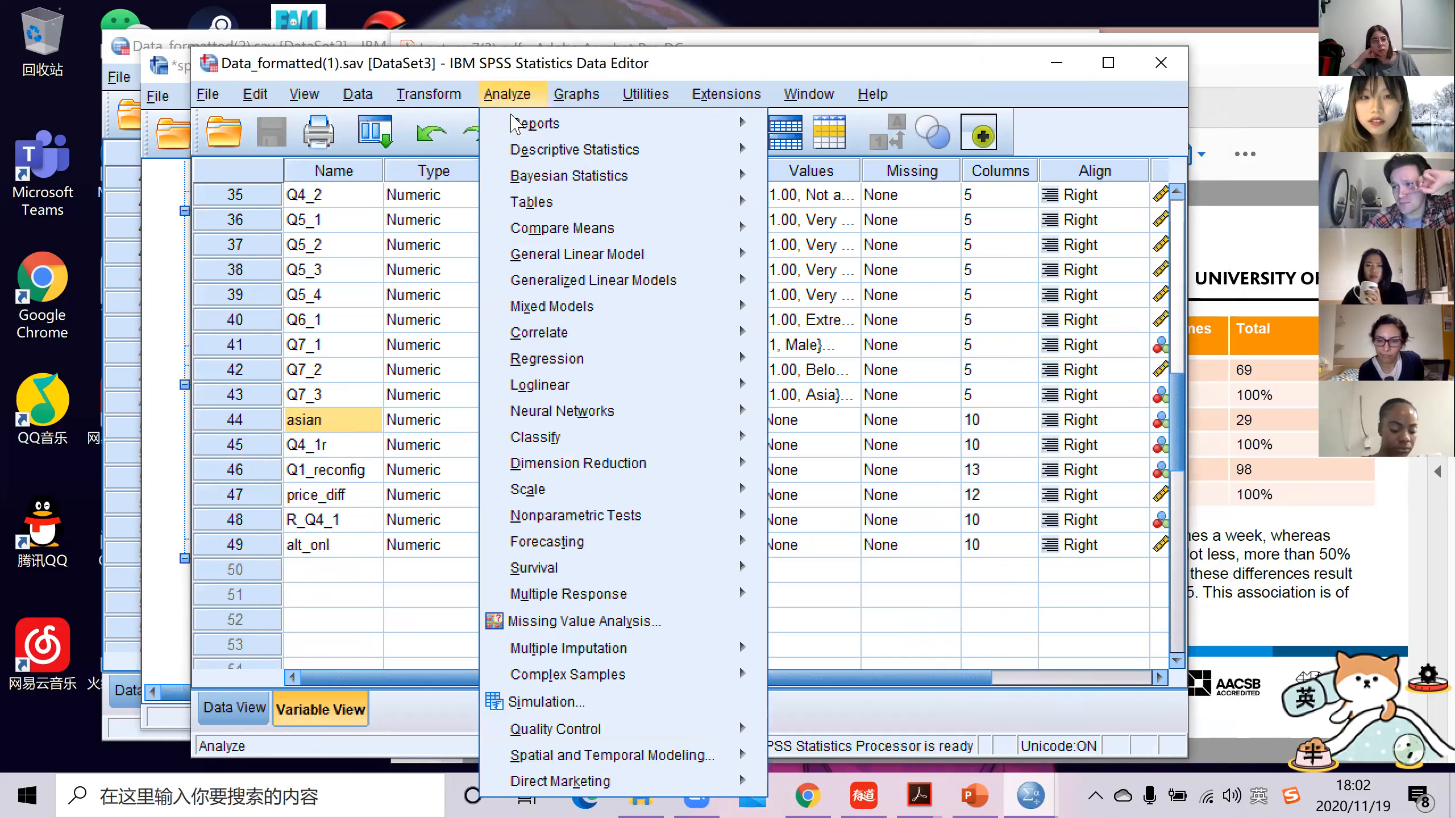
key(Escape)
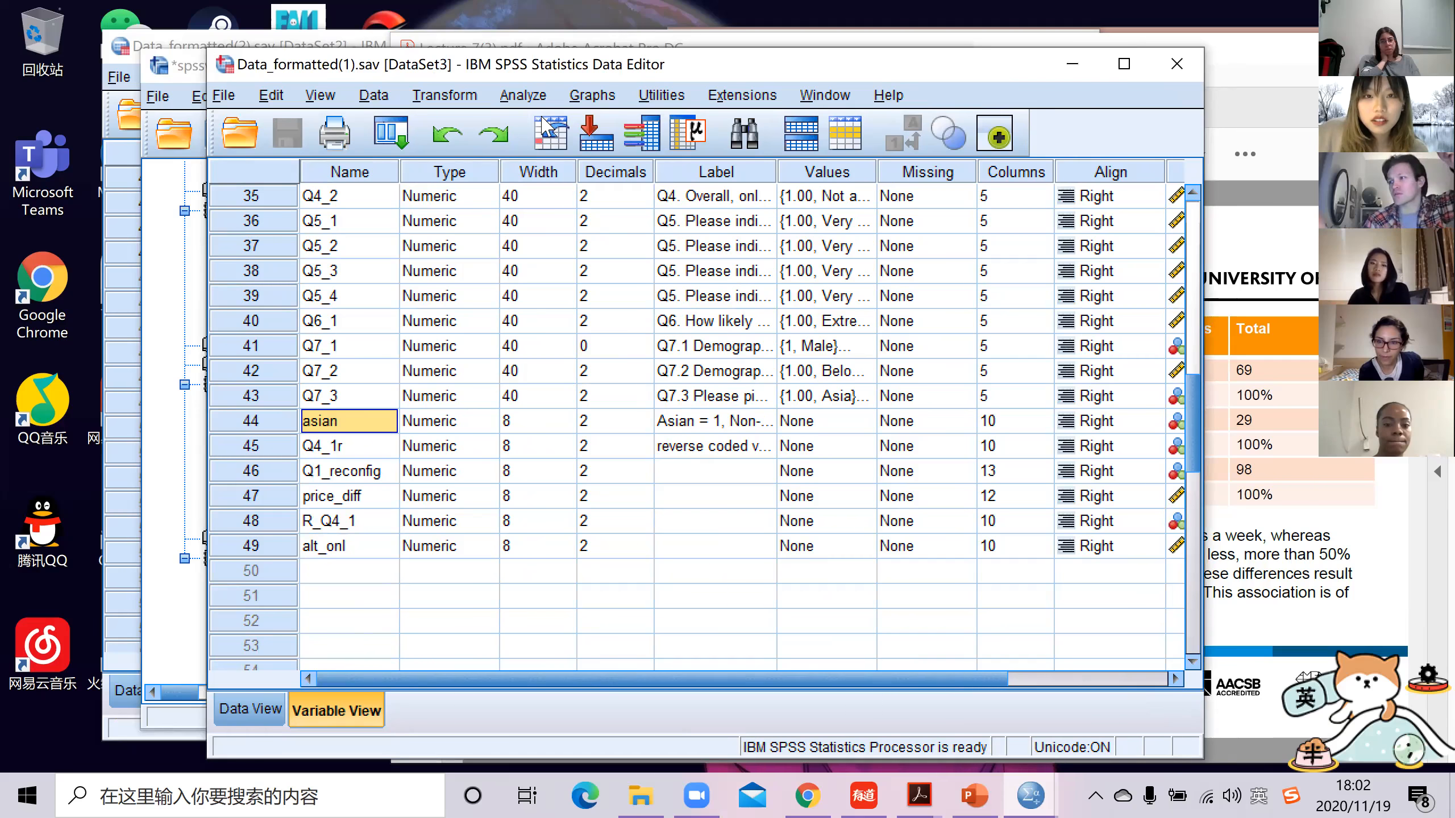
click(523, 95)
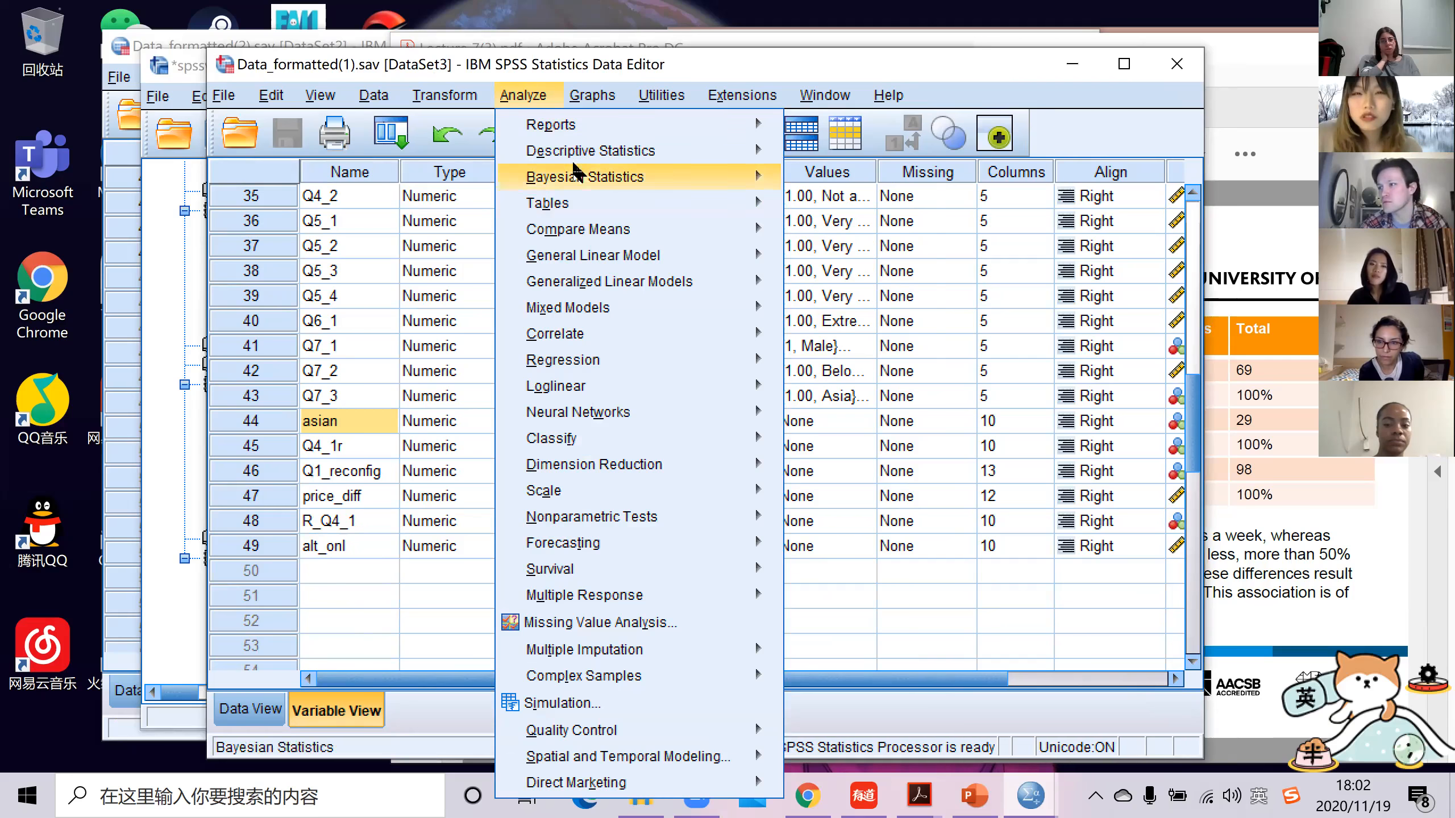
mouse_move(590, 159)
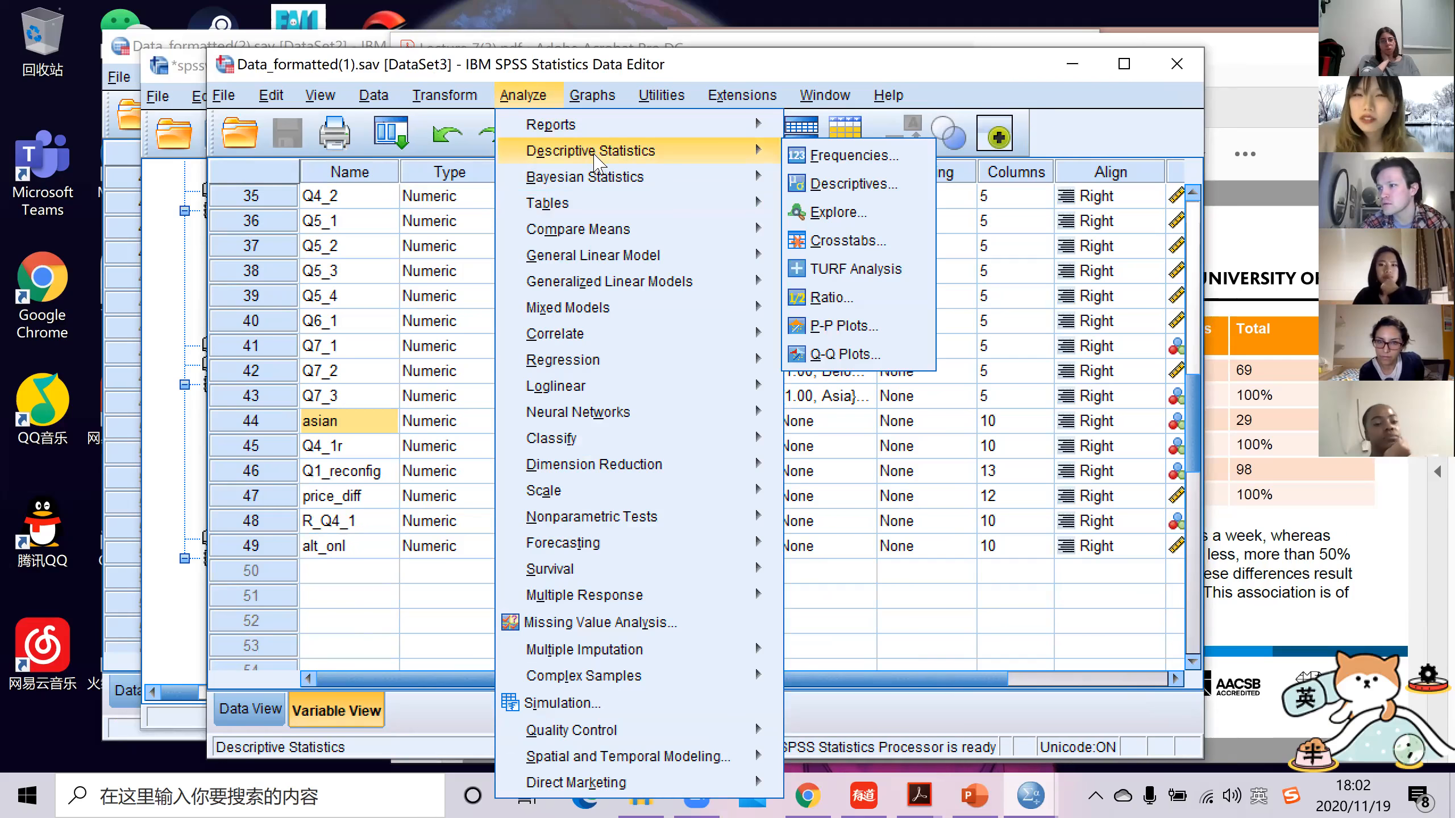
click(838, 241)
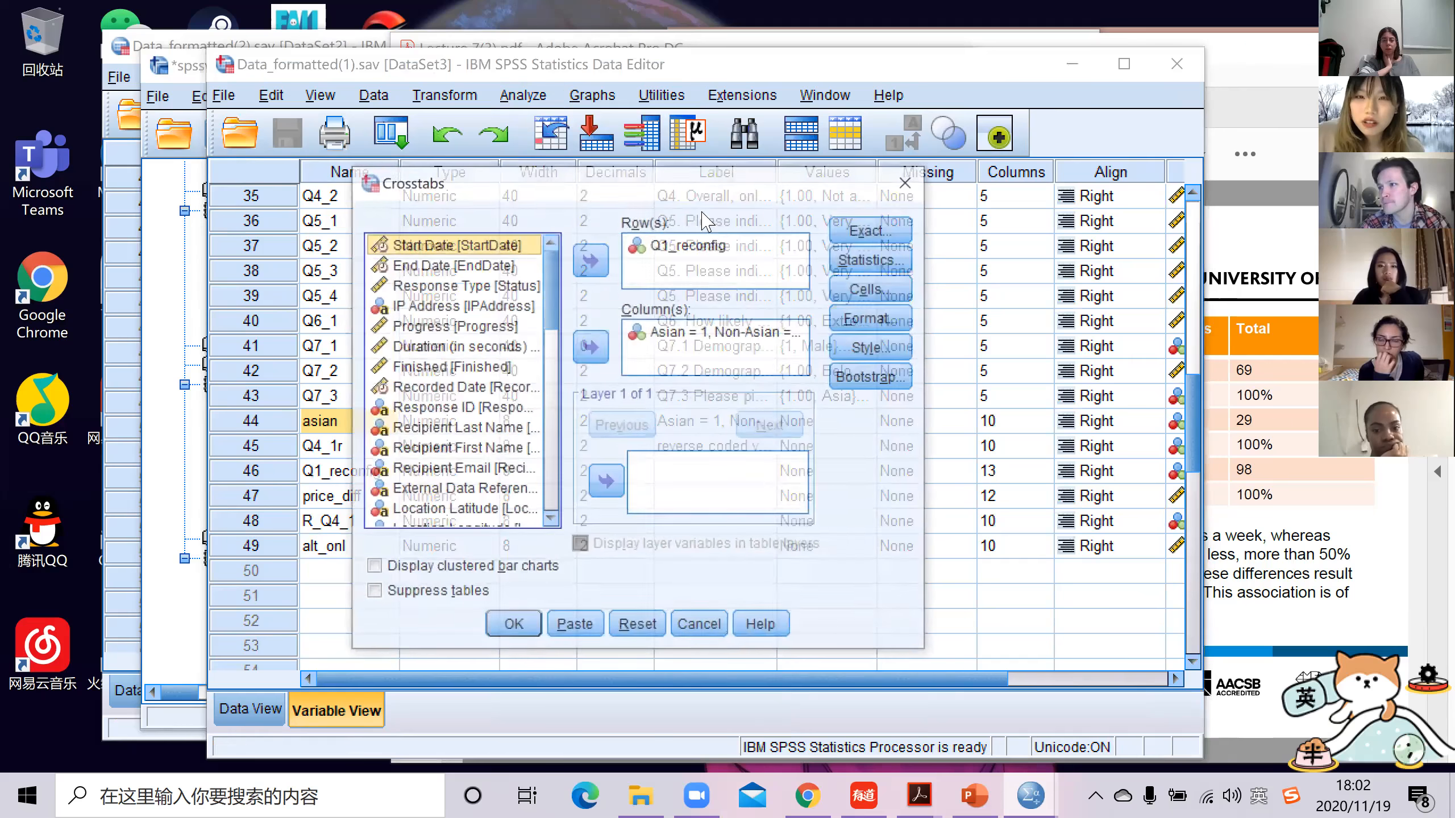
scroll(505, 344, down, 5)
scroll(505, 343, down, 2)
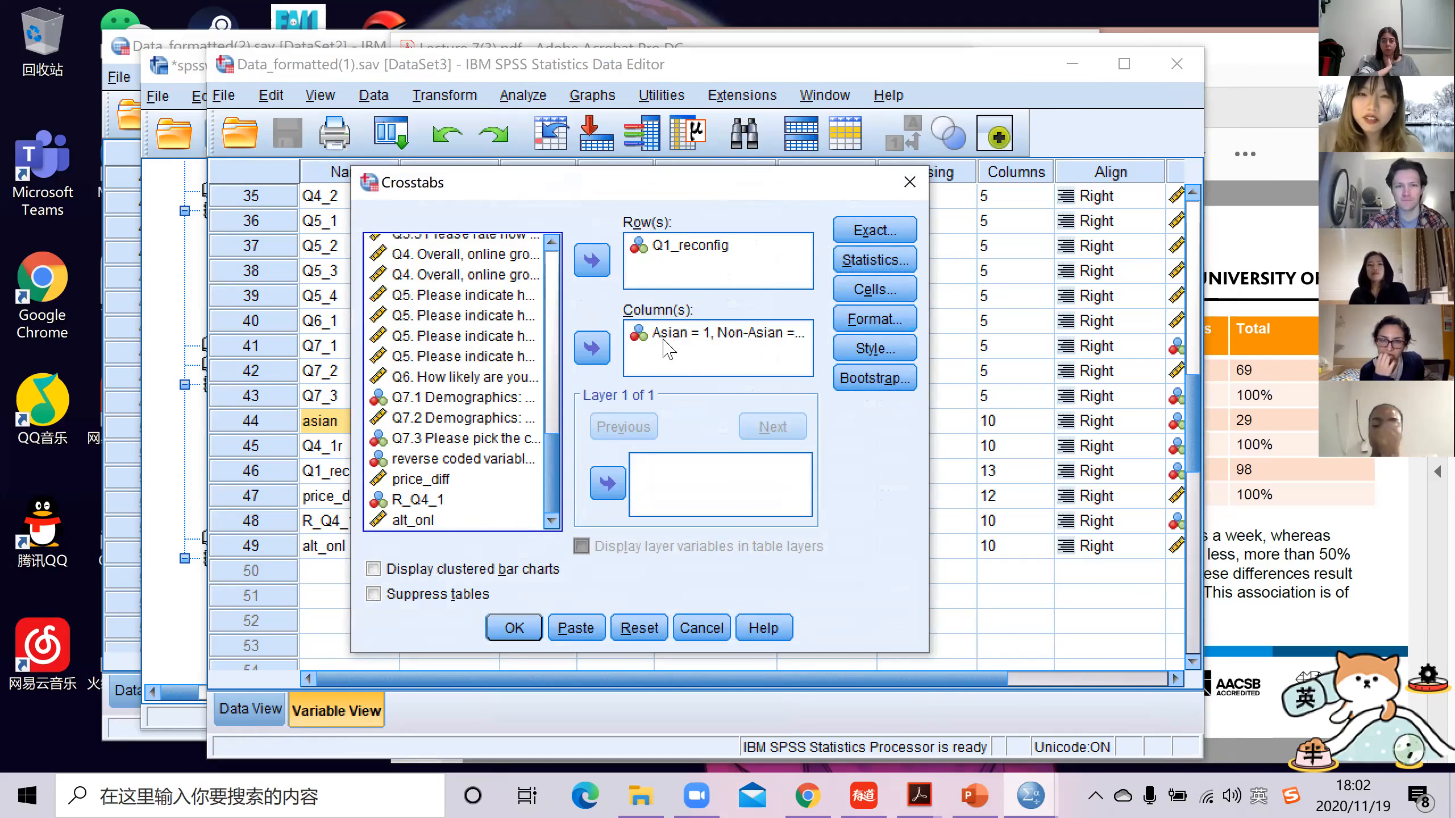
Review the selected Chi-square and Phi and Cramer's V statistics and the cell display options, and return to the output
click(856, 261)
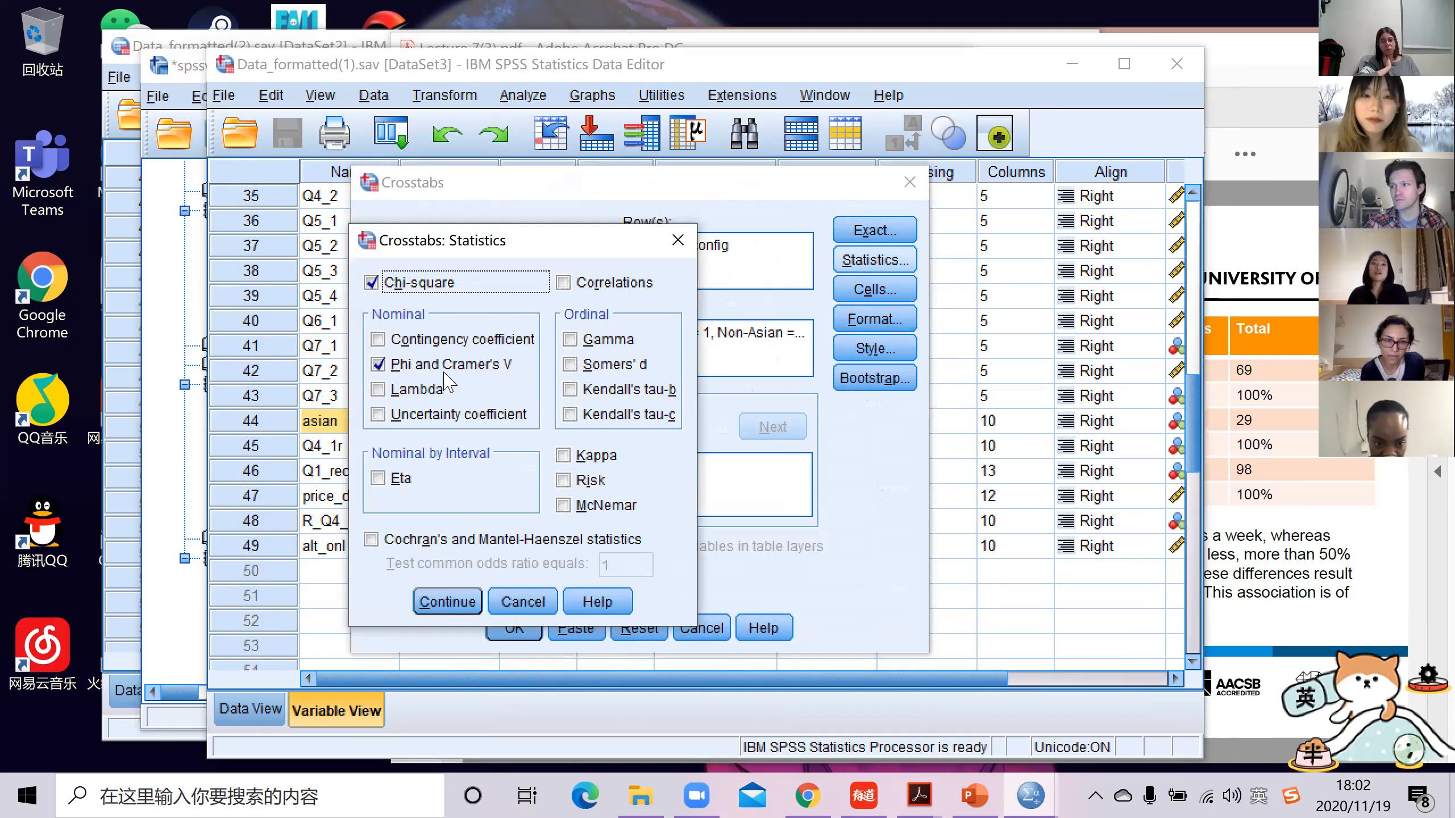
click(448, 602)
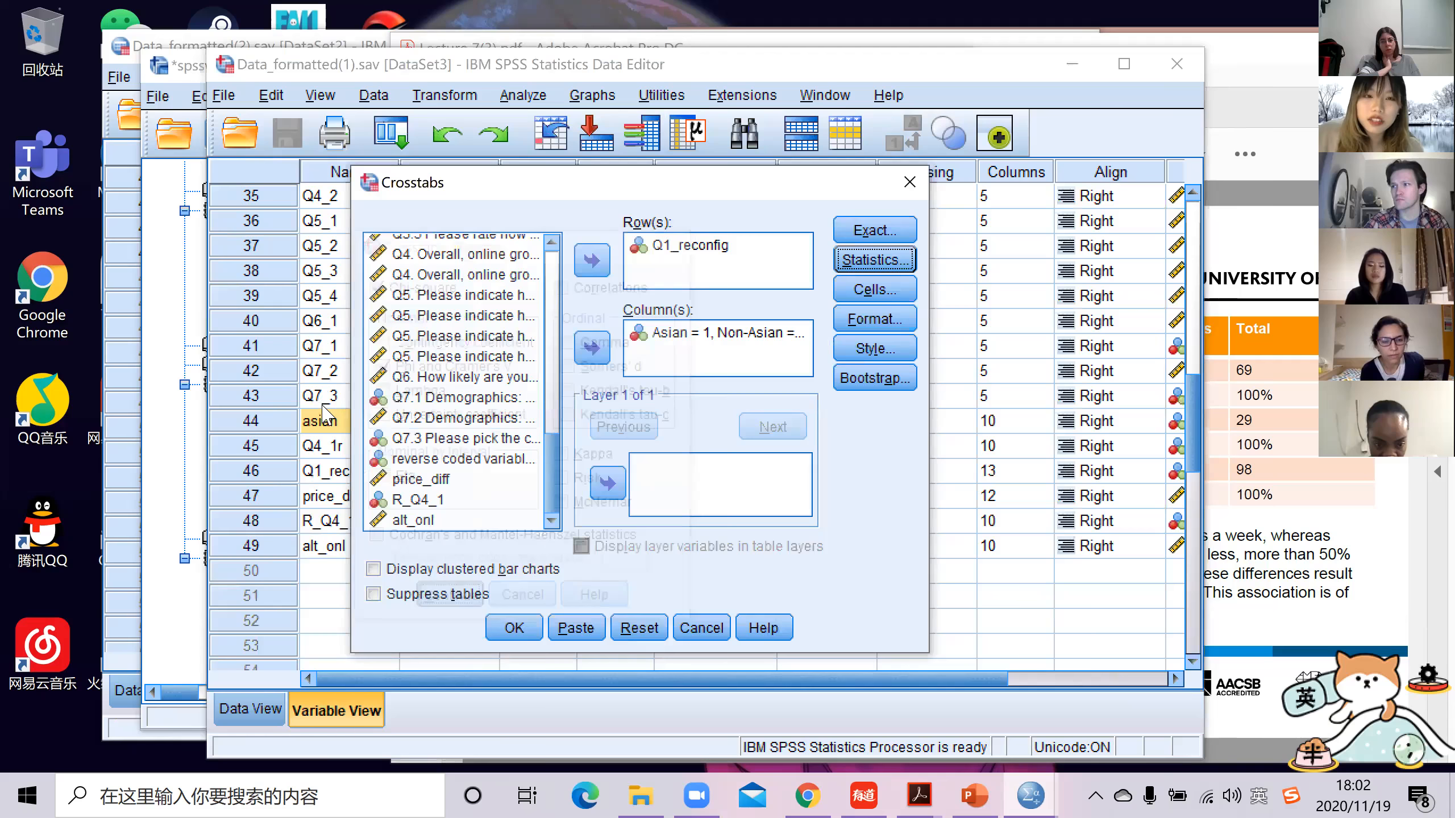
key(alt+e)
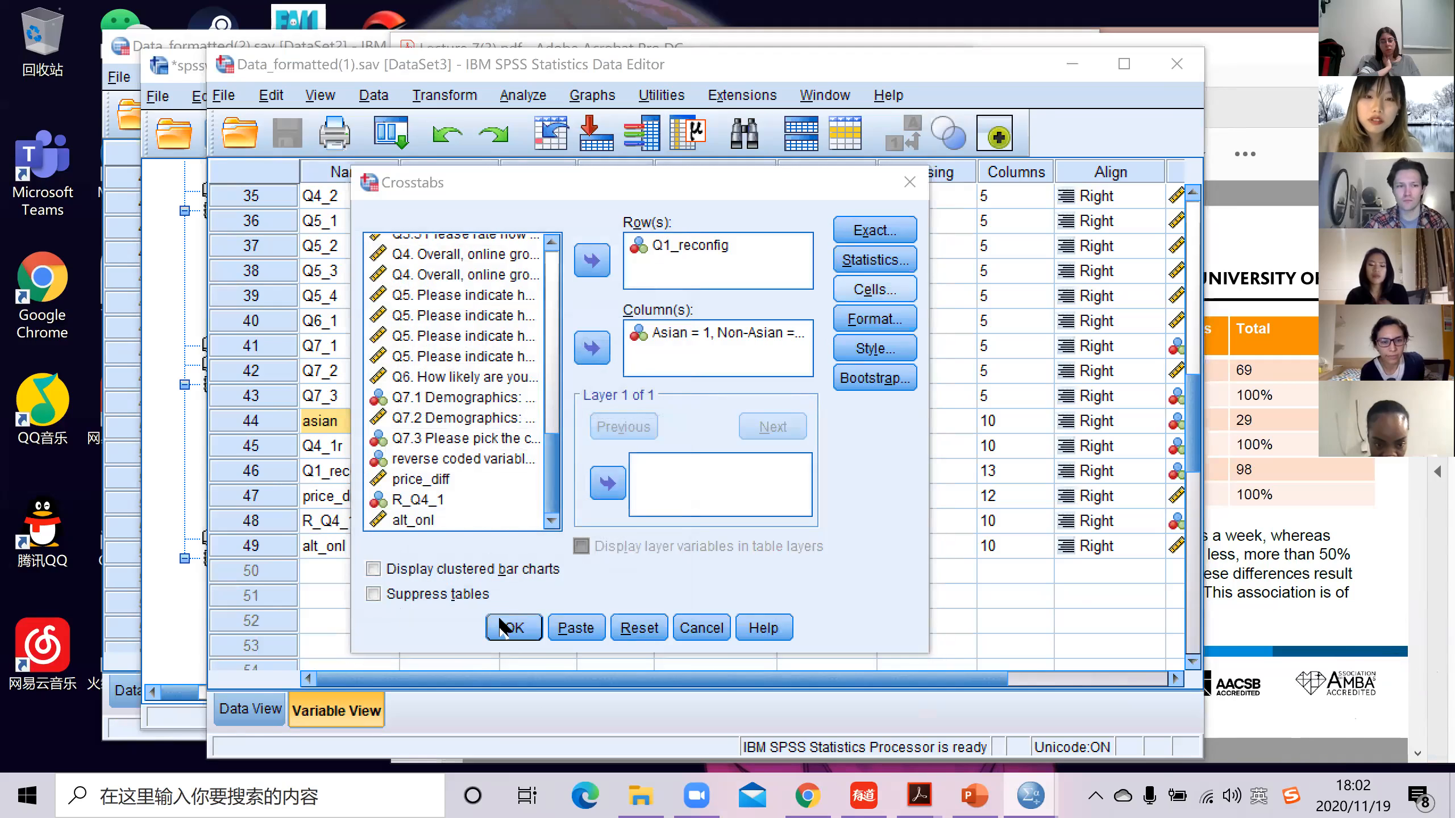
key(Escape)
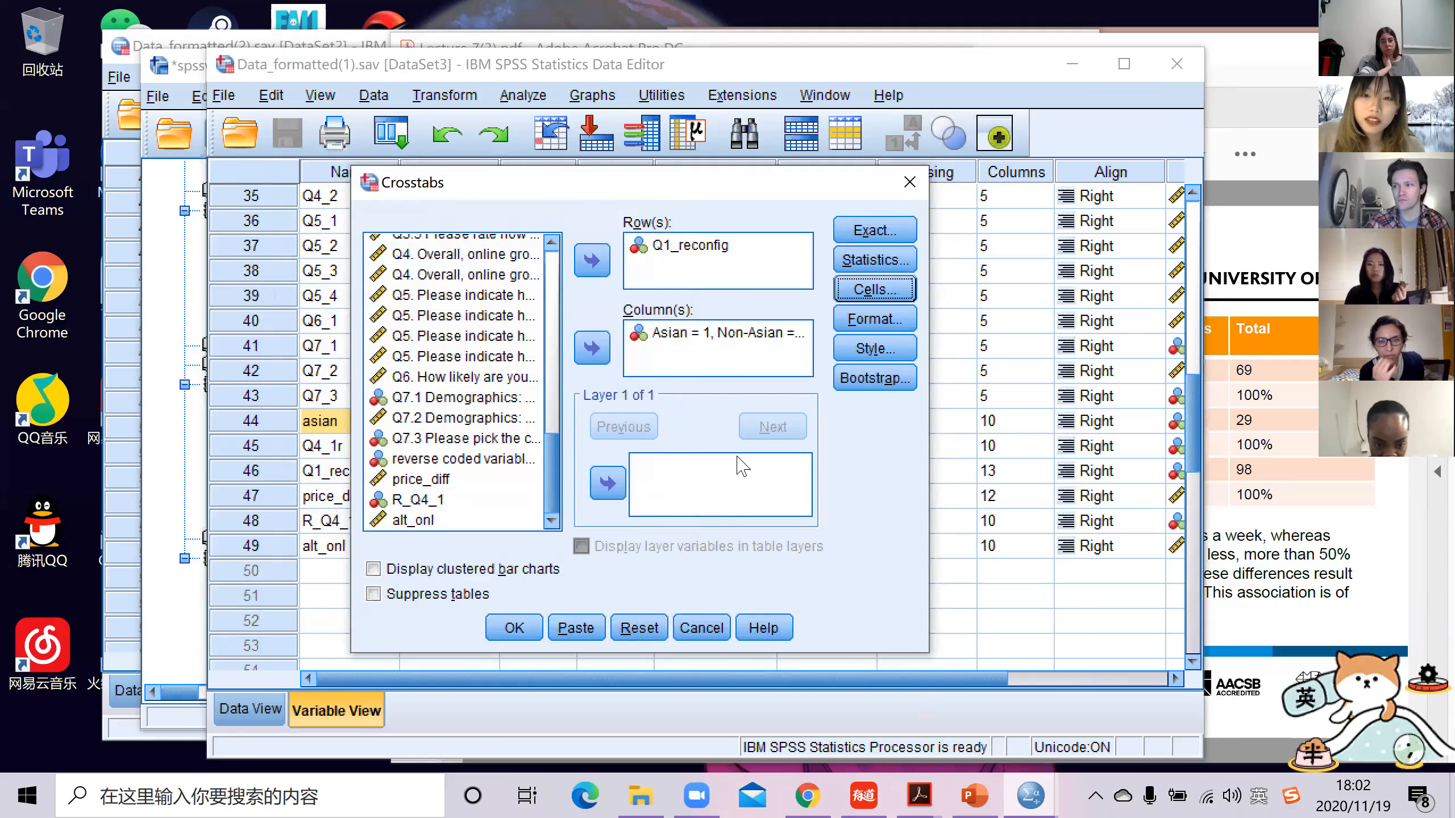
key(Return)
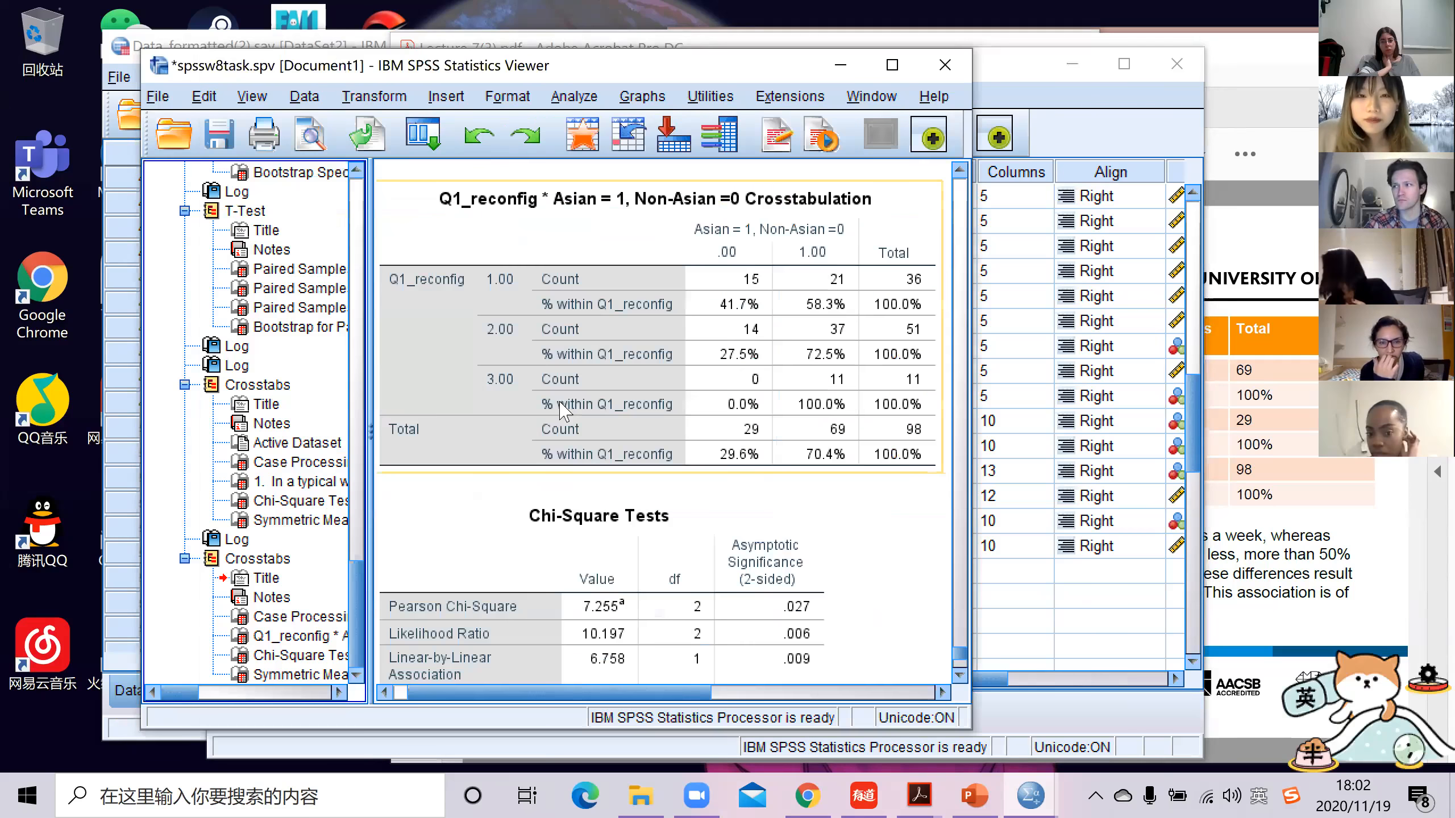
Examine the Pearson Chi-Square row with its expected-count footnote and the Phi and Cramer's V values for the Q1_reconfig crosstab
scroll(573, 427, down, 5)
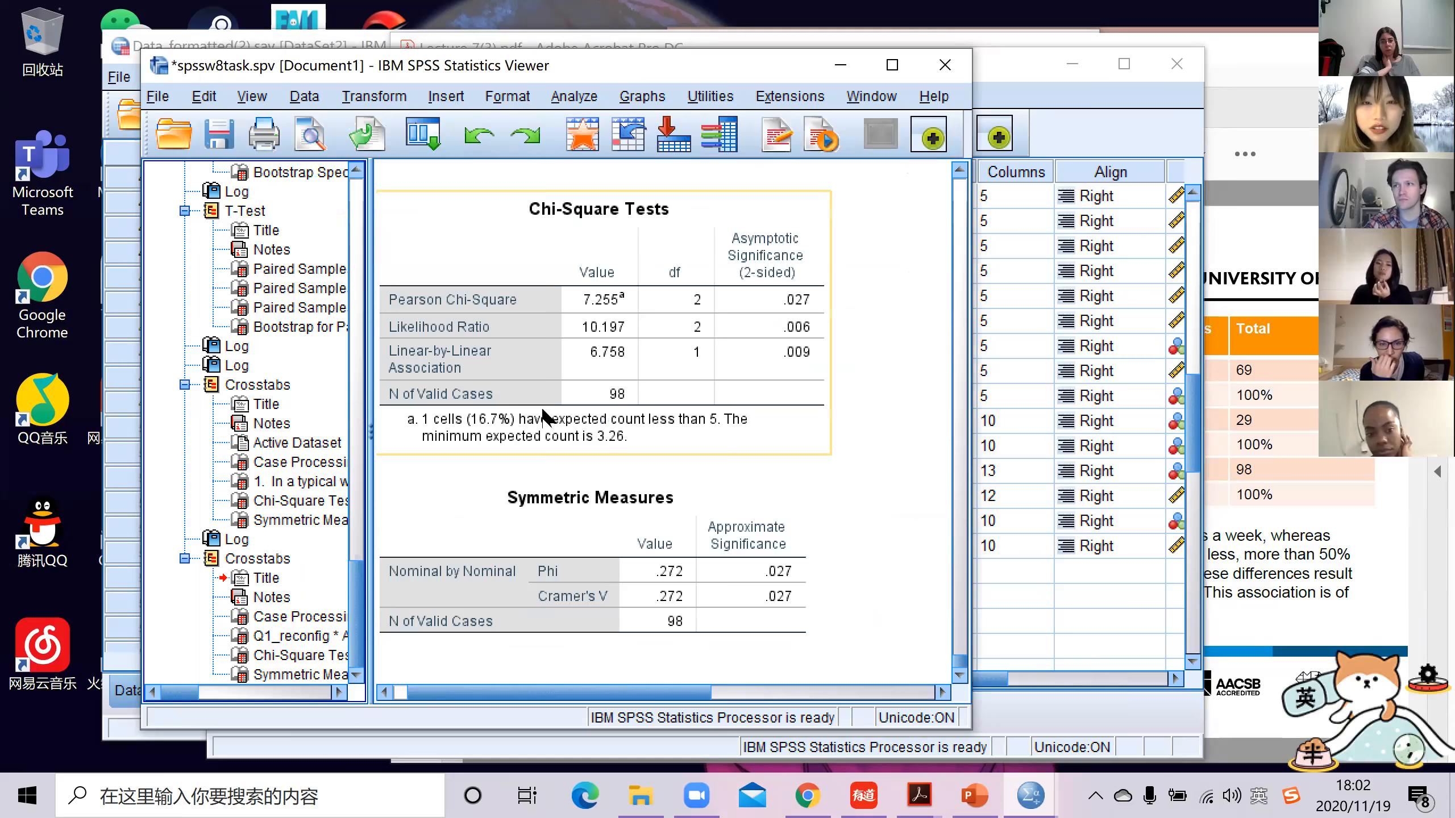
scroll(583, 422, up, 2)
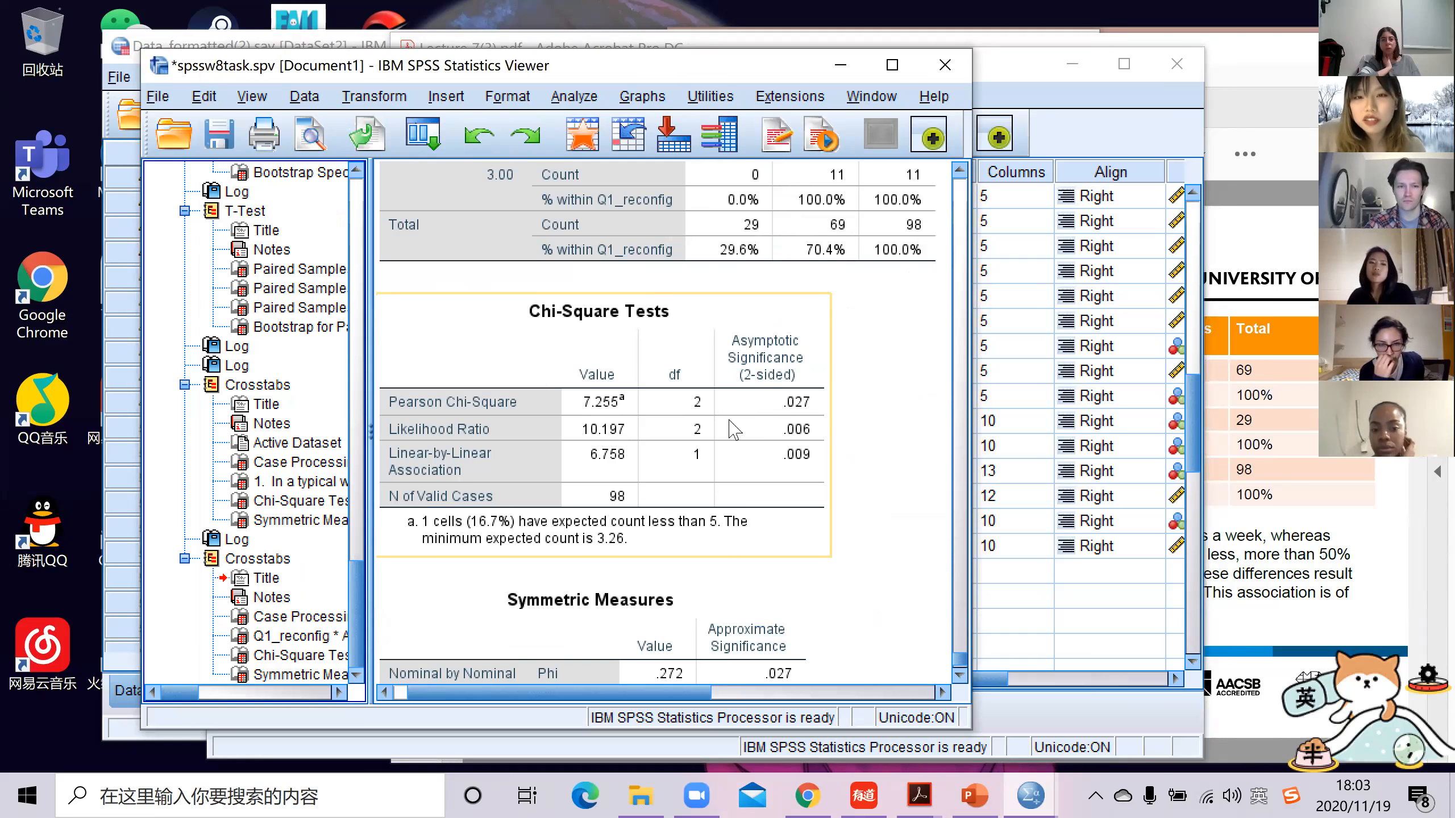
scroll(578, 408, down, 3)
click(465, 599)
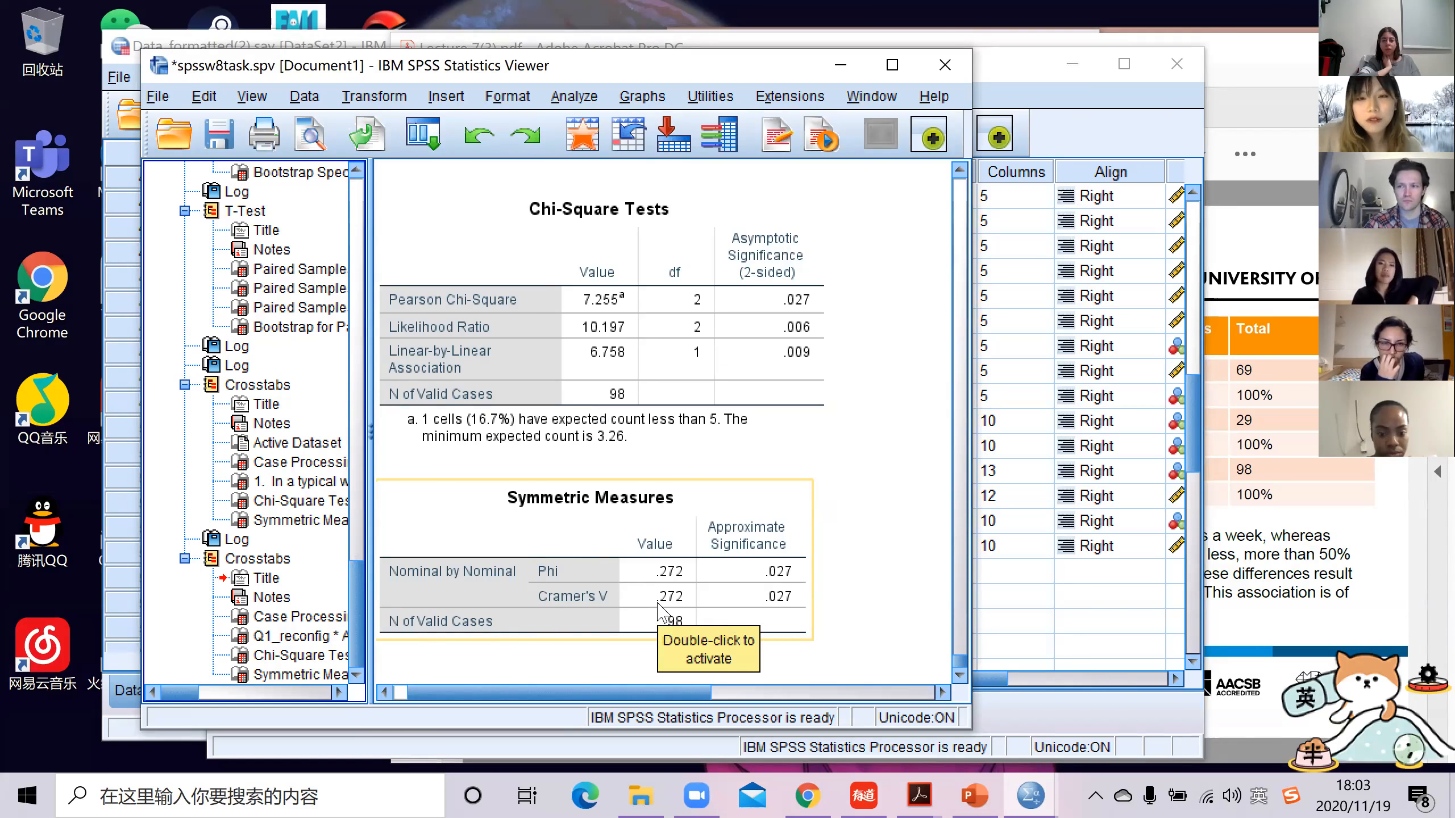
click(638, 445)
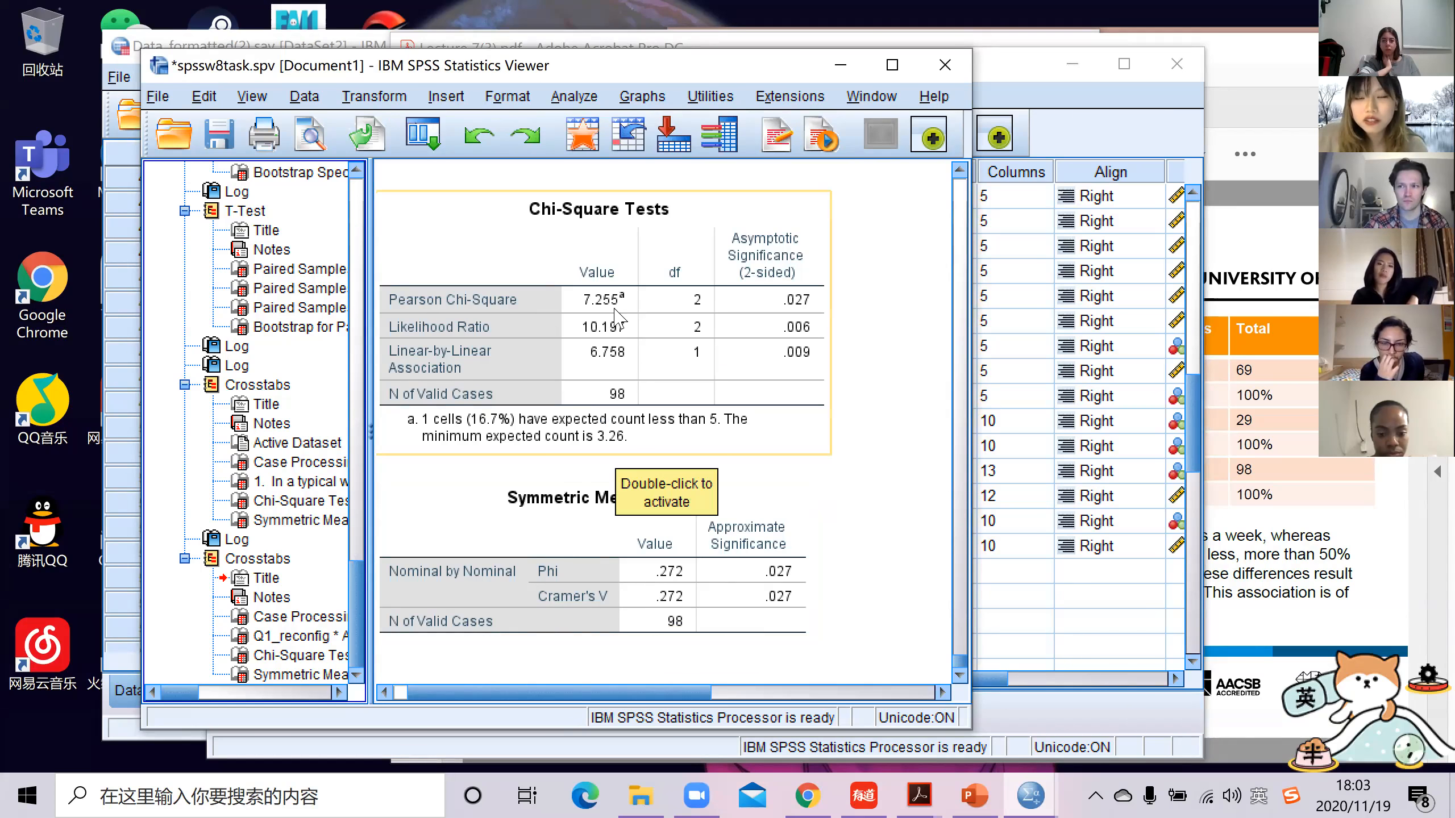
click(674, 552)
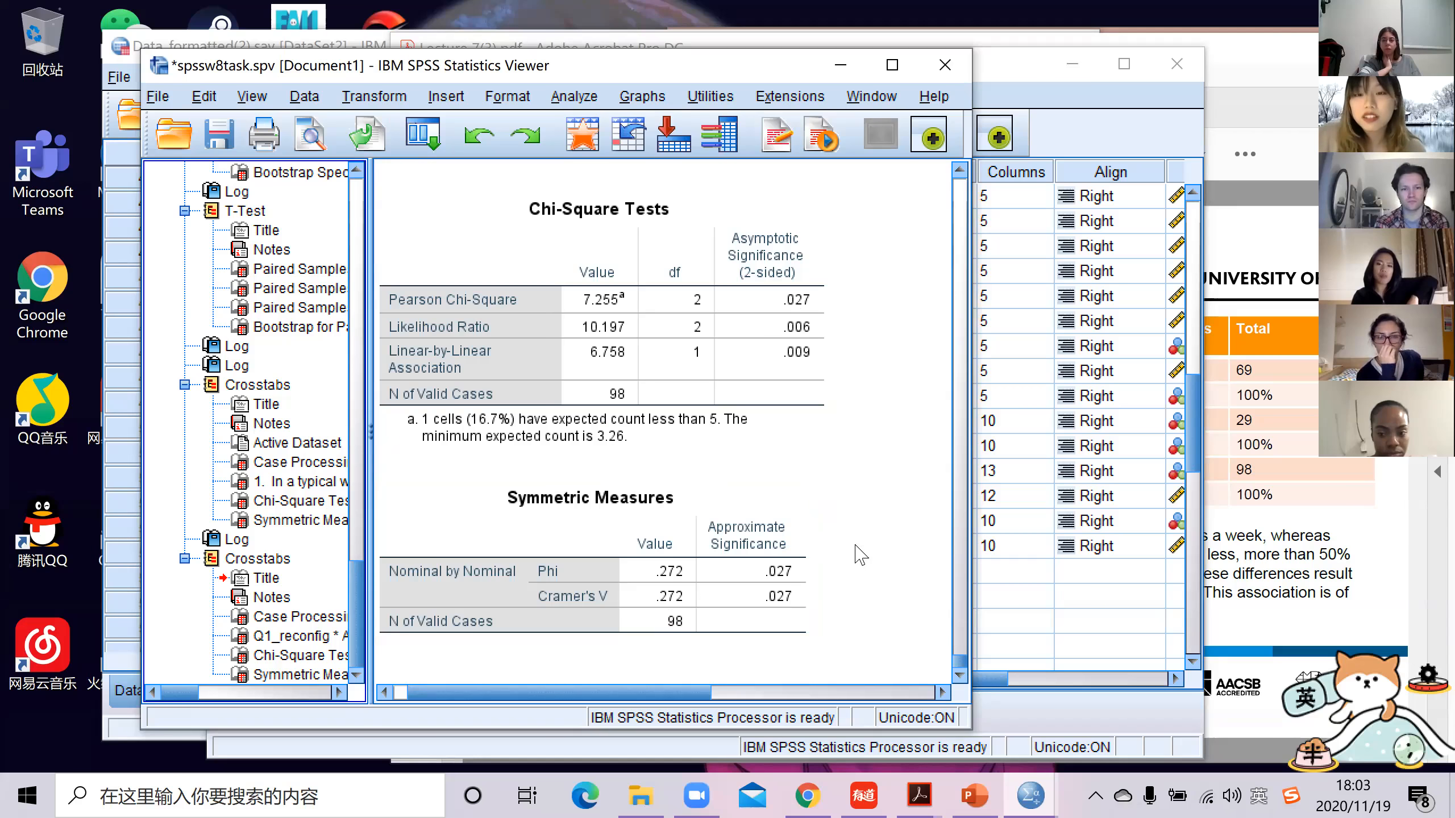
Compare the Q1_reconfig by Asian crosstabulation percentages with the Chi-Square Tests and Symmetric Measures tables
scroll(829, 546, up, 3)
scroll(829, 547, down, 3)
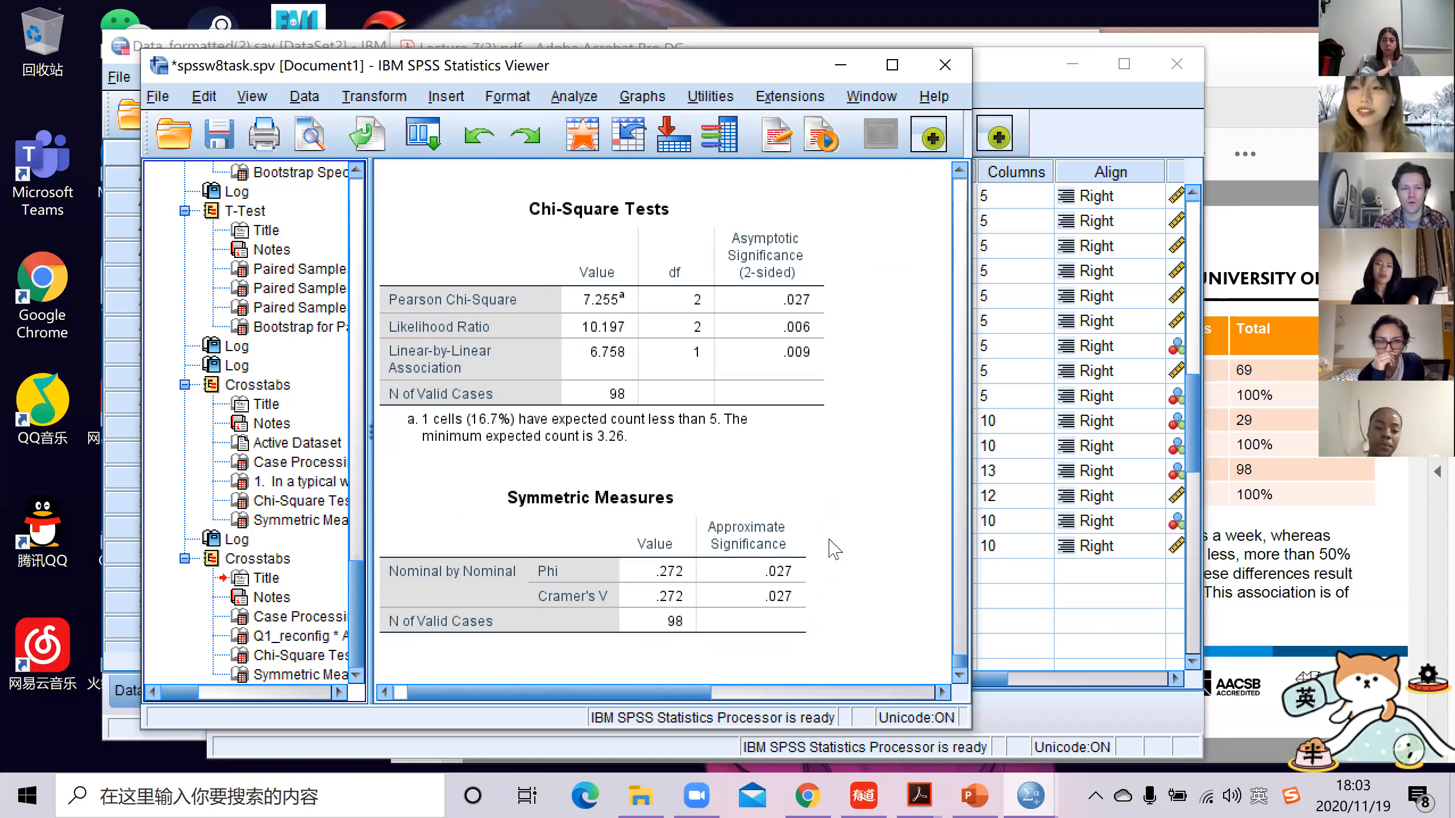
scroll(861, 503, up, 3)
scroll(861, 503, down, 3)
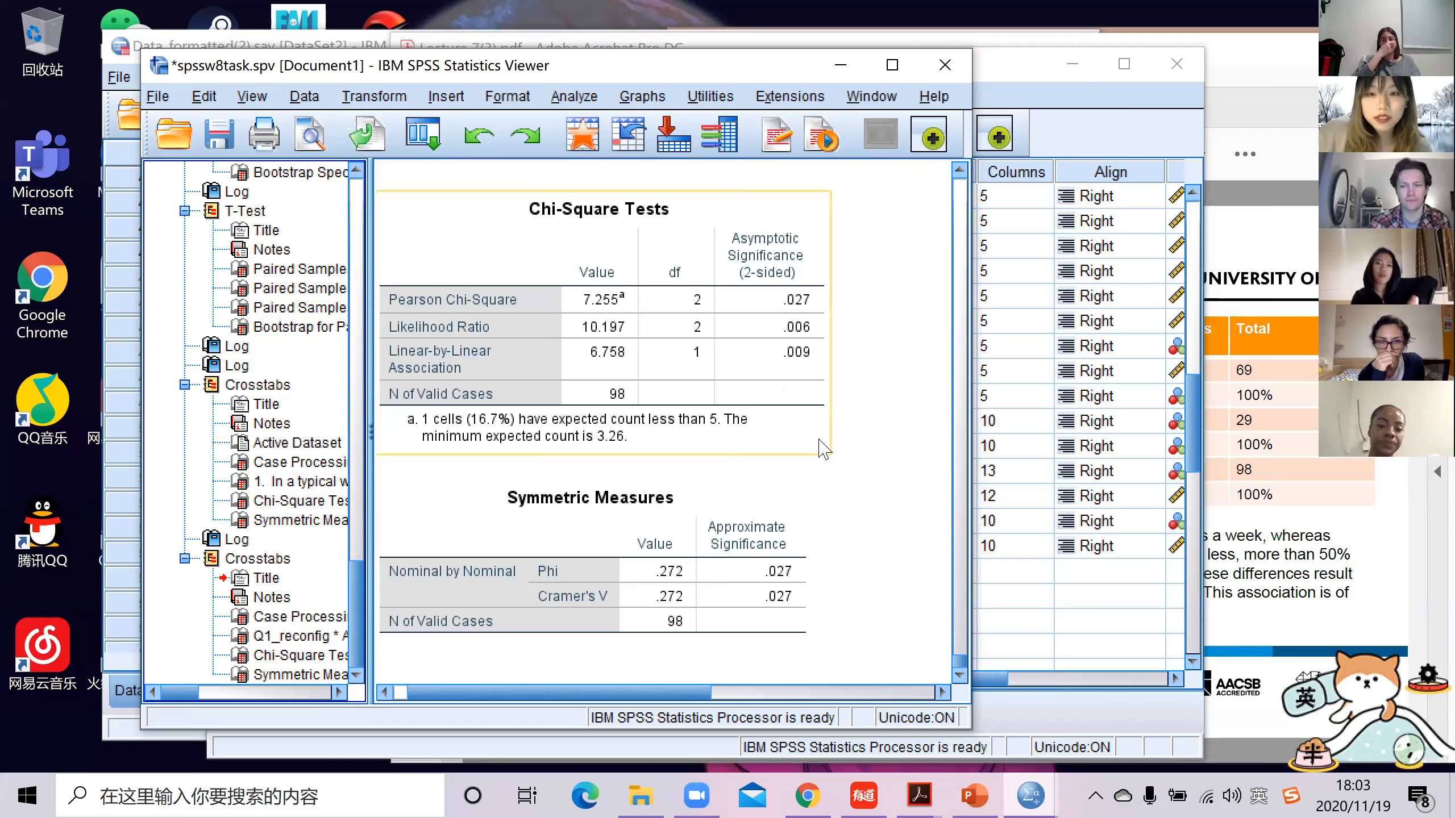
scroll(864, 490, up, 3)
scroll(869, 496, down, 3)
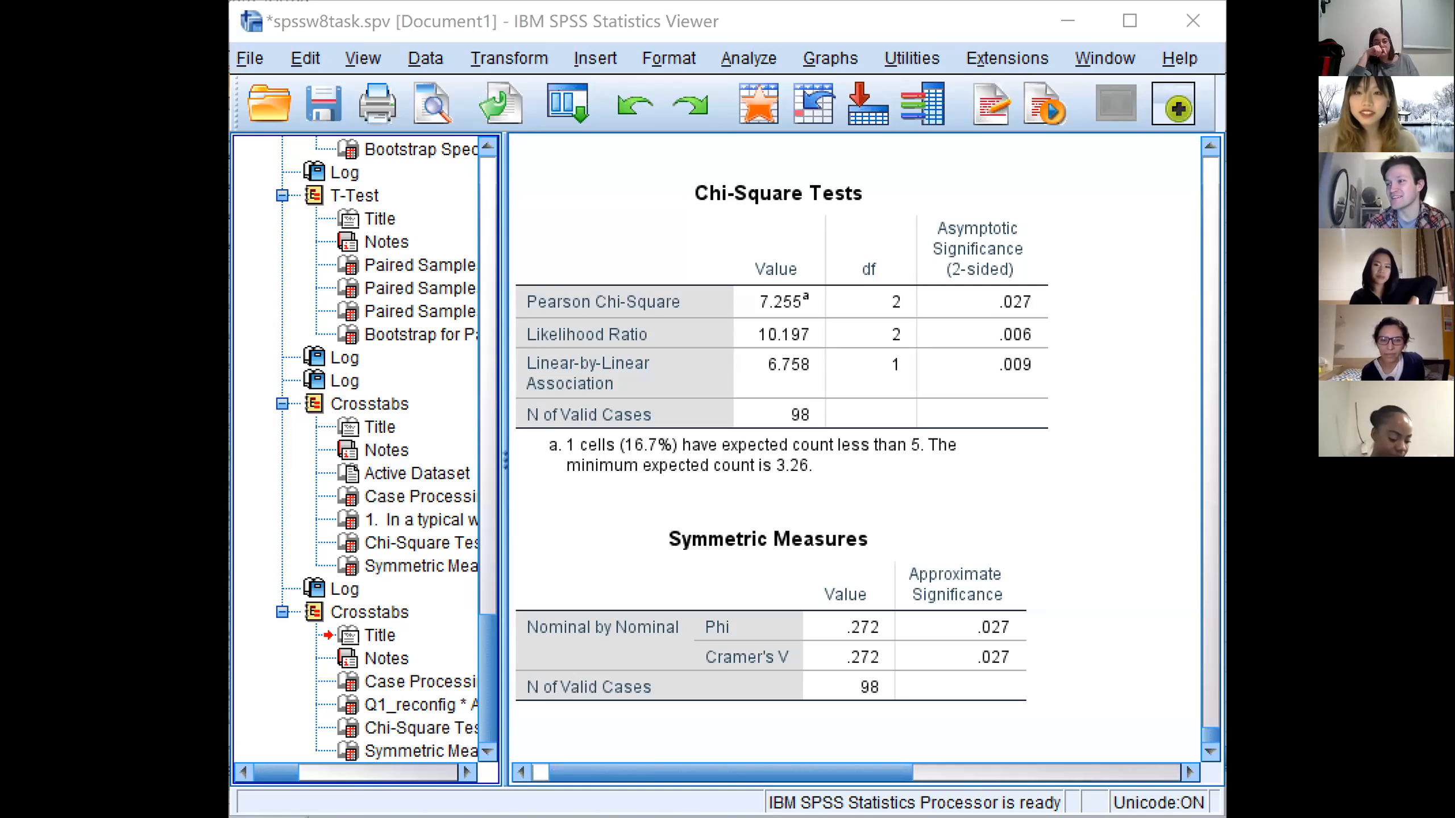
scroll(1083, 464, up, 3)
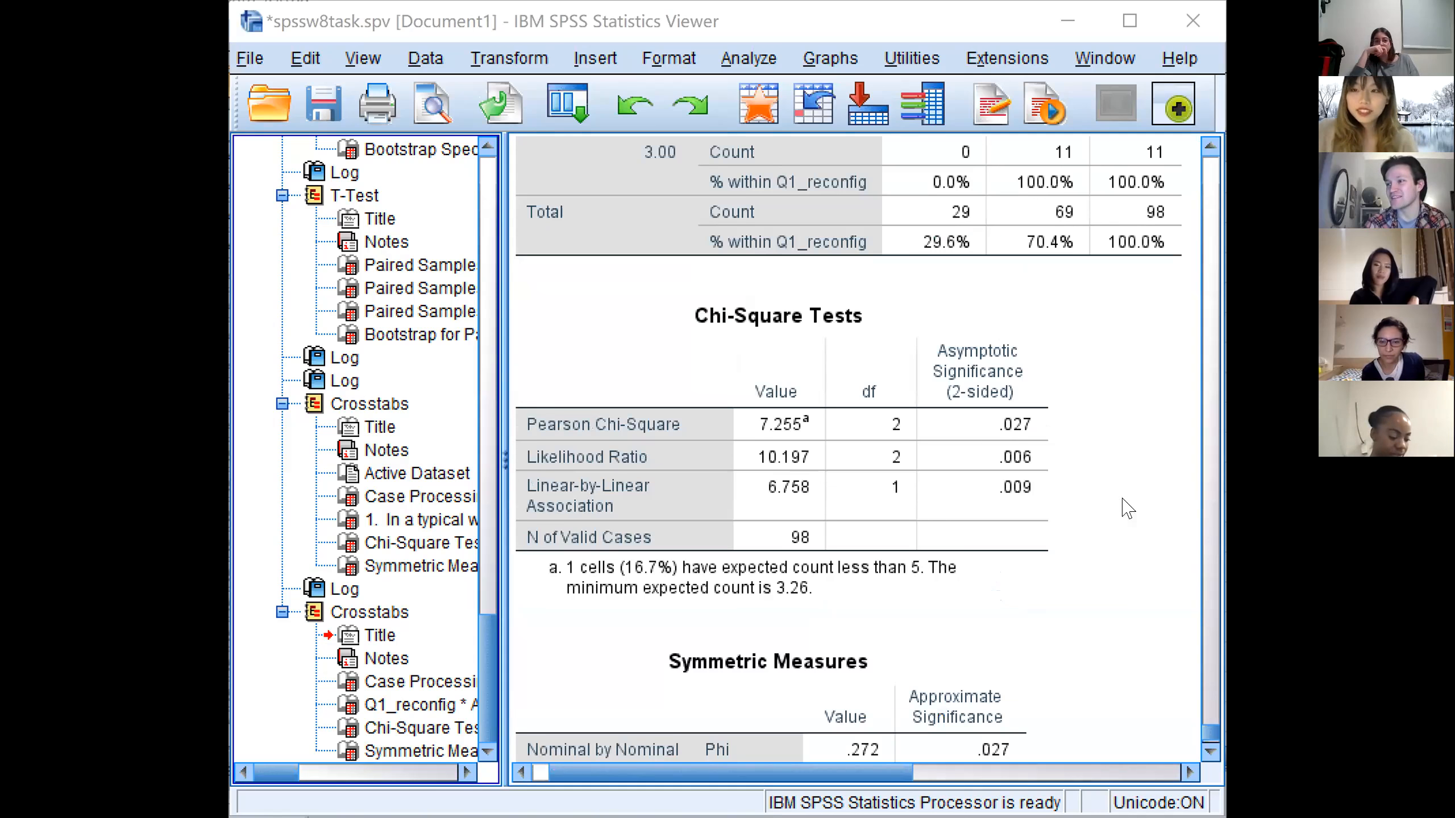
scroll(1109, 551, up, 3)
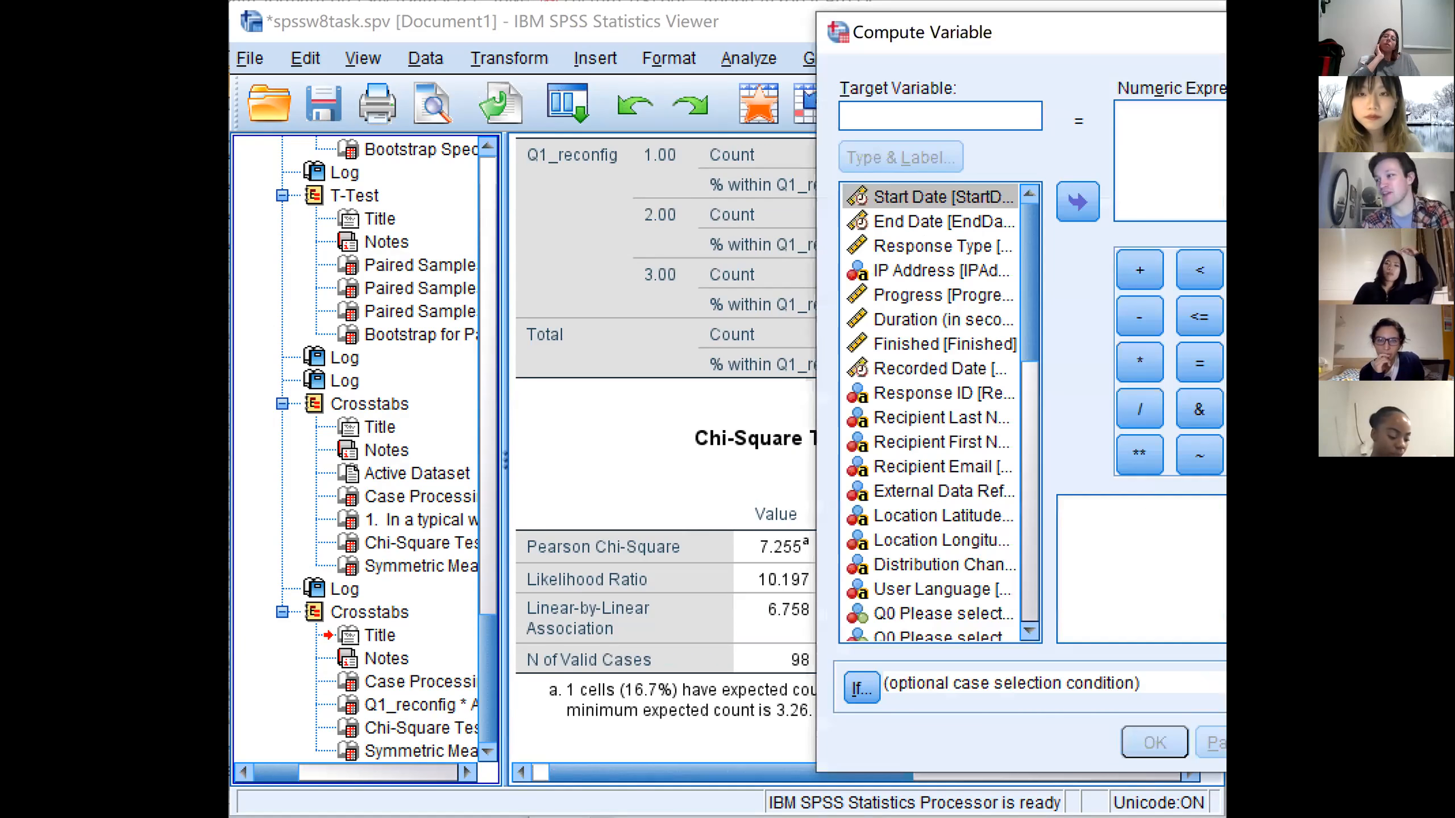
Dismiss the Compute Variable dialog, reopen Crosstabs to check the Q1_reconfig row and Asian/Non-Asian column variables, and return to the output
drag(1019, 32, 423, 113)
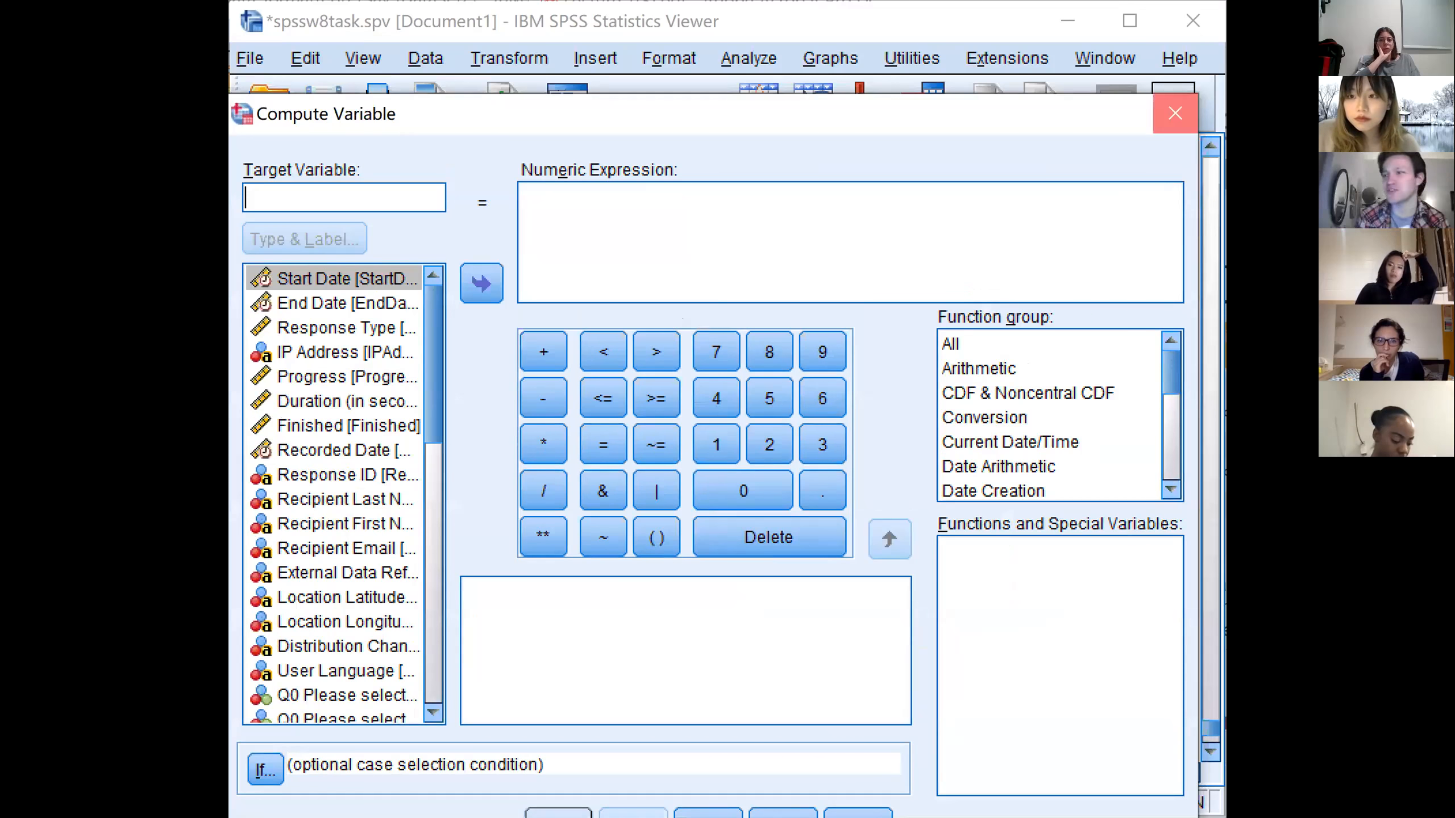
click(1174, 114)
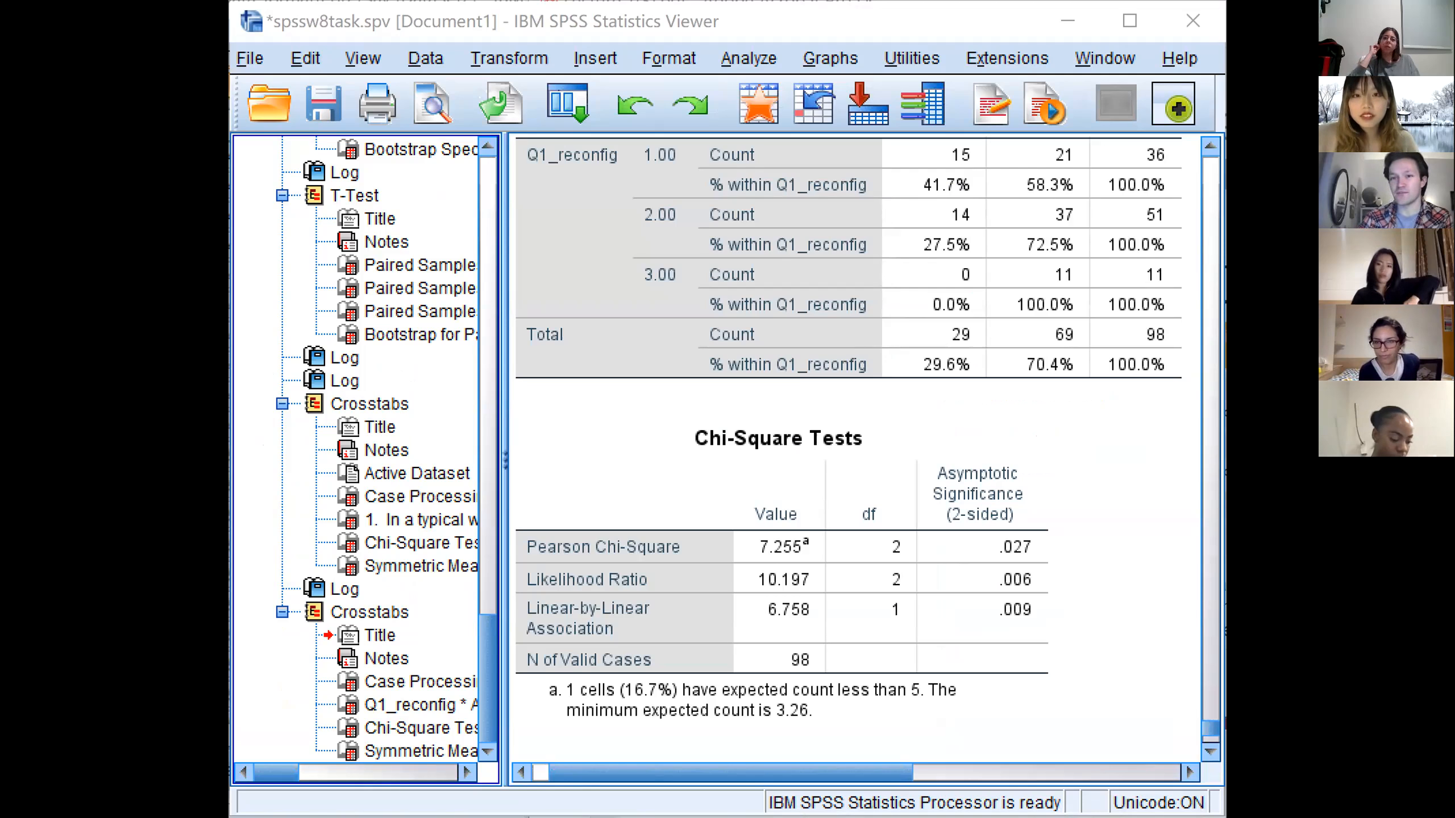
click(747, 58)
mouse_move(744, 115)
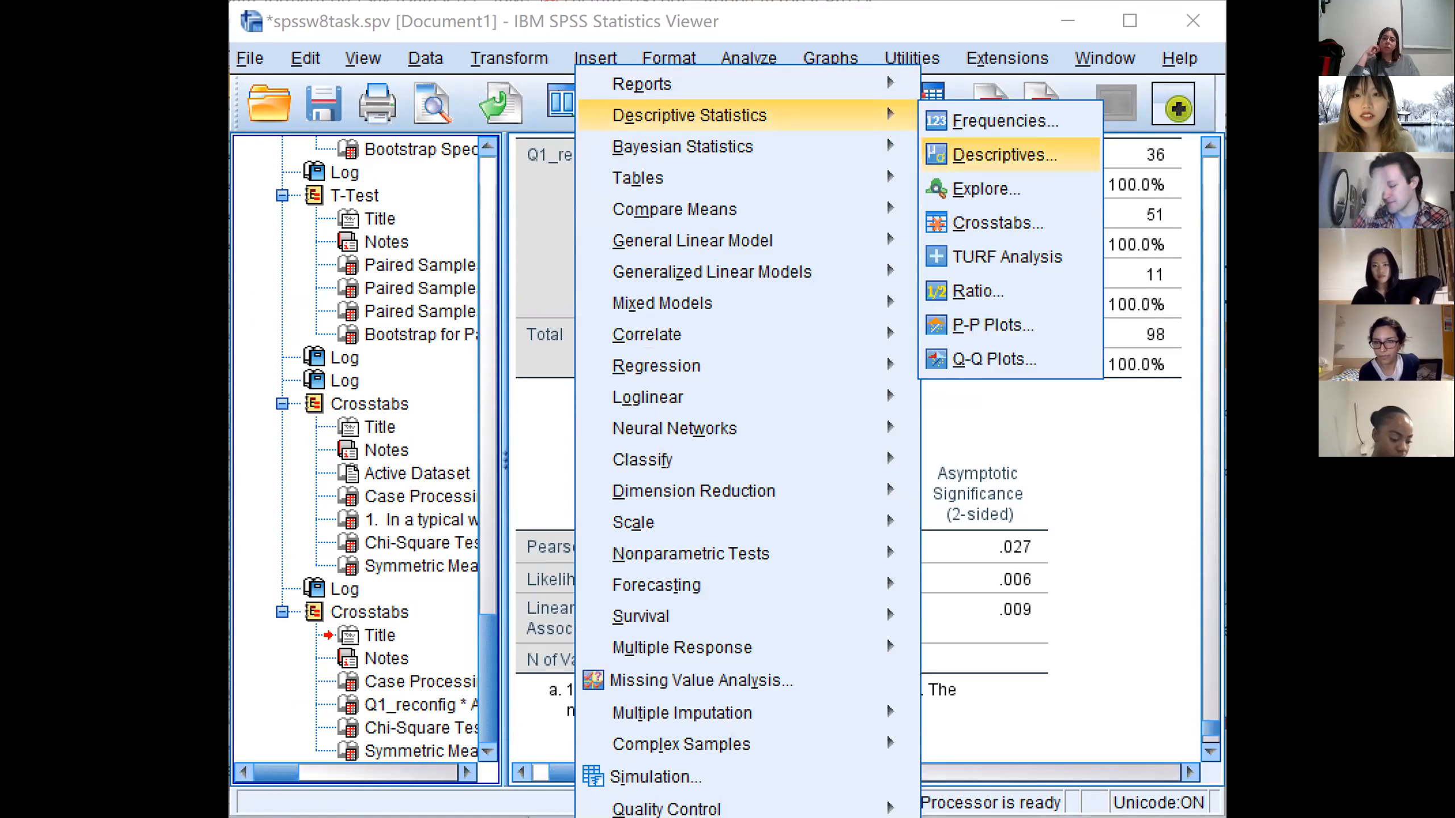
click(997, 222)
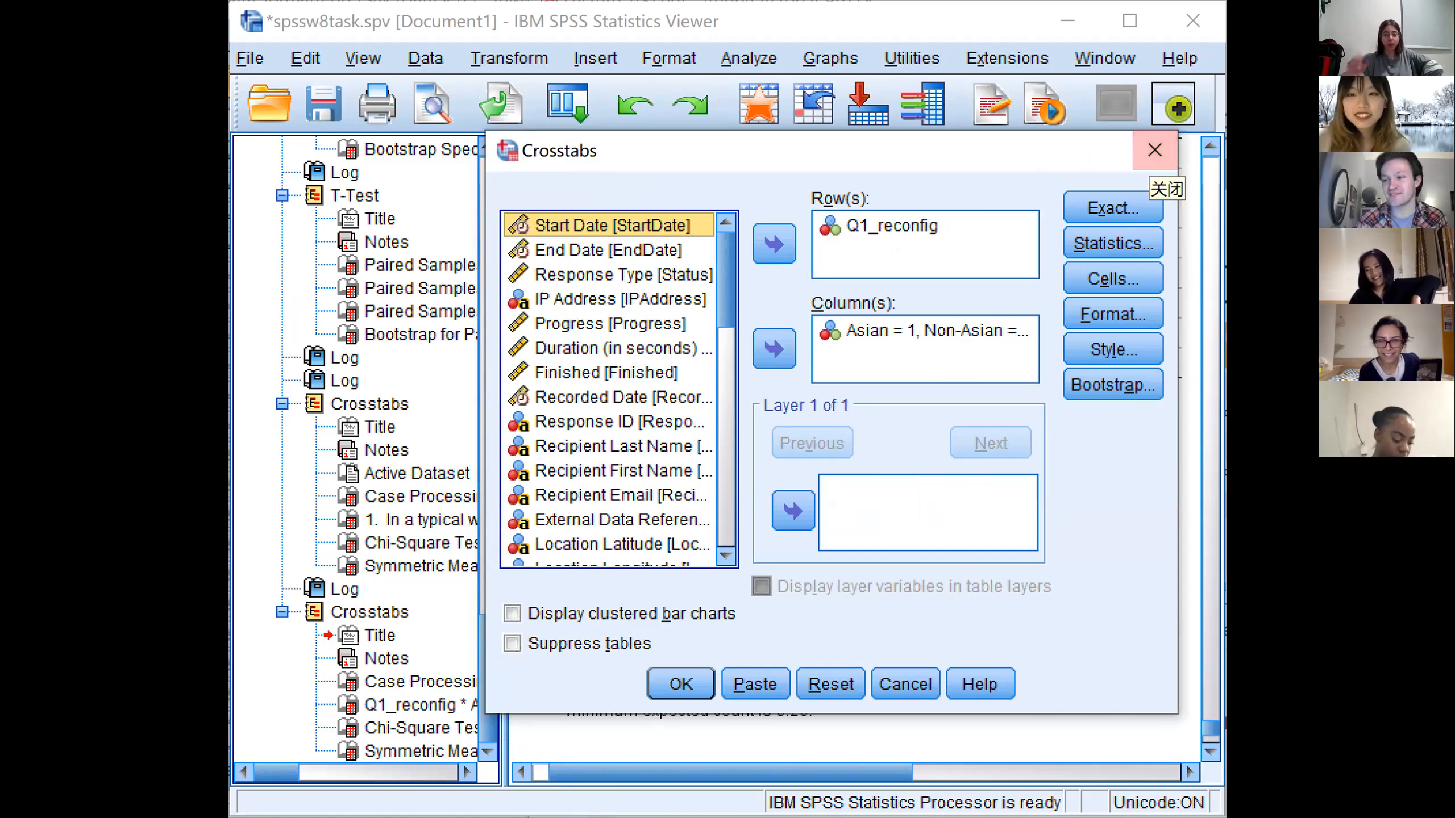
click(1155, 150)
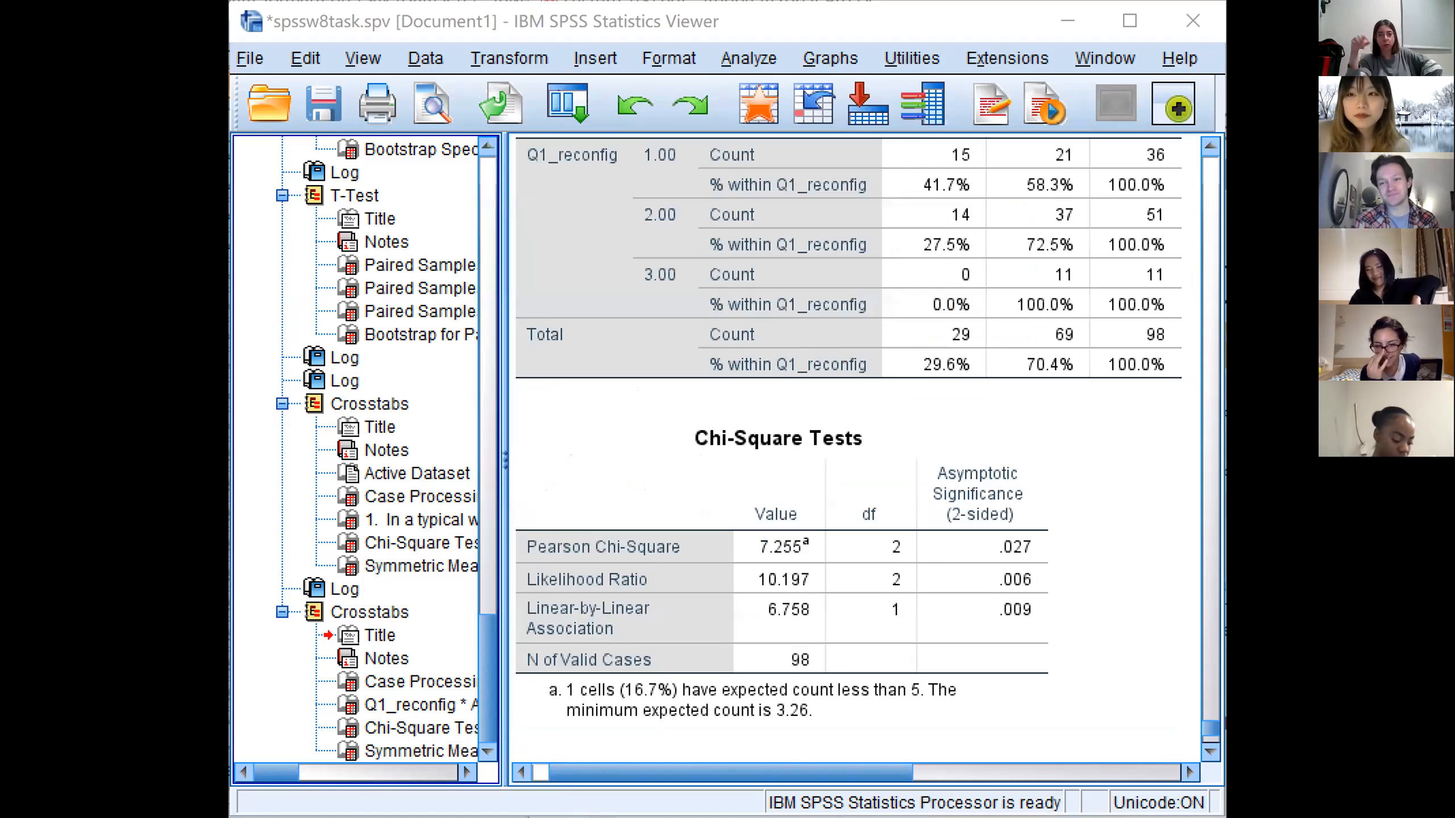
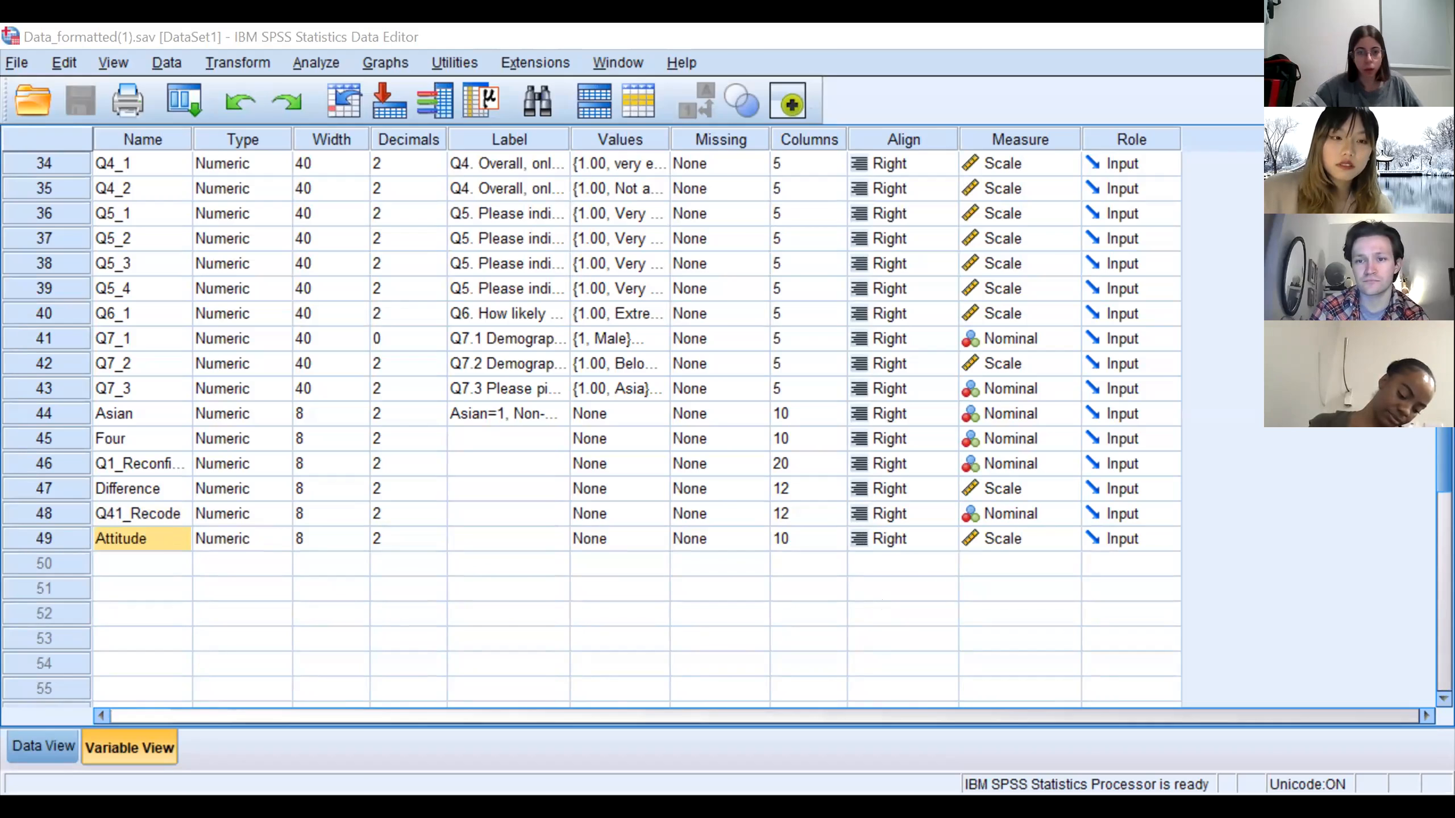
Widen the Label column in the variable list and compare the opposing scale wordings of Q4_1 and Q4_2
drag(570, 133, 1032, 130)
scroll(595, 292, up, 1)
click(627, 236)
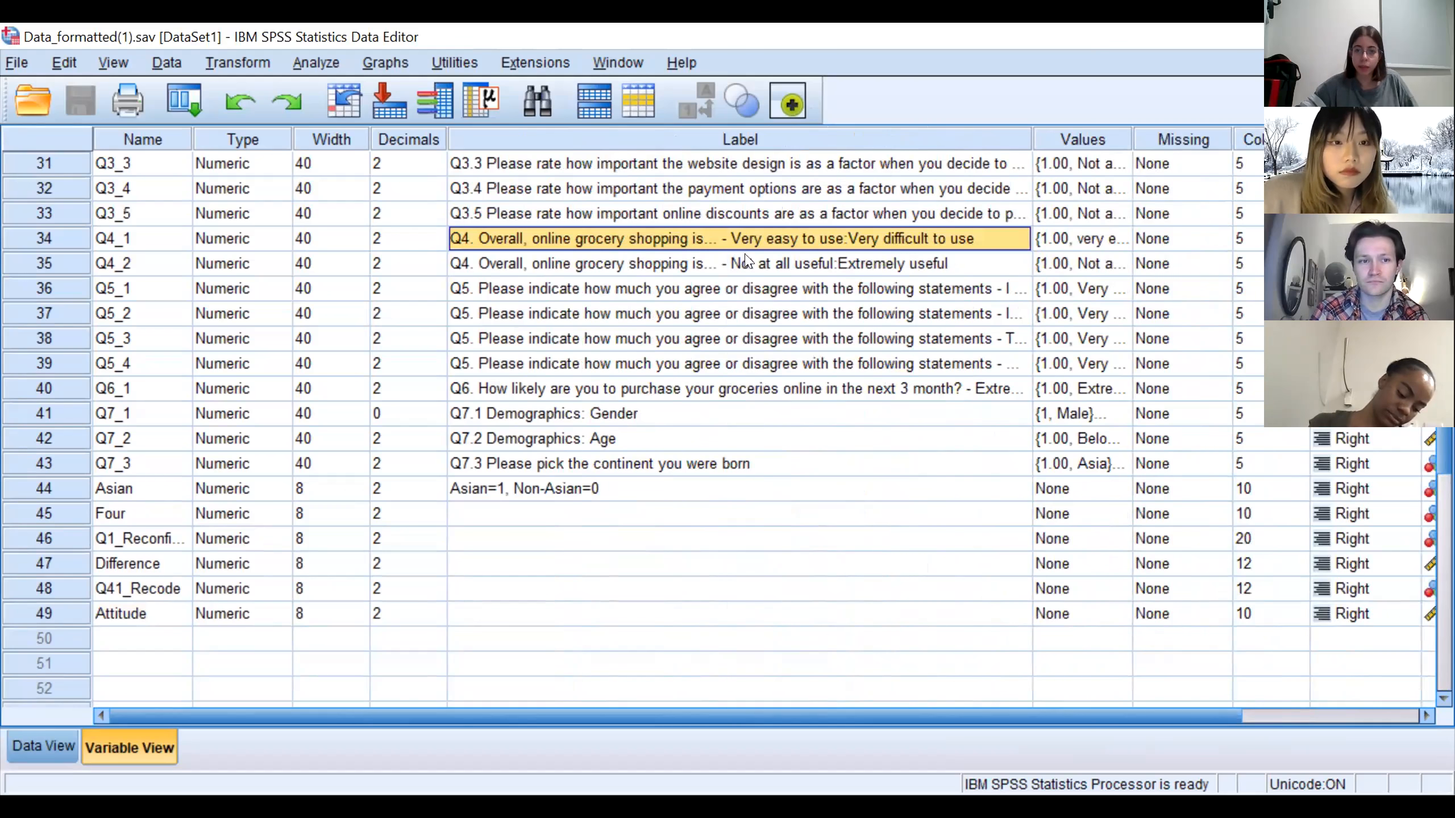
click(623, 263)
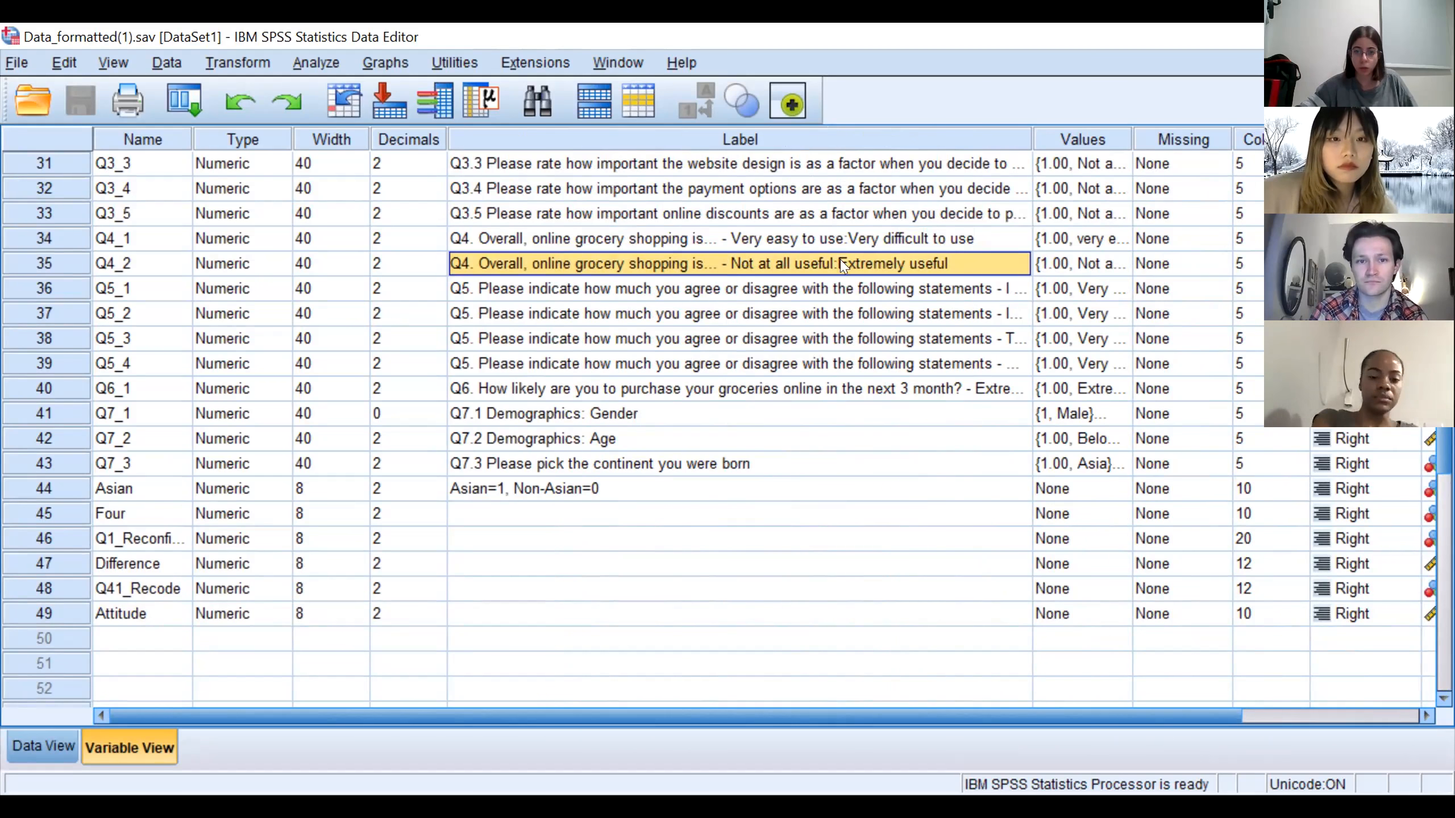
click(949, 237)
click(937, 263)
click(928, 245)
click(929, 264)
click(928, 244)
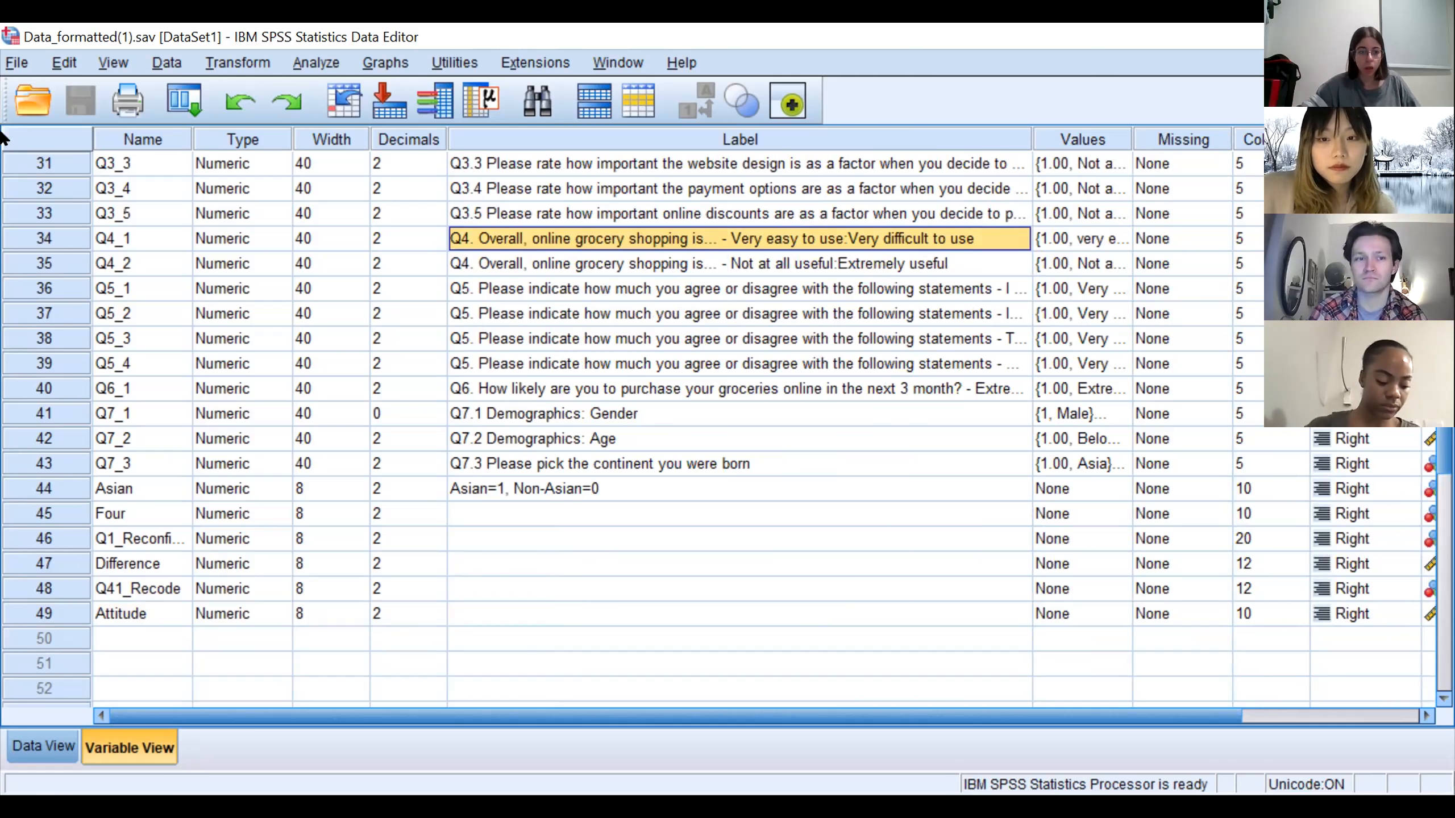
Review the Attitude variable against its Q4_1 and Q4_2 source items and the Q41_Recode variable
click(137, 619)
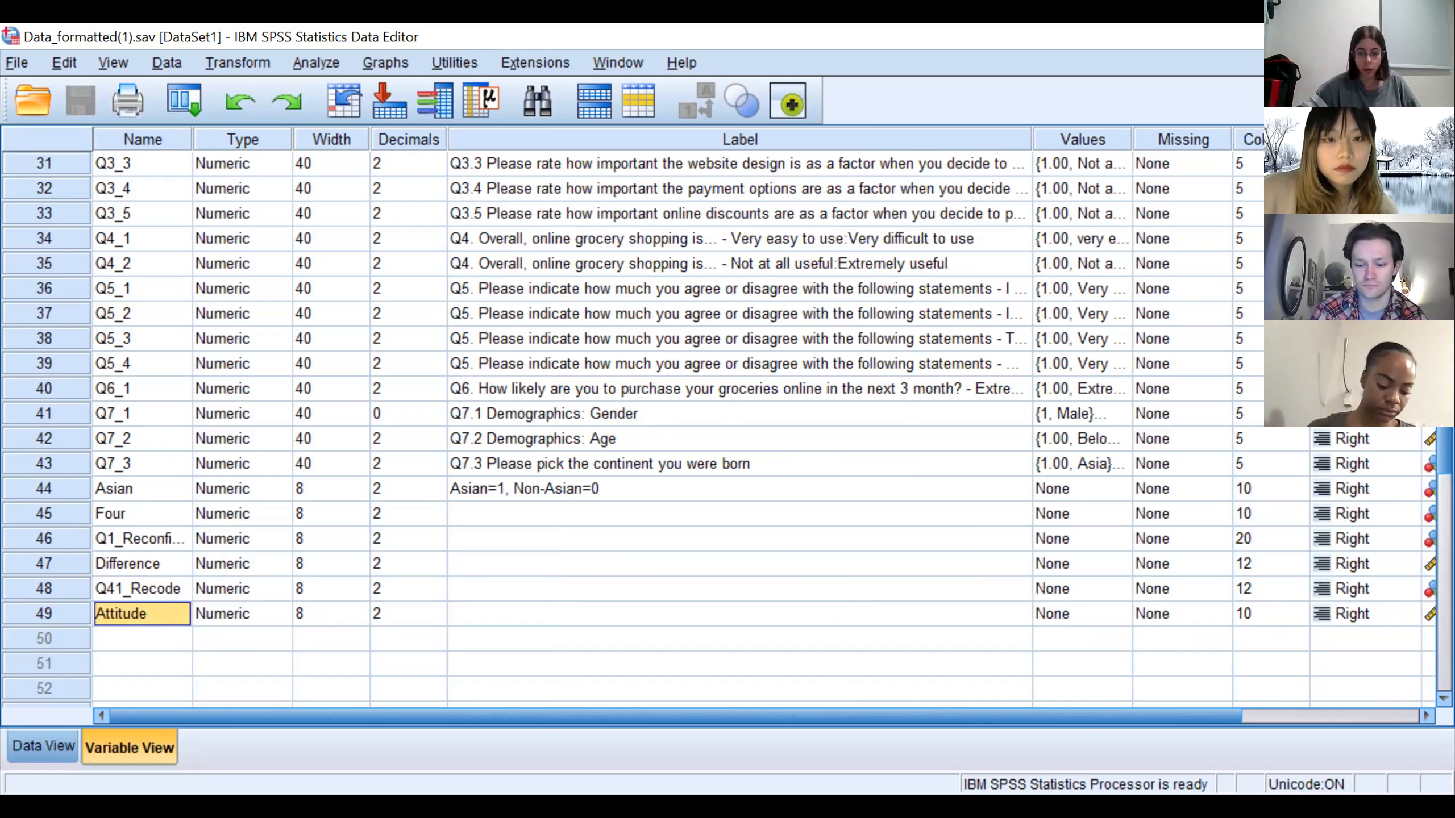
key(alt+Tab)
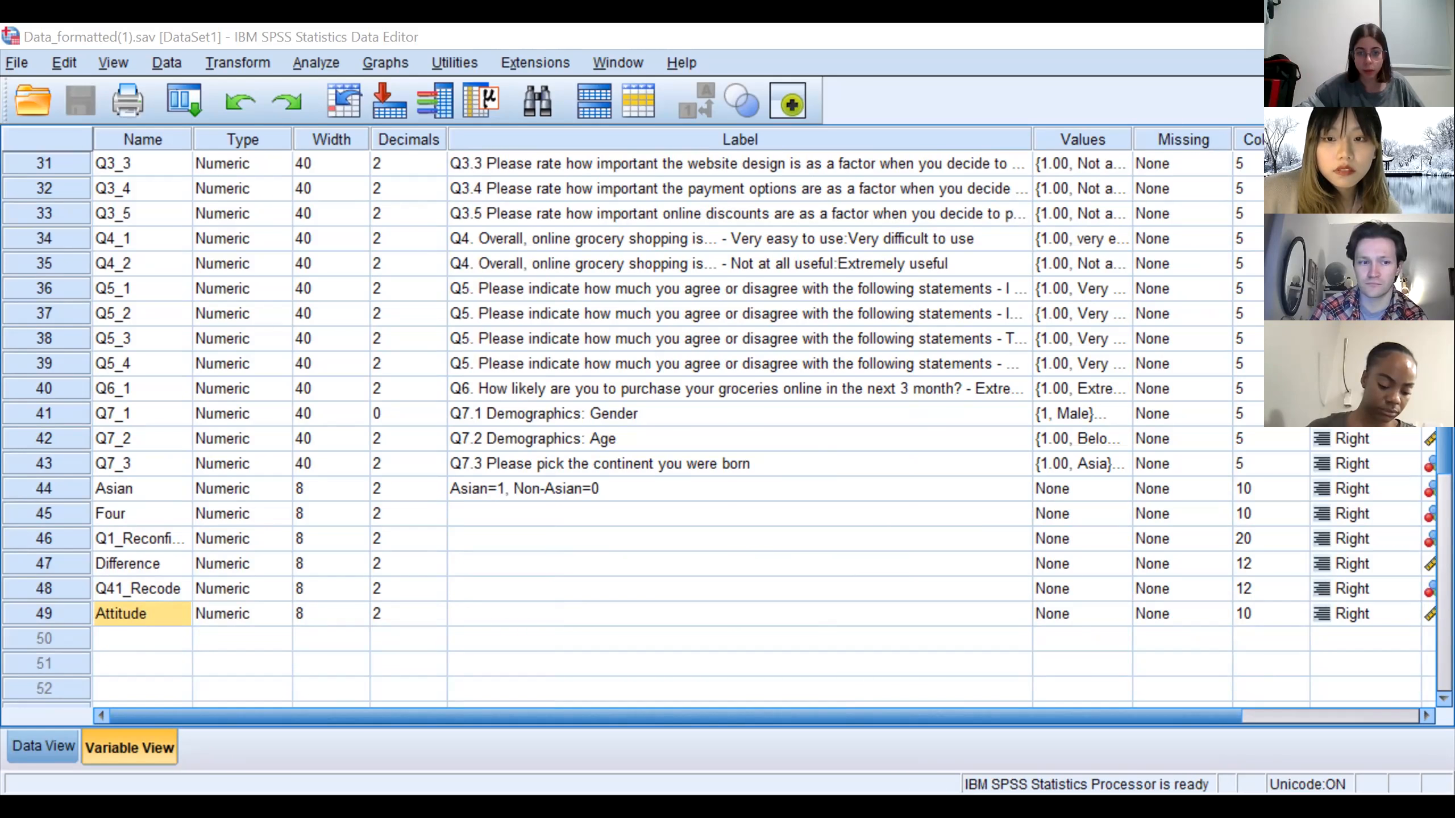
click(819, 243)
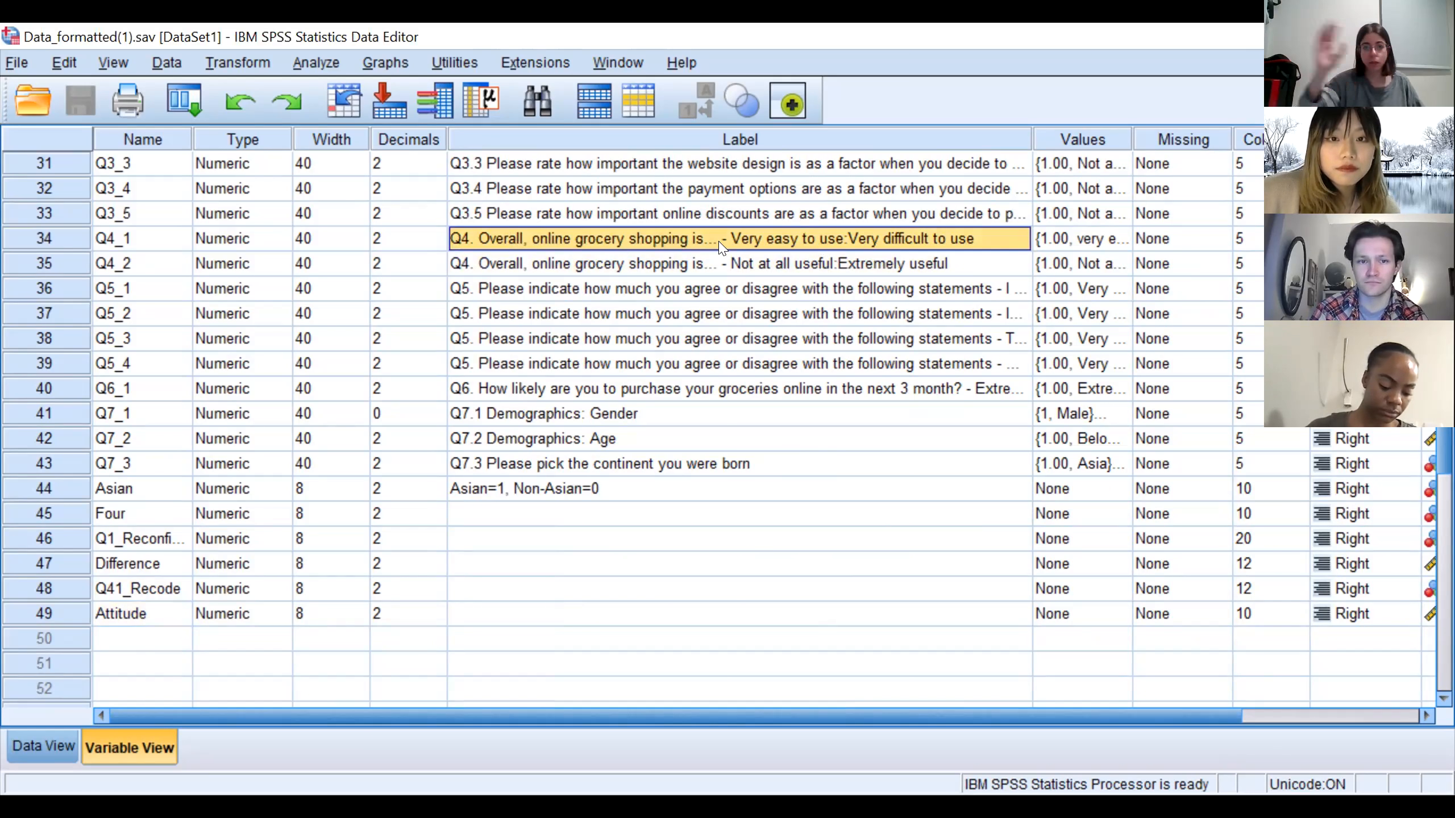
click(643, 266)
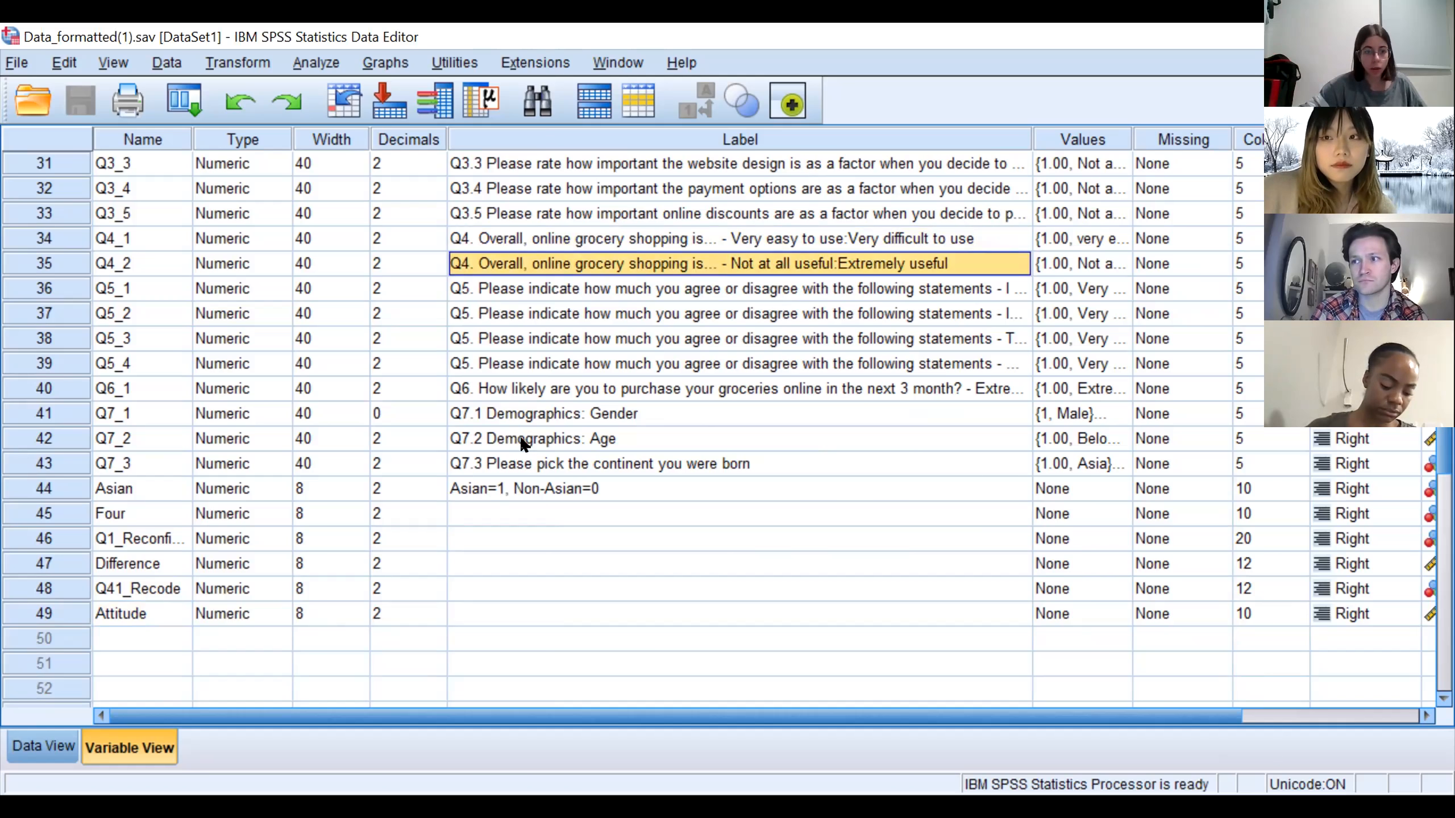
click(175, 583)
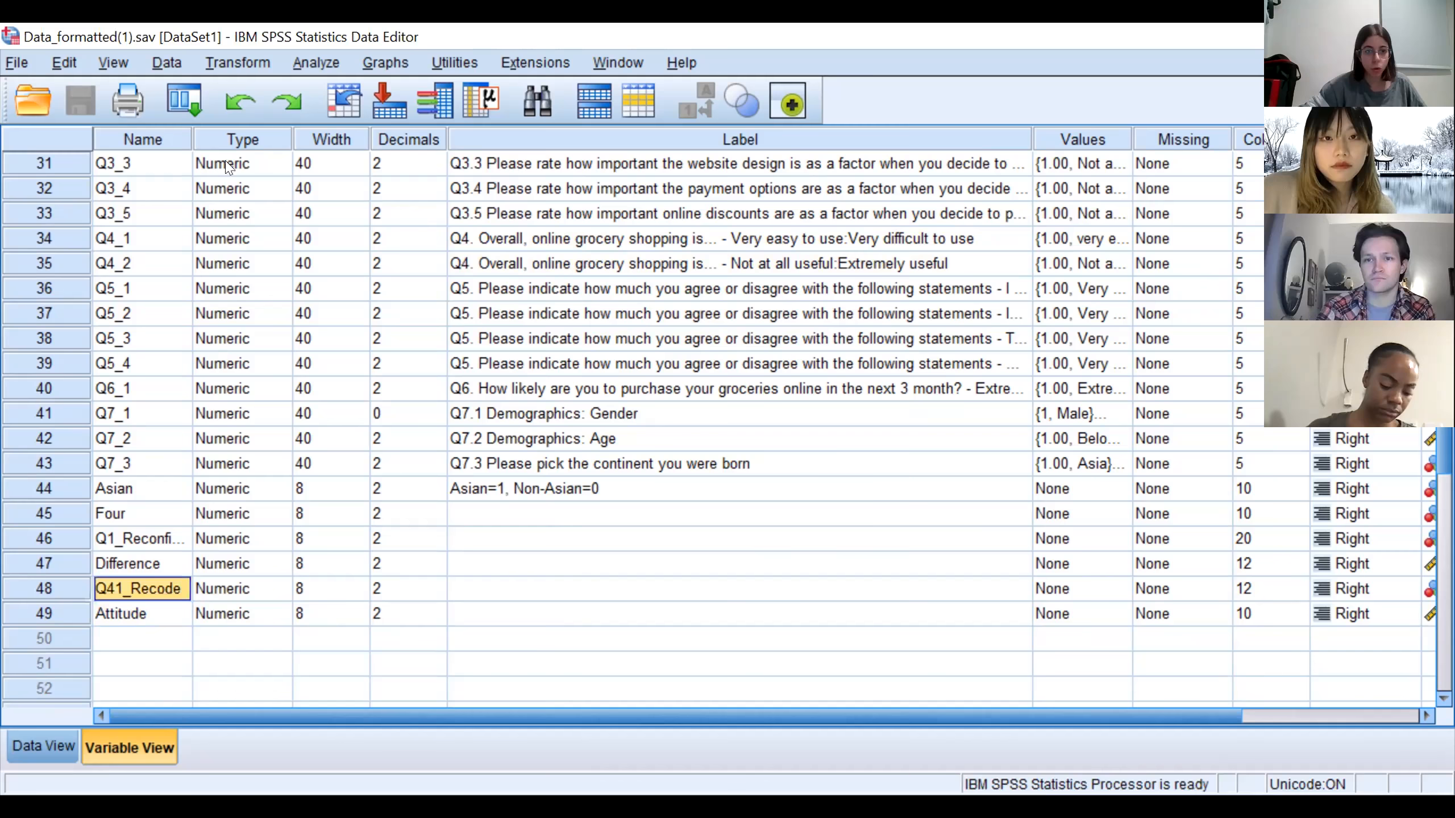
Set up Recode into Different Variables with Q4_1 as input, view the Old and New Values options, and cancel the recode
click(312, 64)
mouse_move(224, 60)
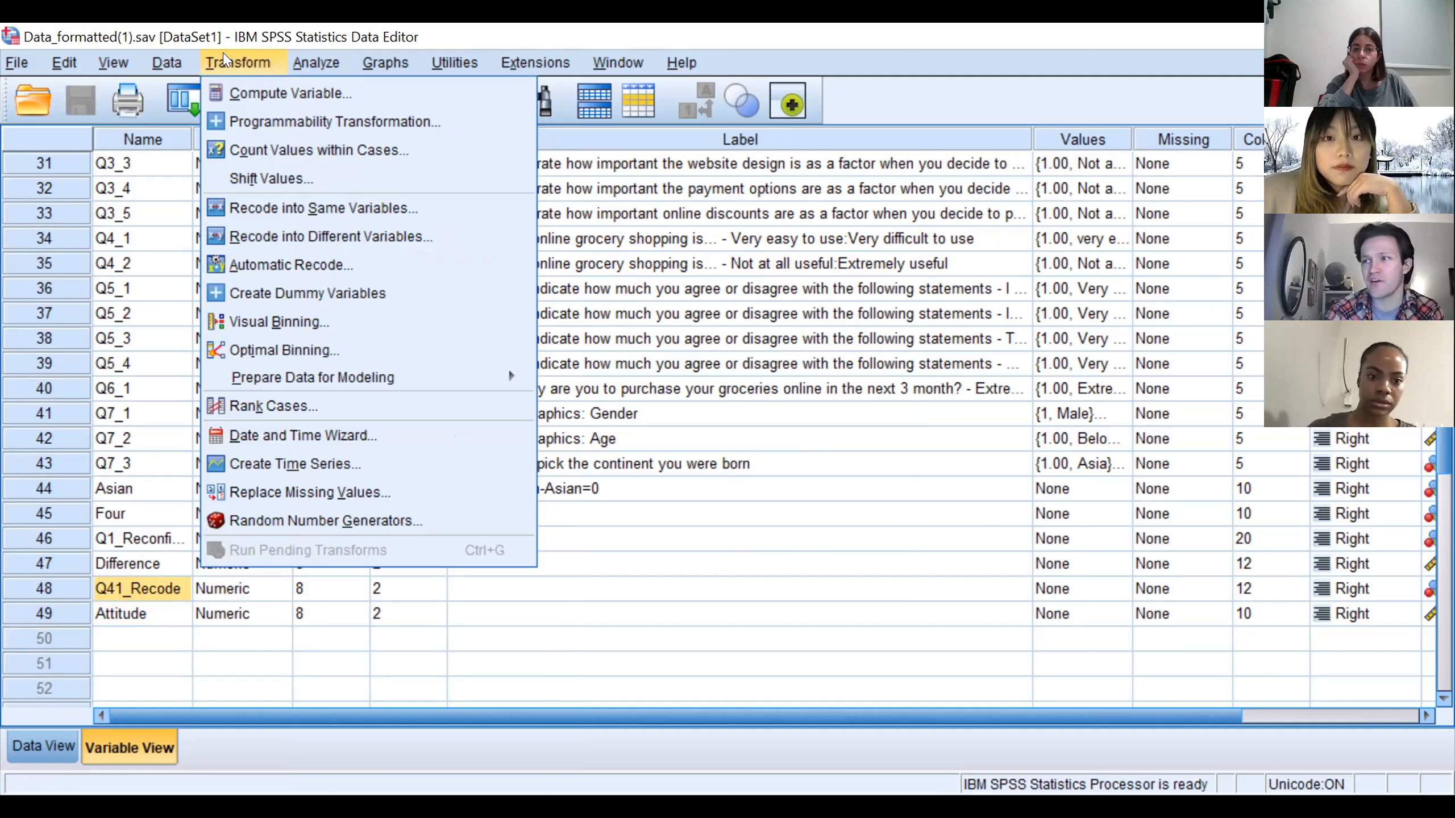
click(295, 237)
scroll(476, 445, down, 6)
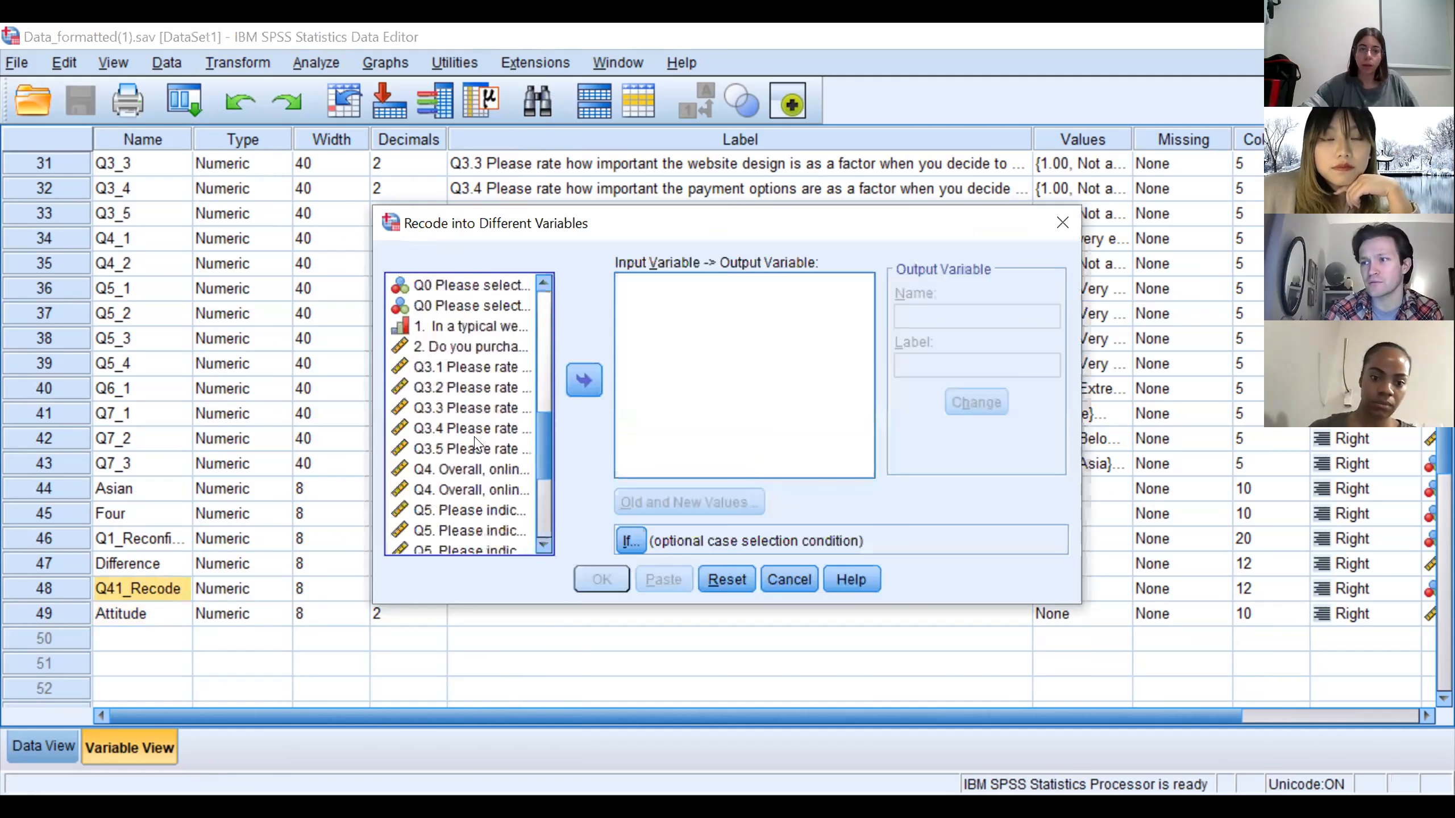
scroll(476, 444, down, 3)
click(453, 289)
click(584, 380)
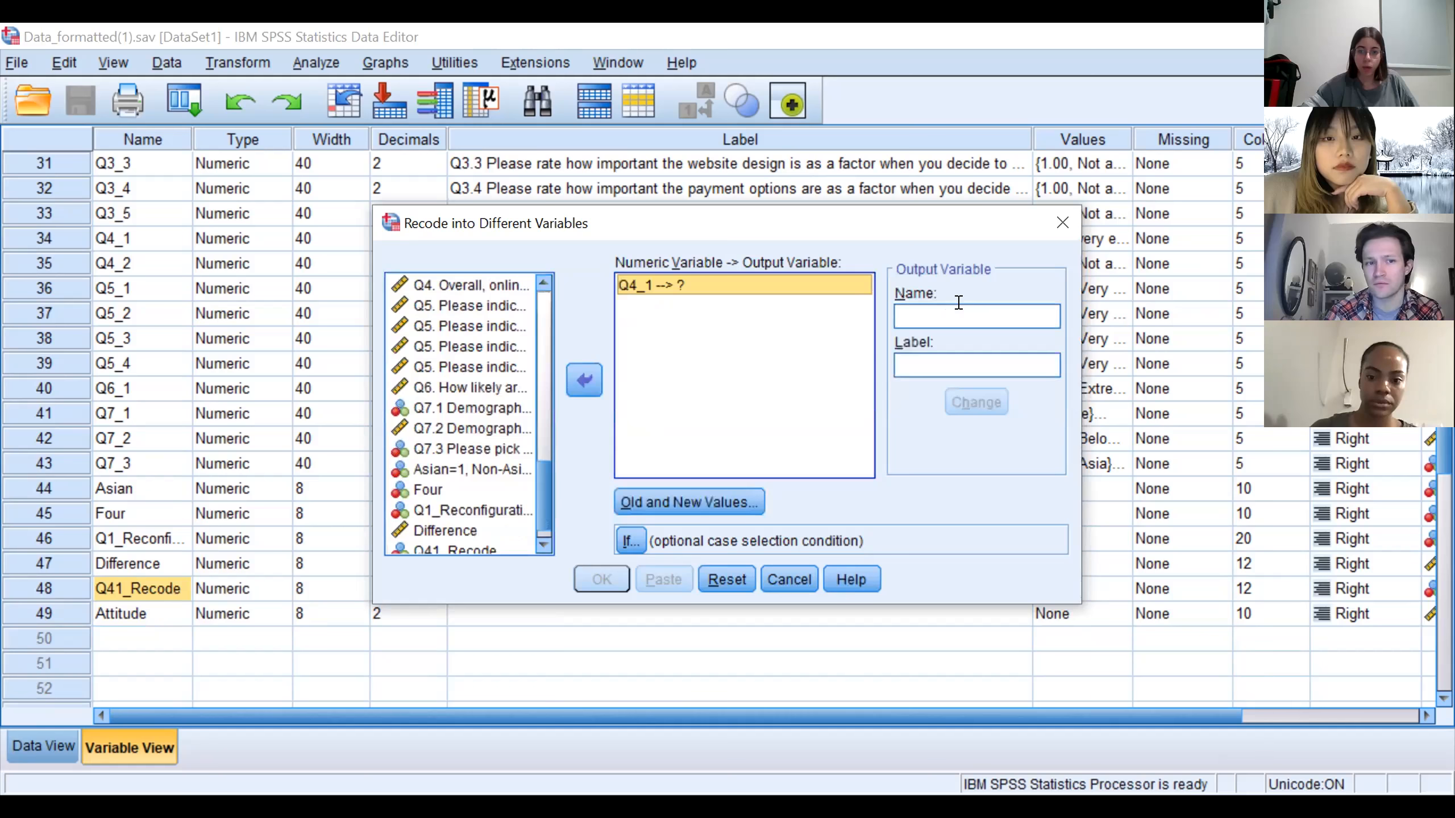
click(958, 303)
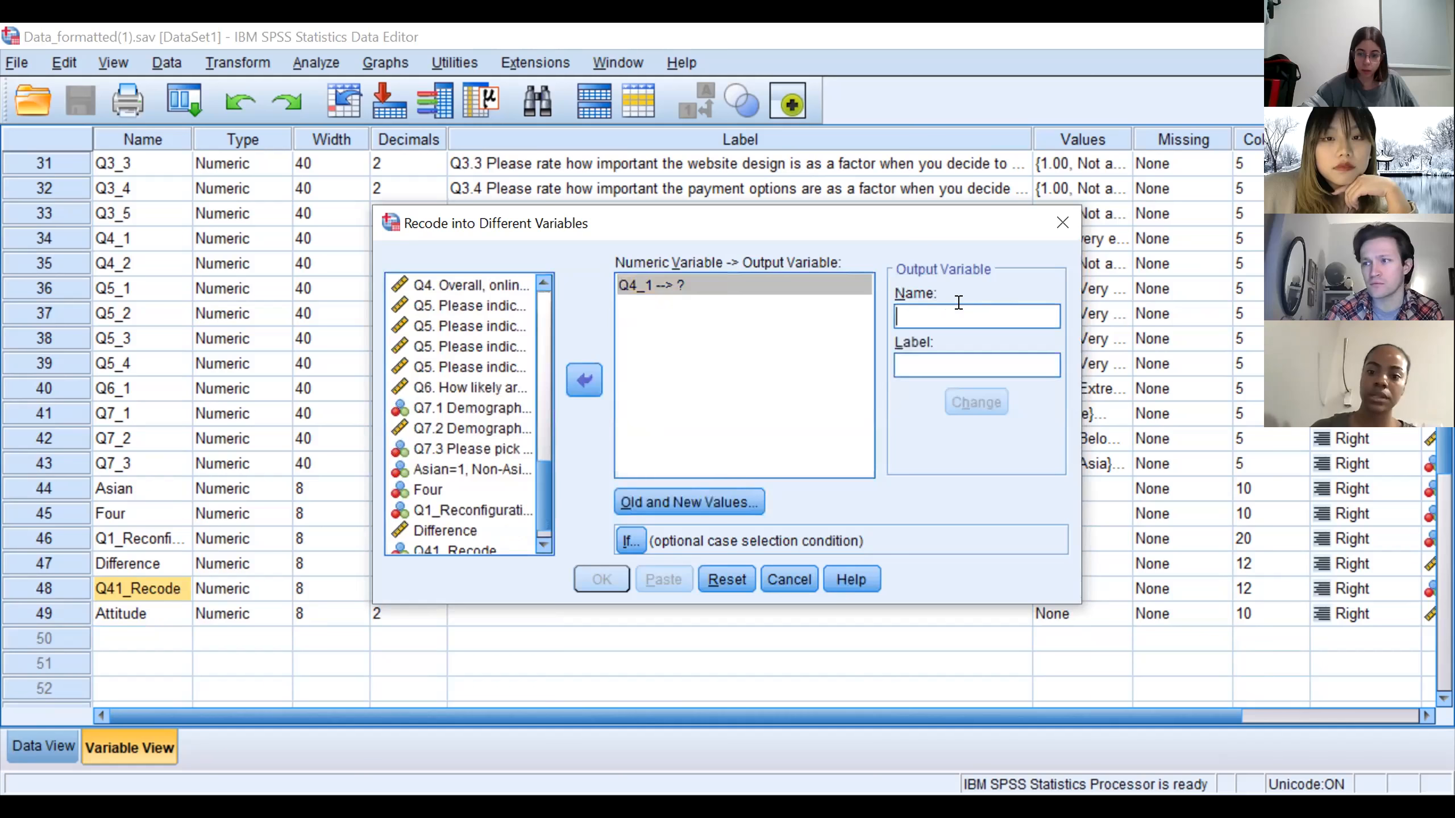
click(683, 498)
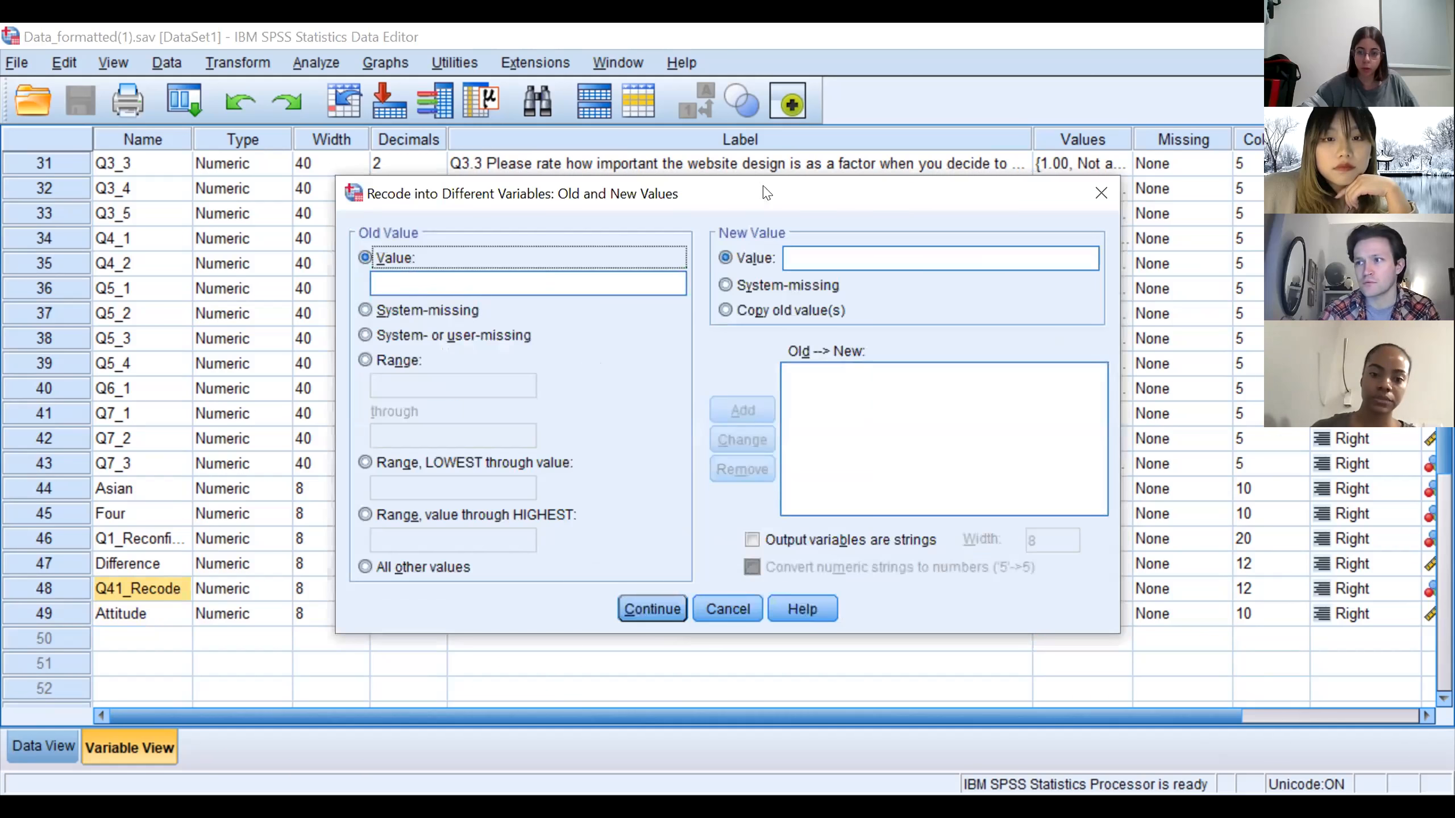
click(728, 608)
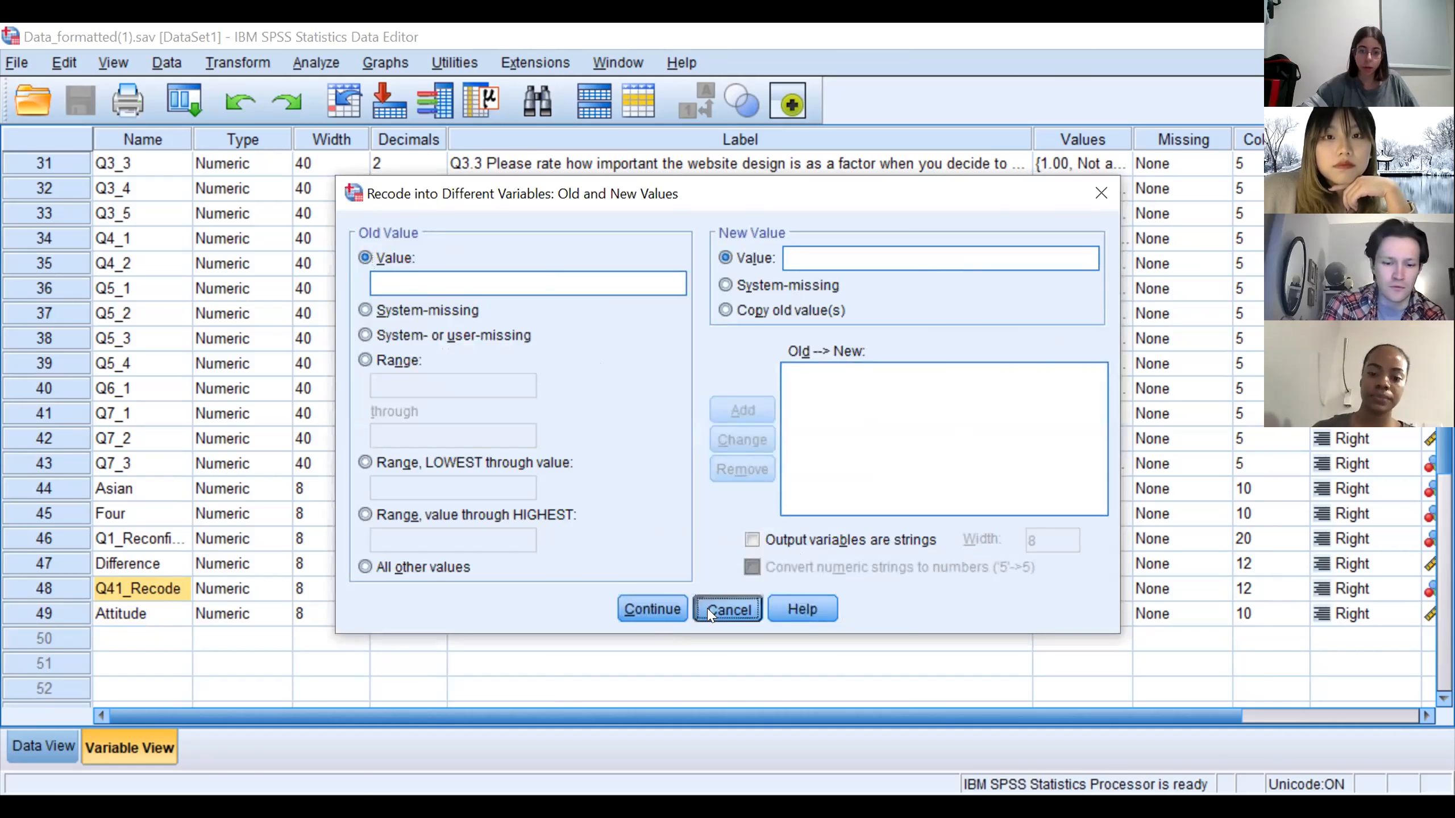
click(790, 580)
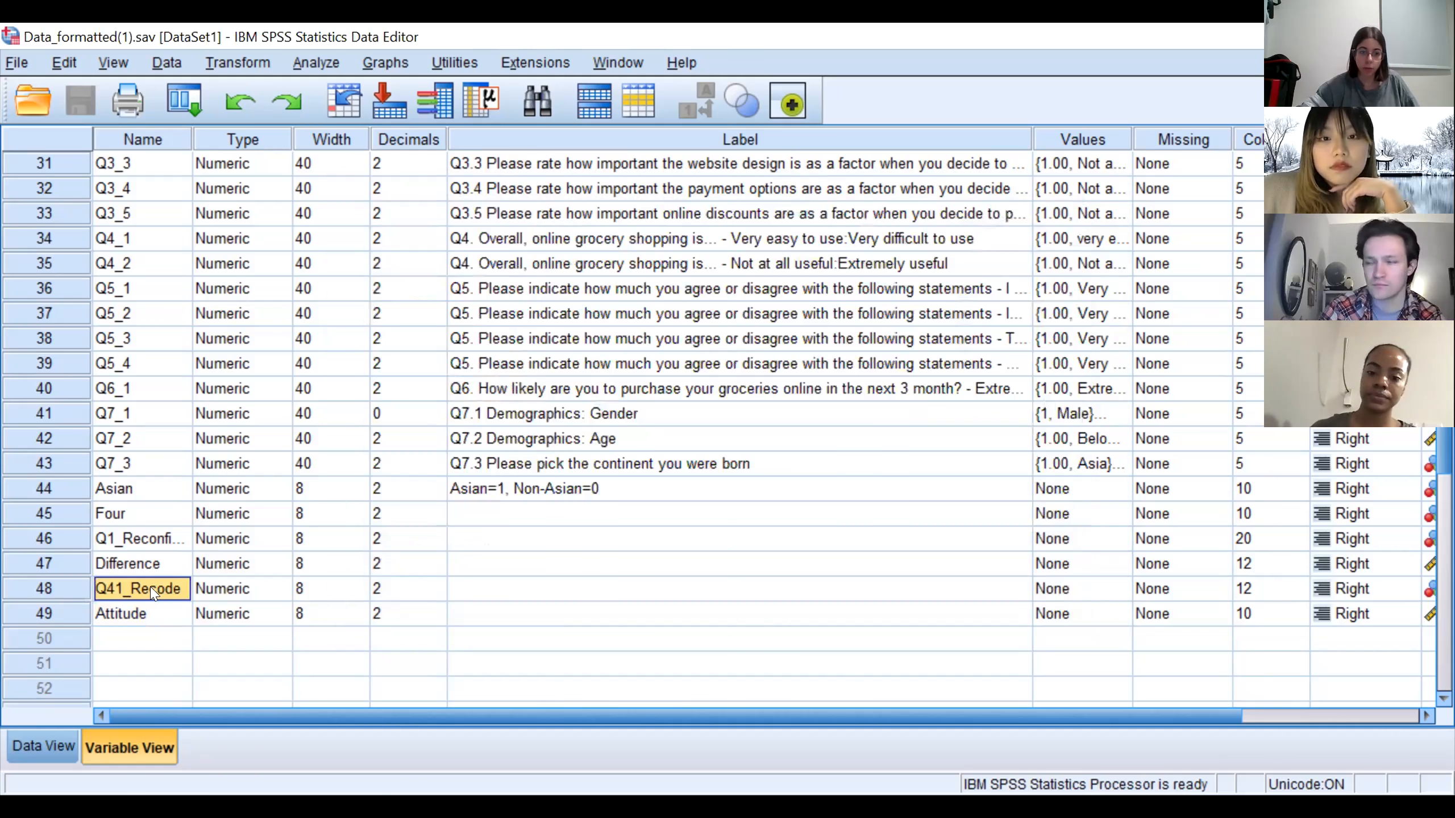
Start a Compute Variable setup with Attitude as the target variable
click(146, 618)
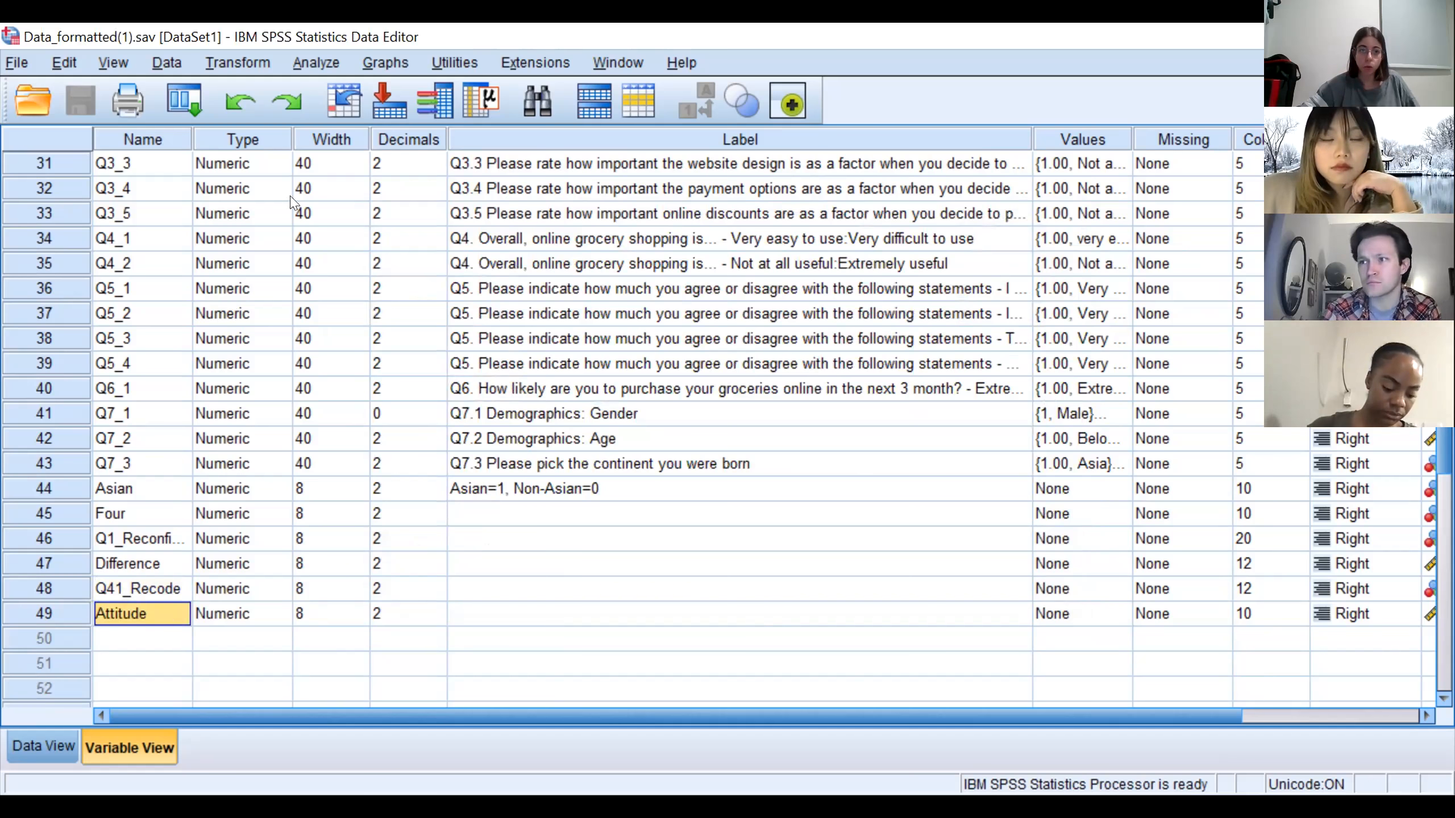
click(249, 64)
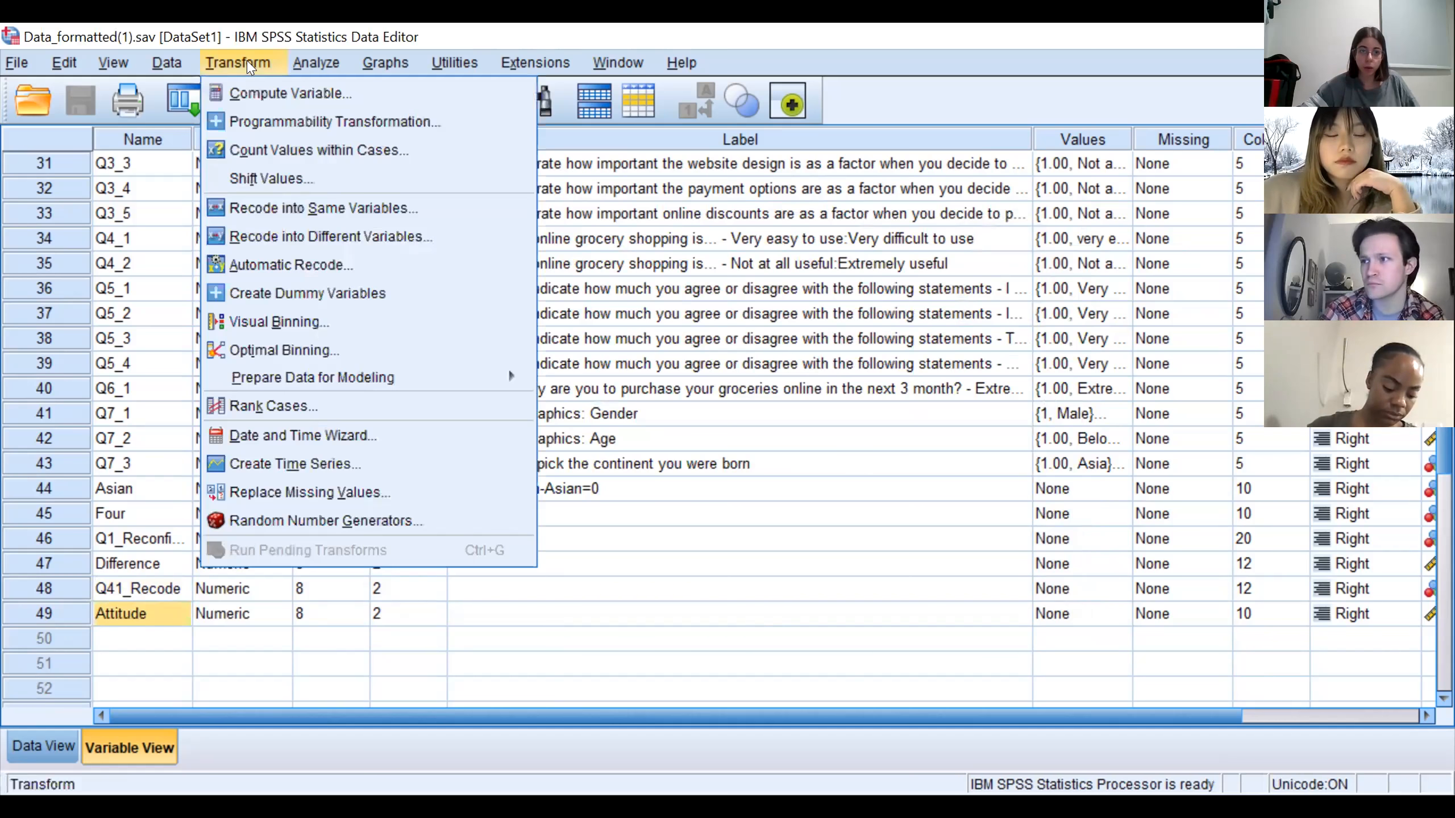
click(258, 94)
scroll(395, 445, down, 10)
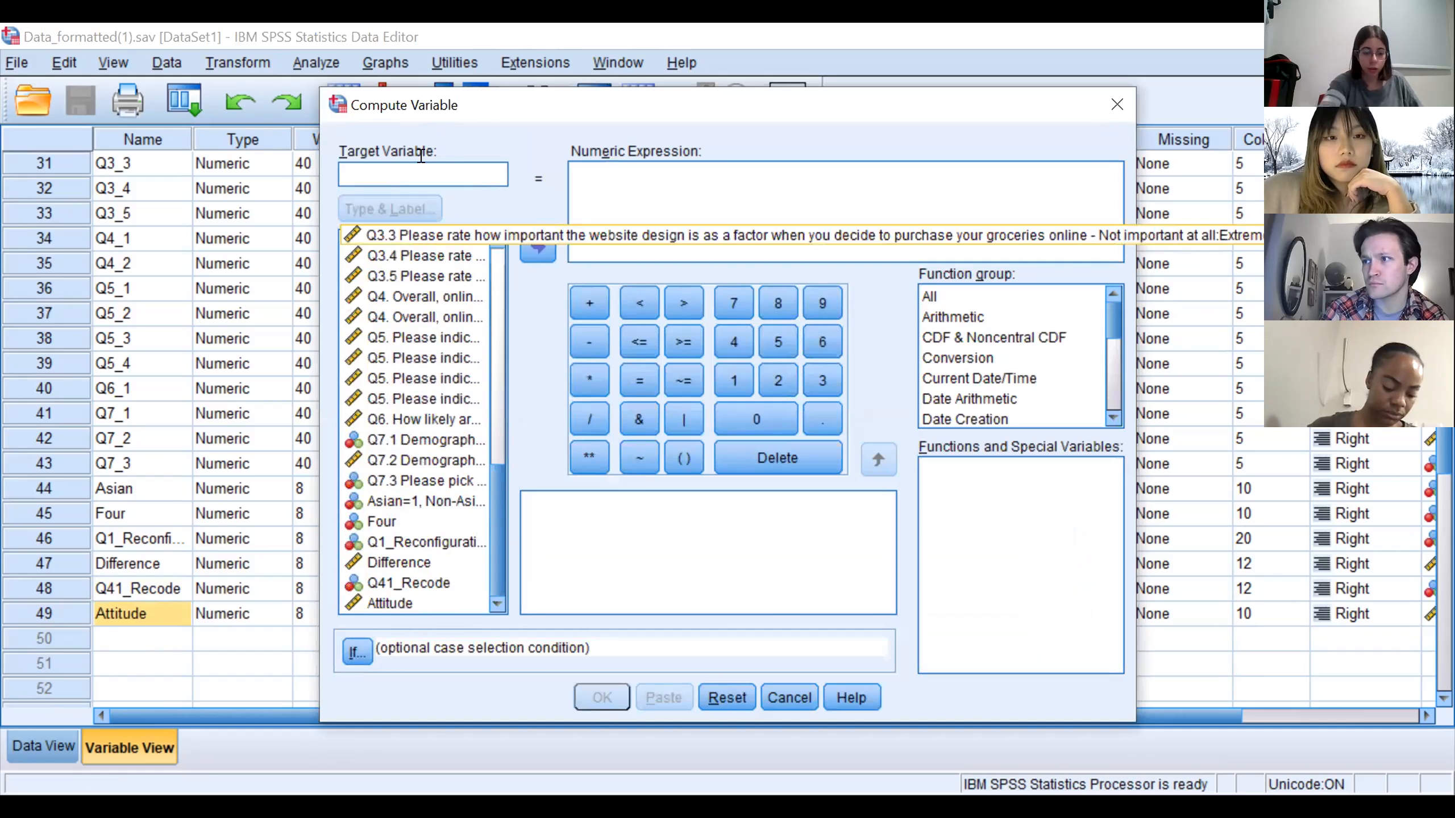
text(Ay)
text(ttitude)
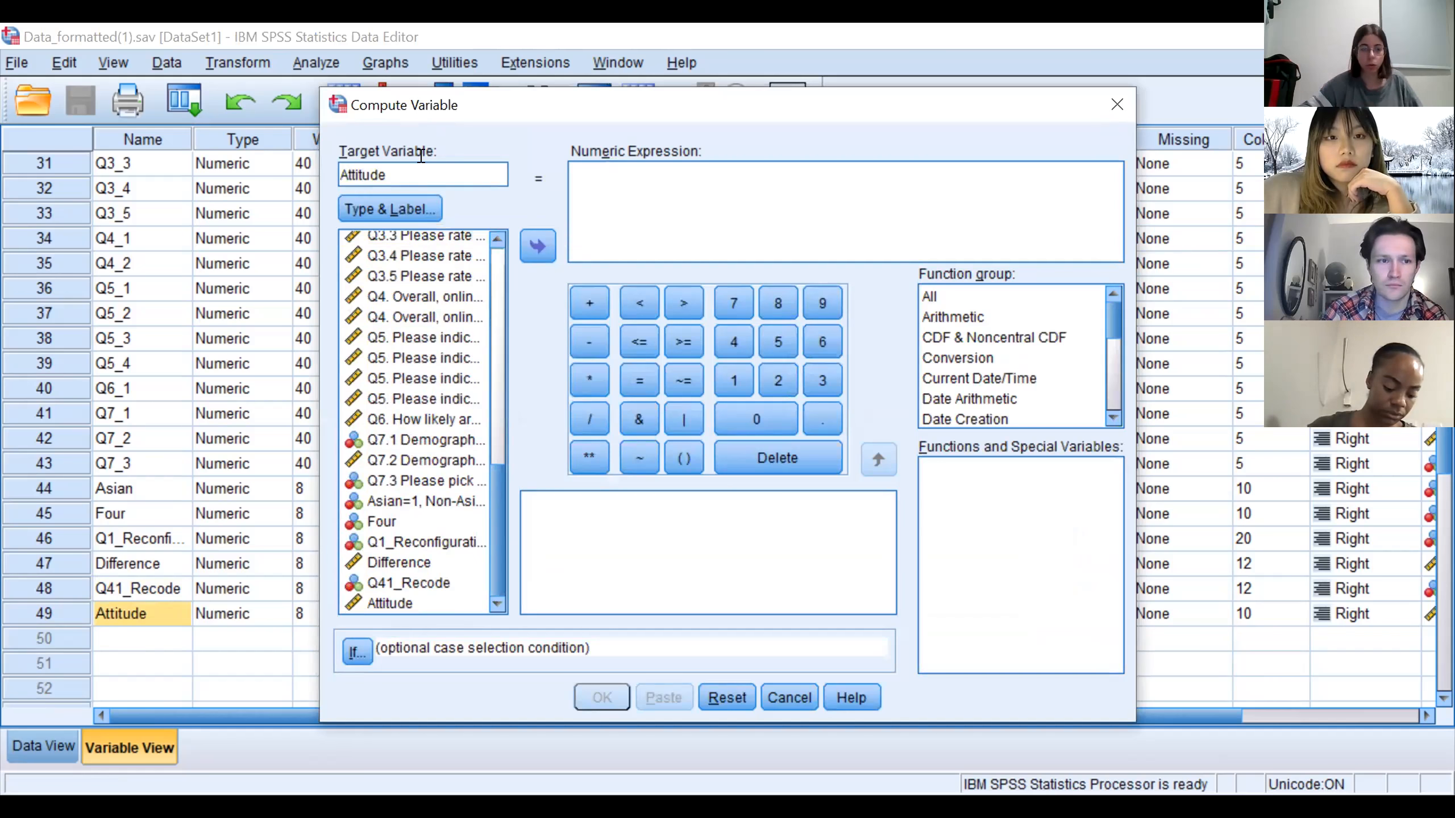
click(633, 185)
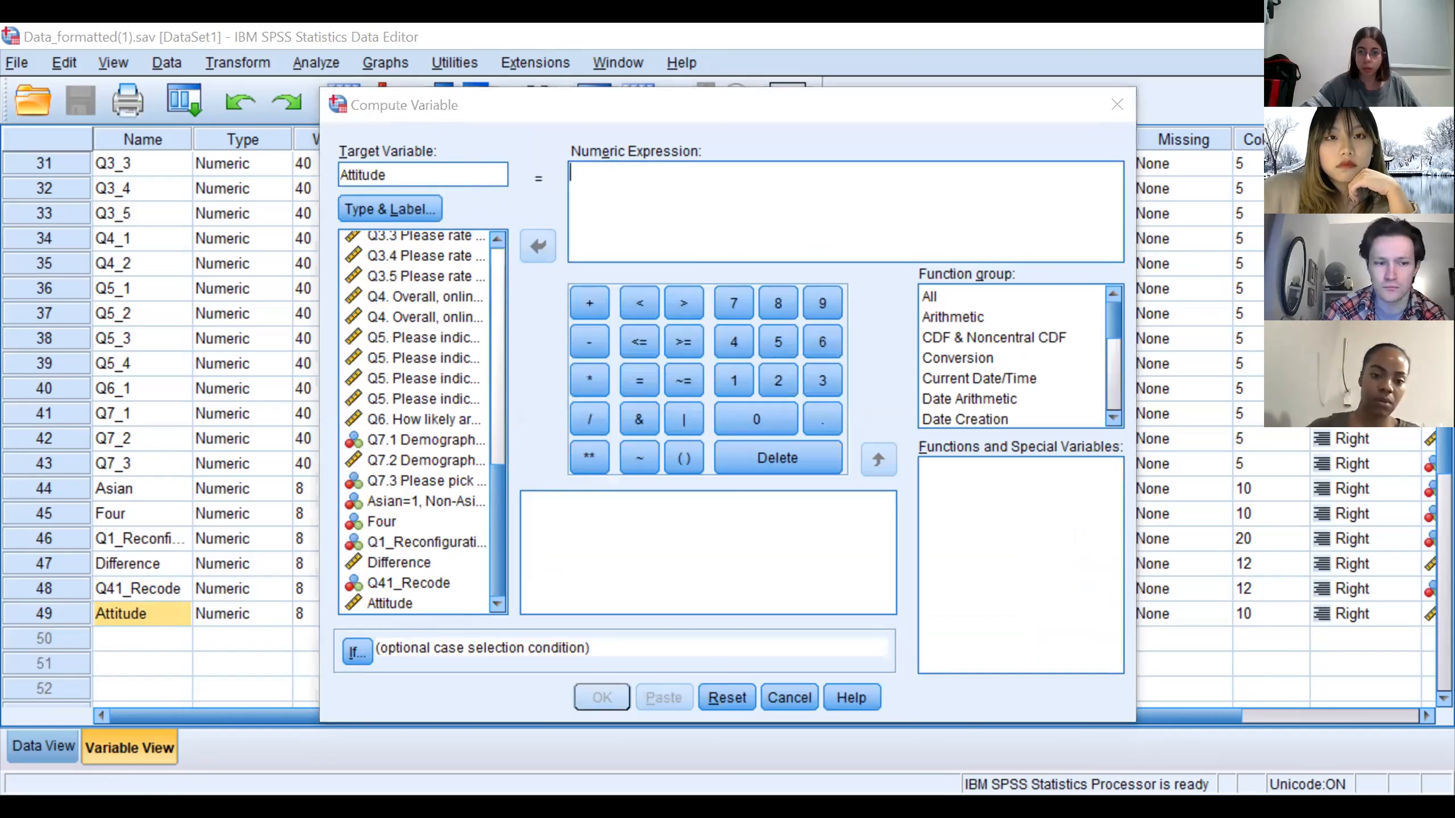
click(656, 178)
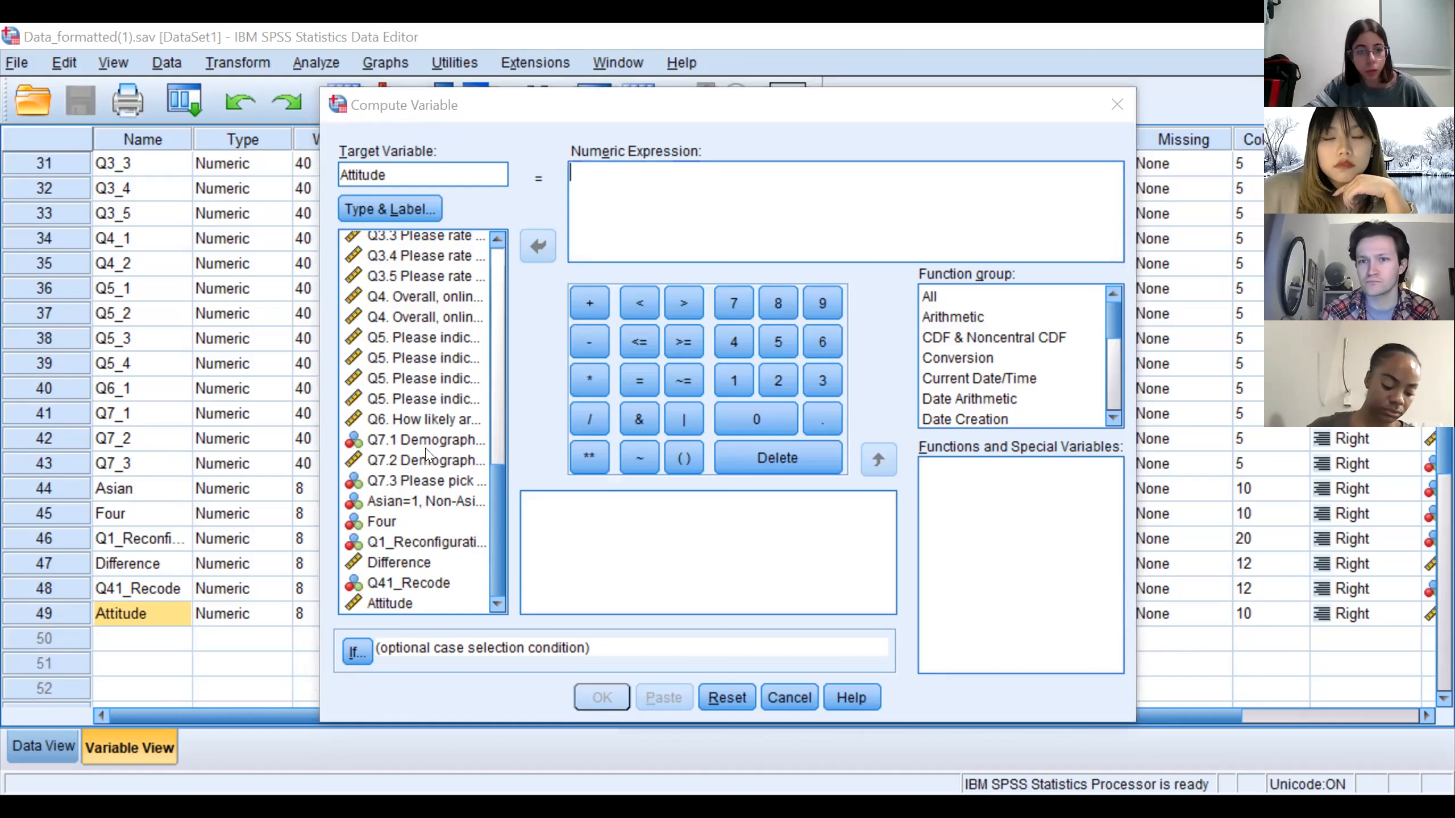
Build the numeric expression Q41_Recode + Q4_2 for the Attitude target variable
click(401, 296)
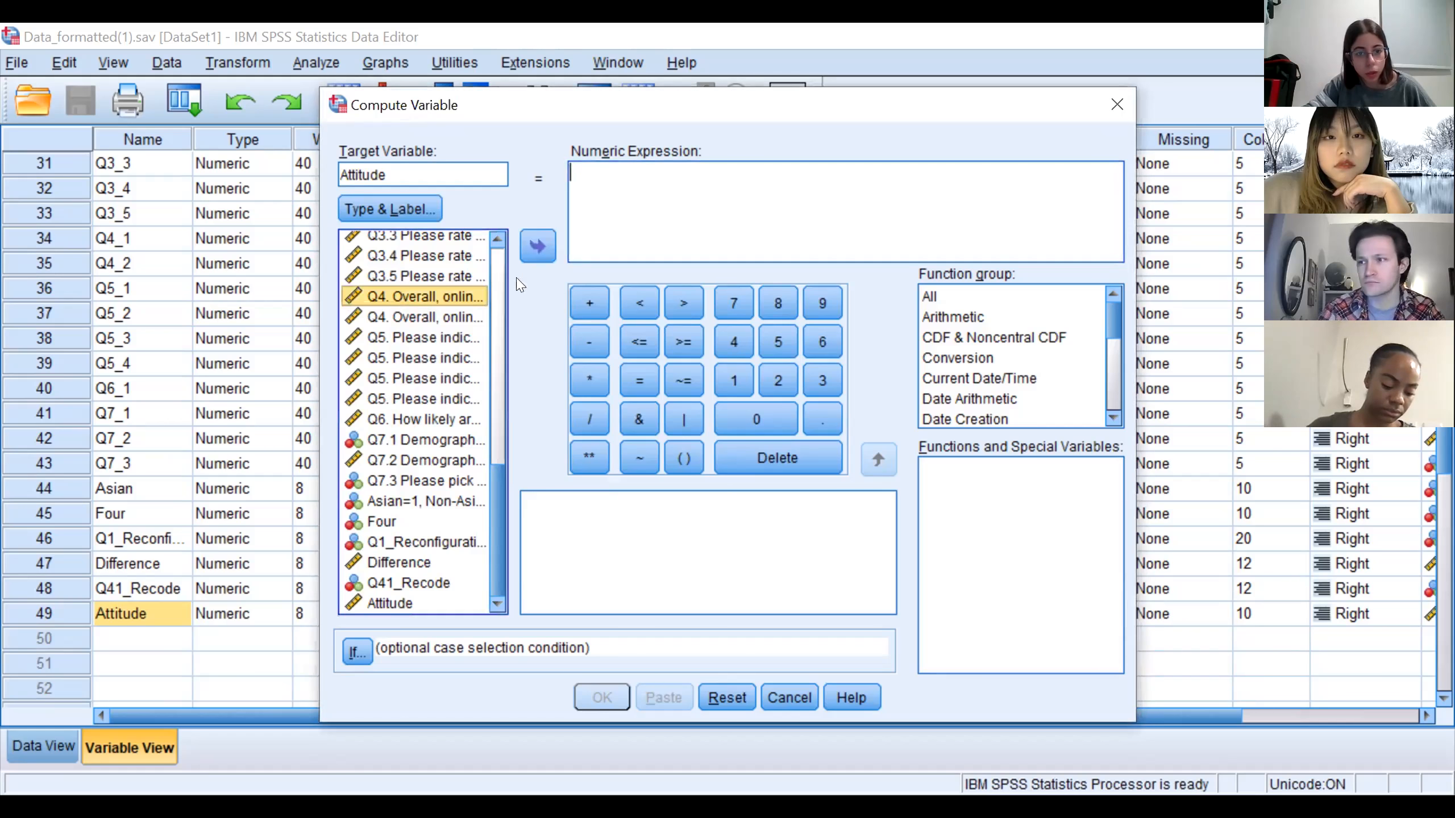
click(407, 583)
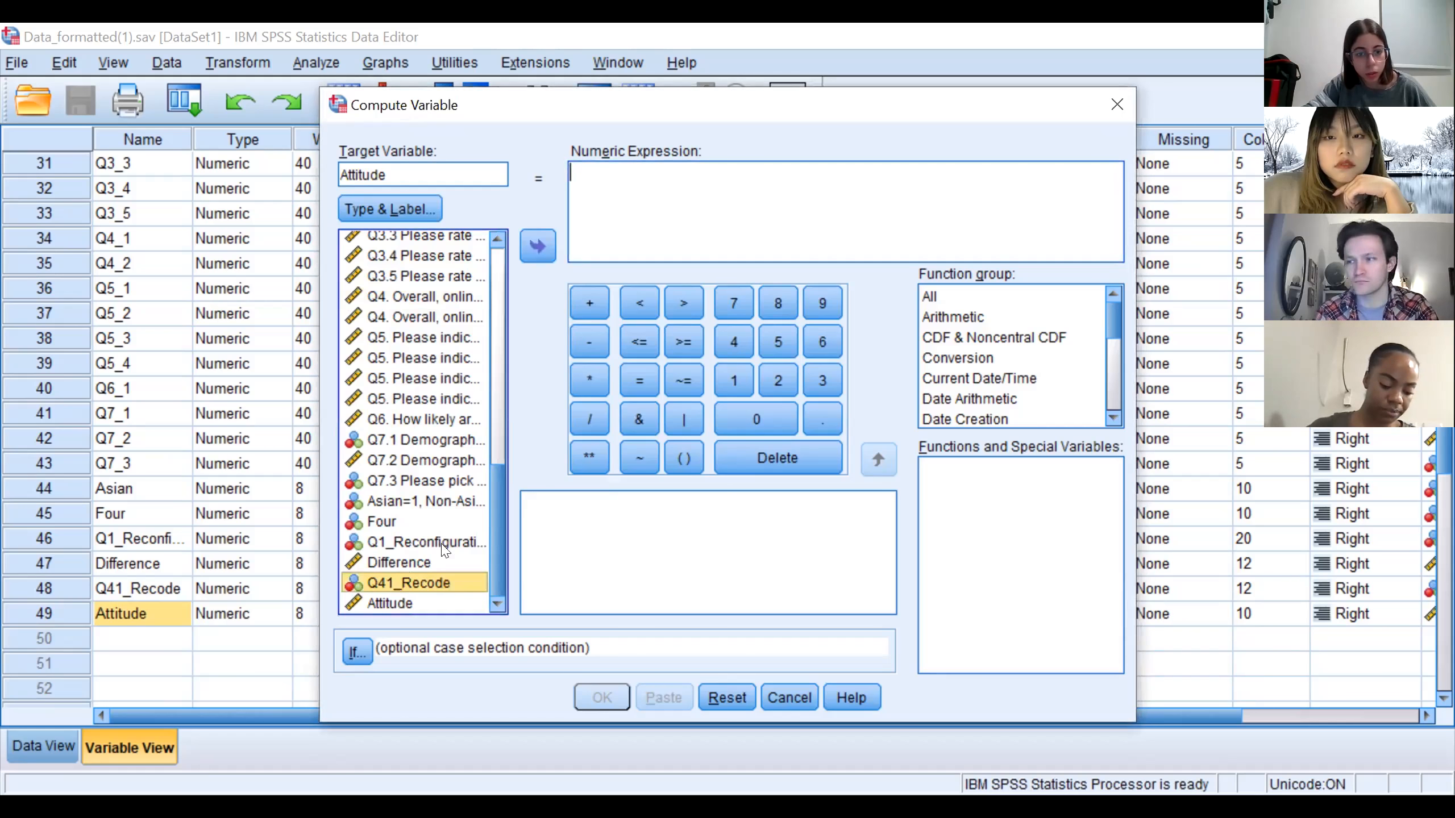
click(537, 246)
click(589, 302)
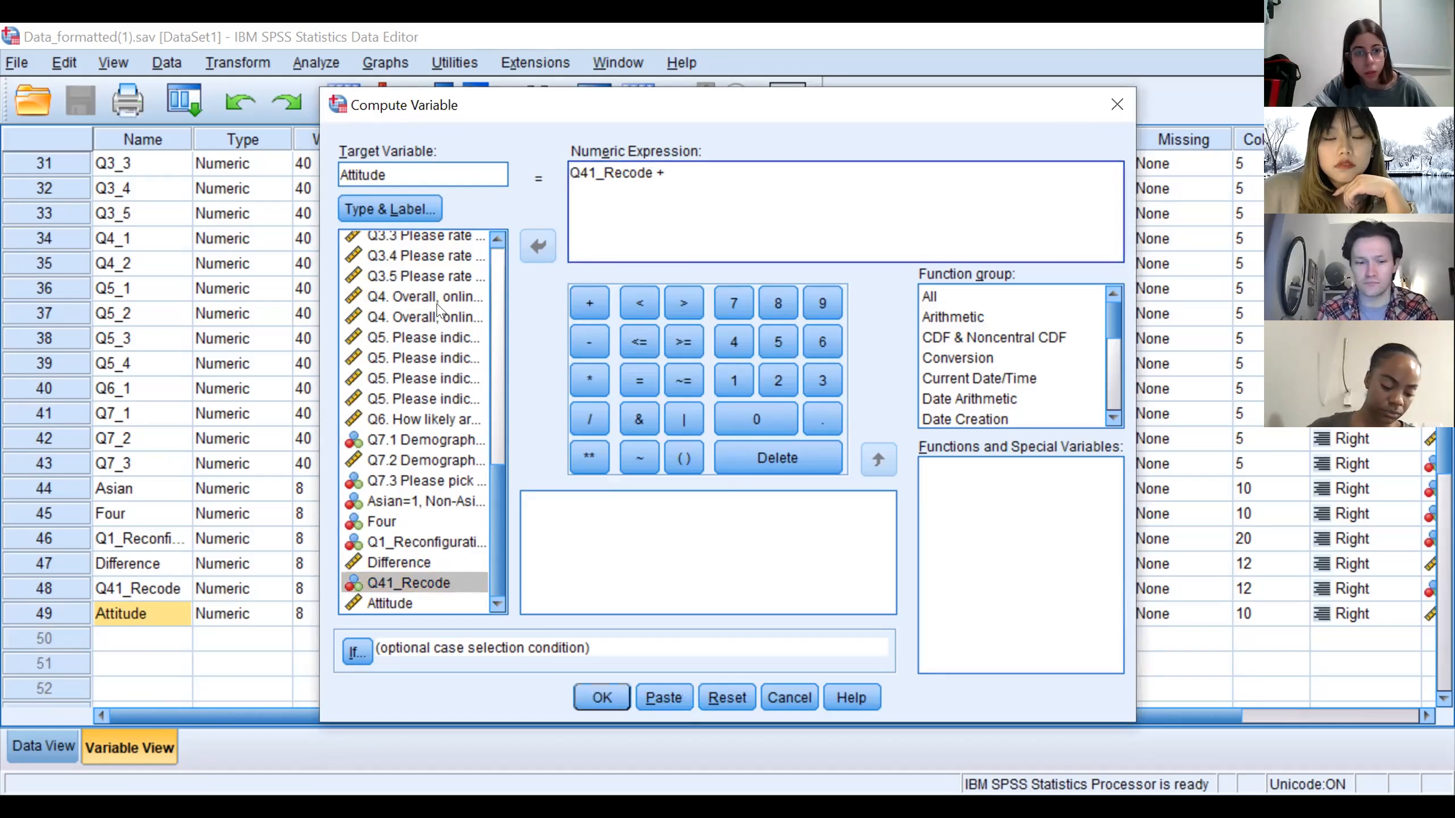
click(419, 317)
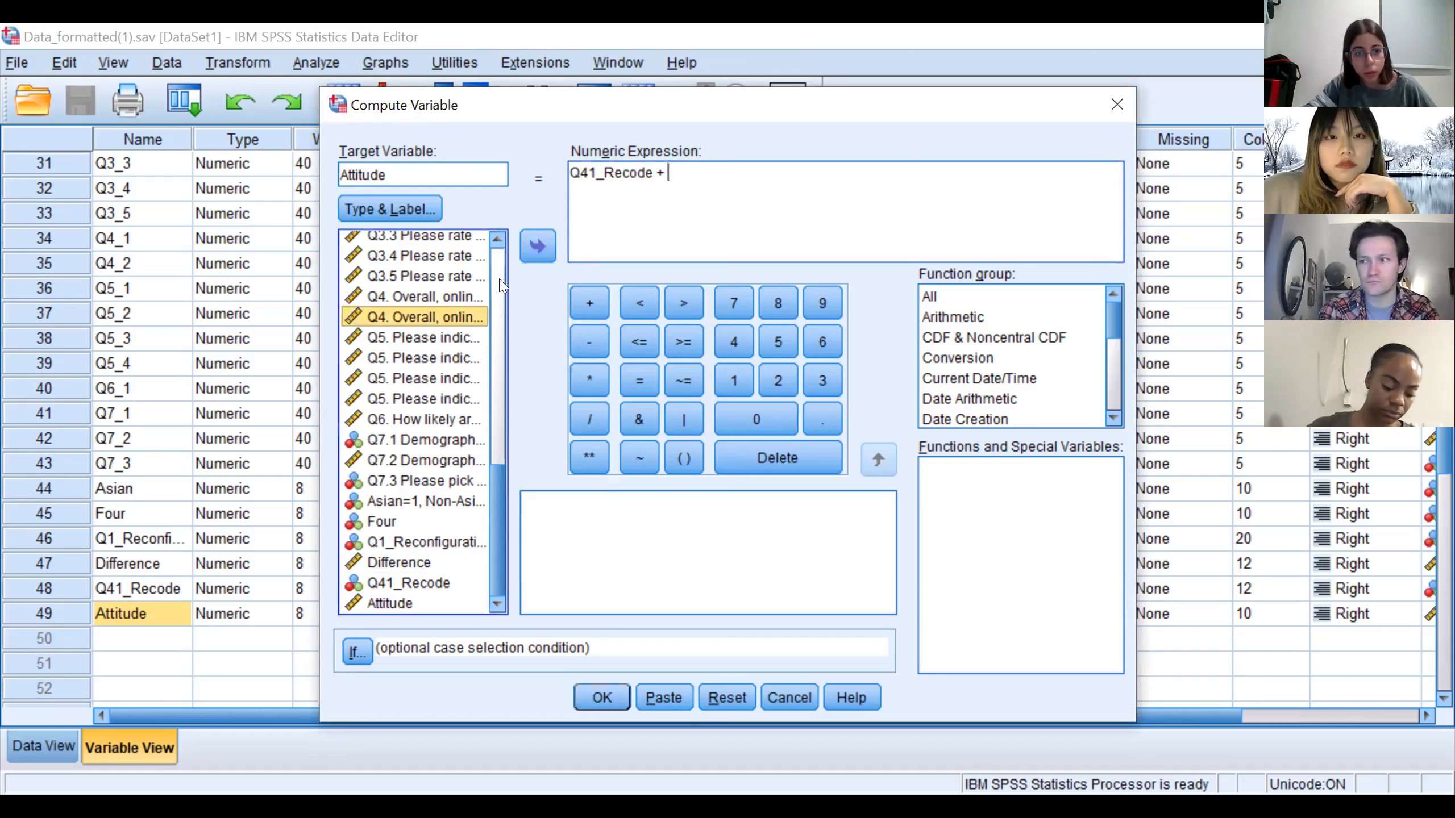
click(537, 247)
Enclose the sum in parentheses and divide it by 2, giving (Q41_Recode + Q4_2) / 2, and cancel the computation
click(571, 172)
text(()
click(731, 170)
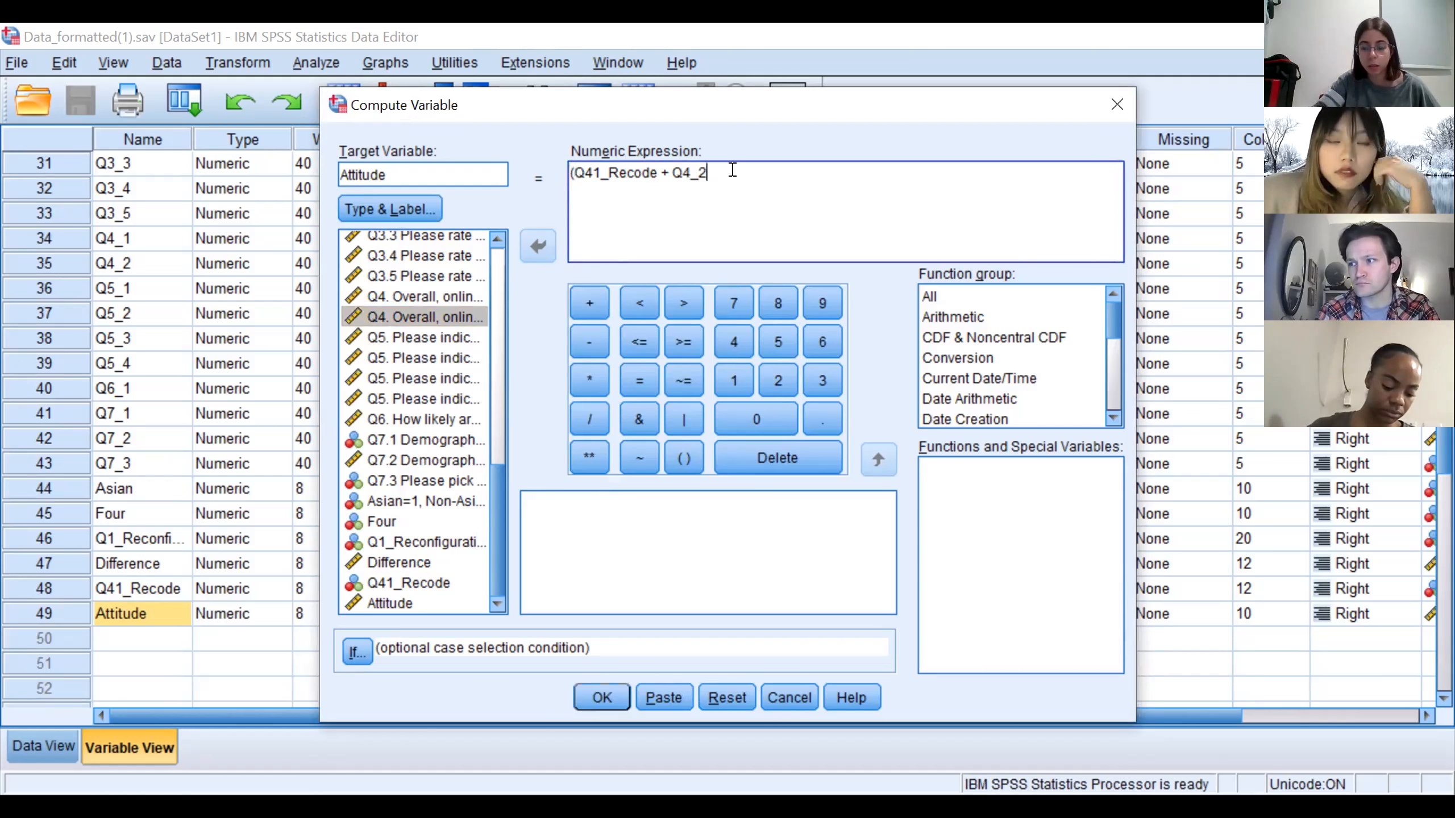
text())
click(586, 421)
click(780, 379)
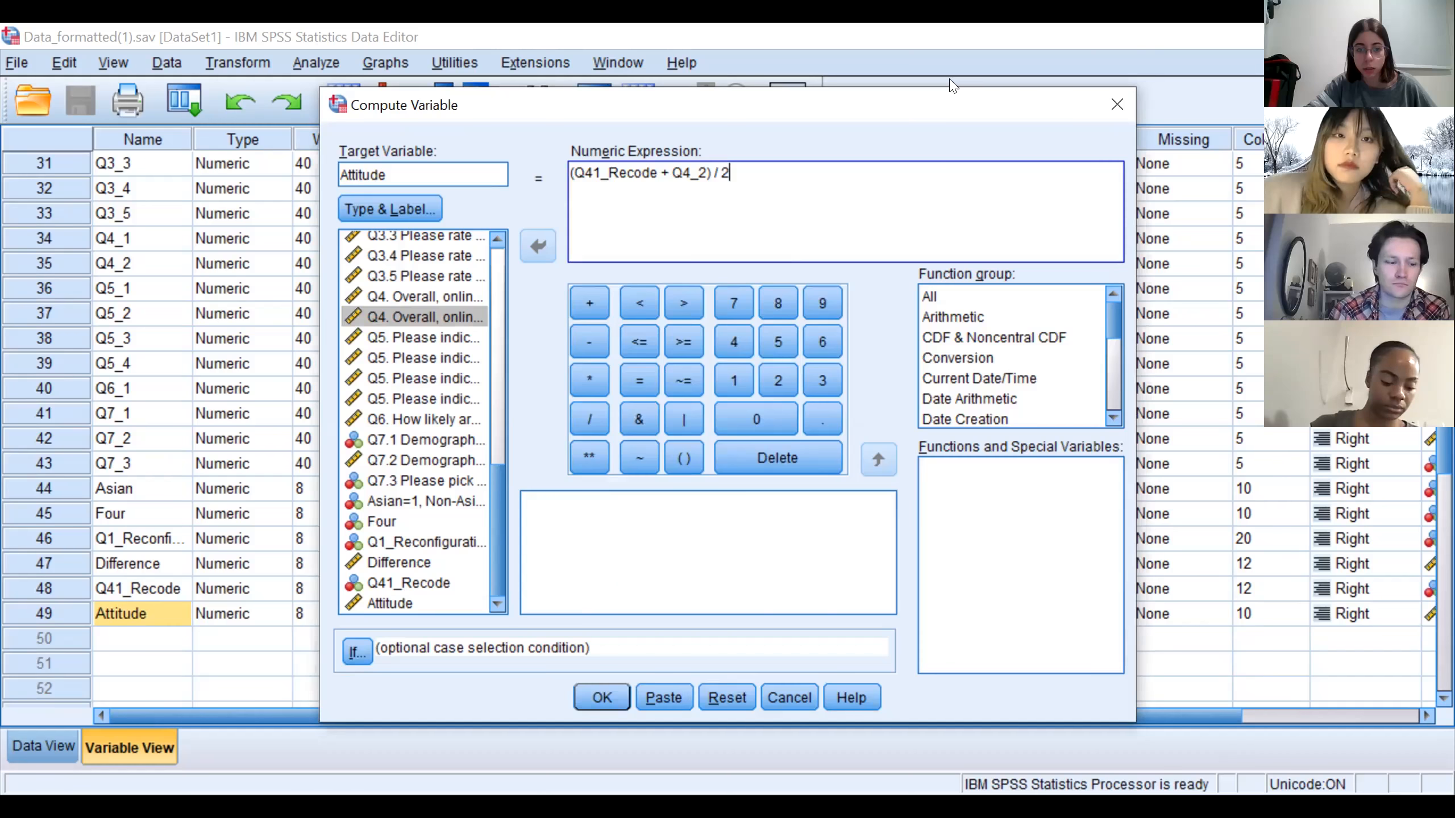
drag(951, 102, 955, 38)
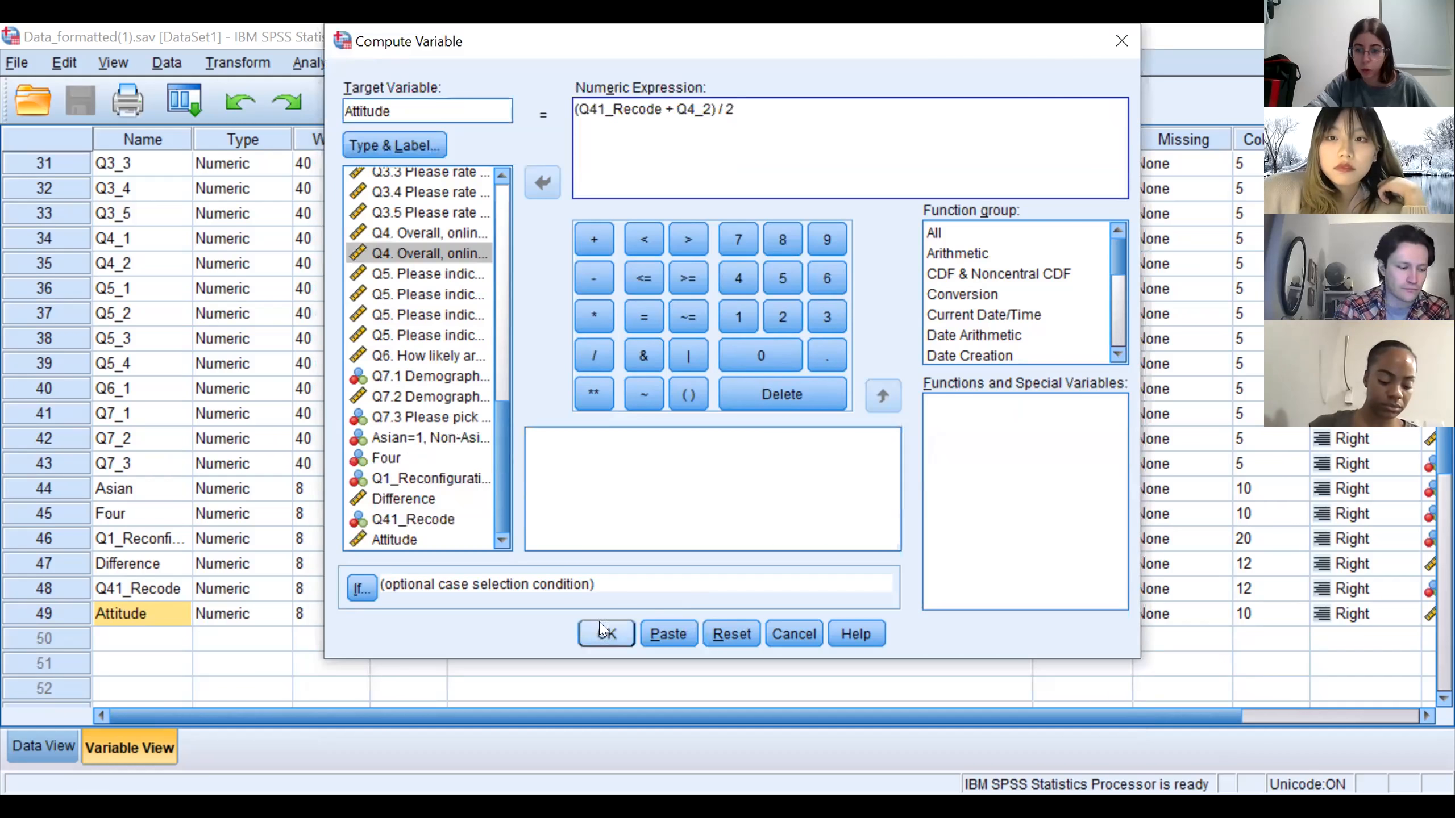
click(774, 618)
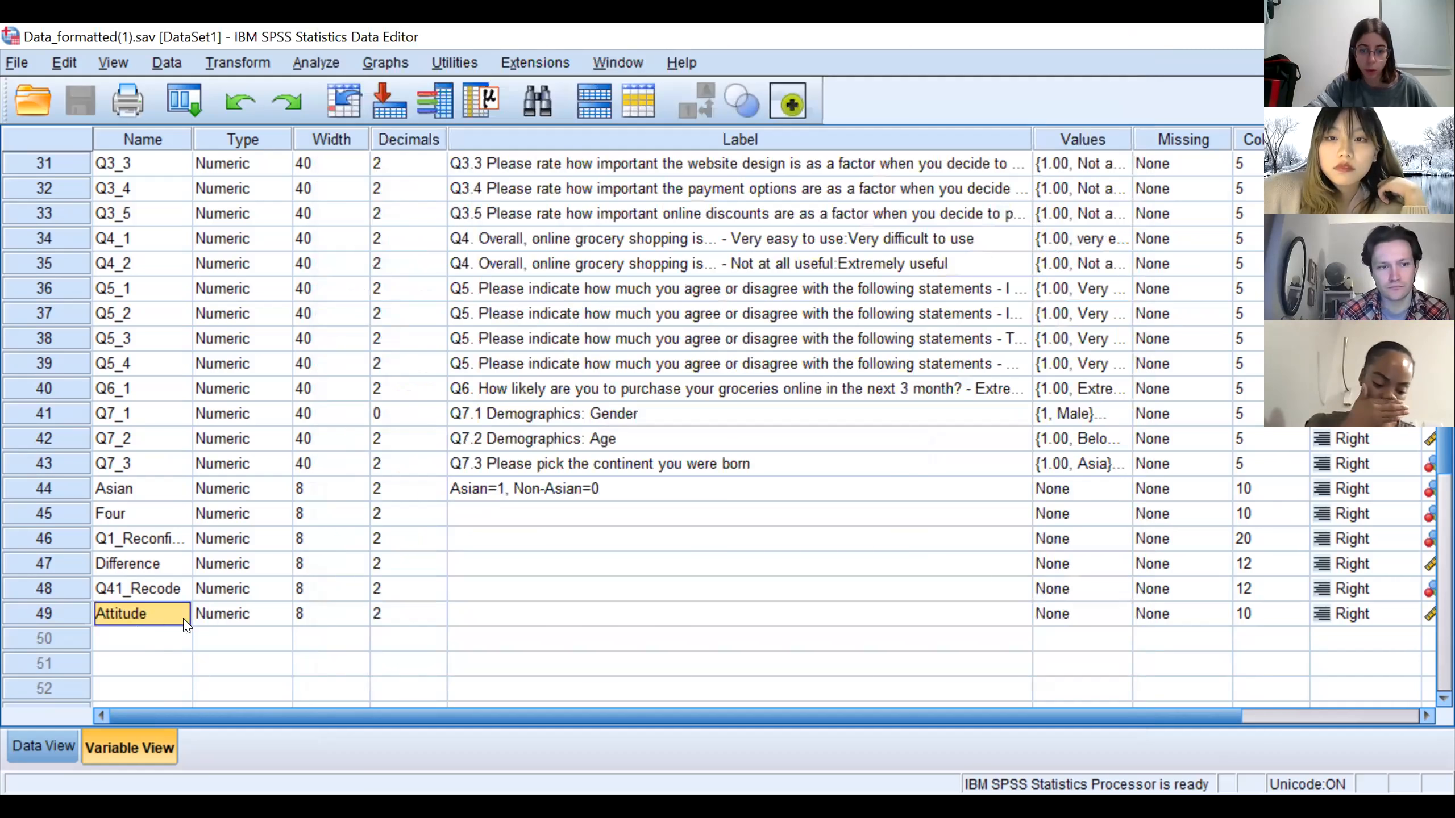
click(235, 619)
click(156, 616)
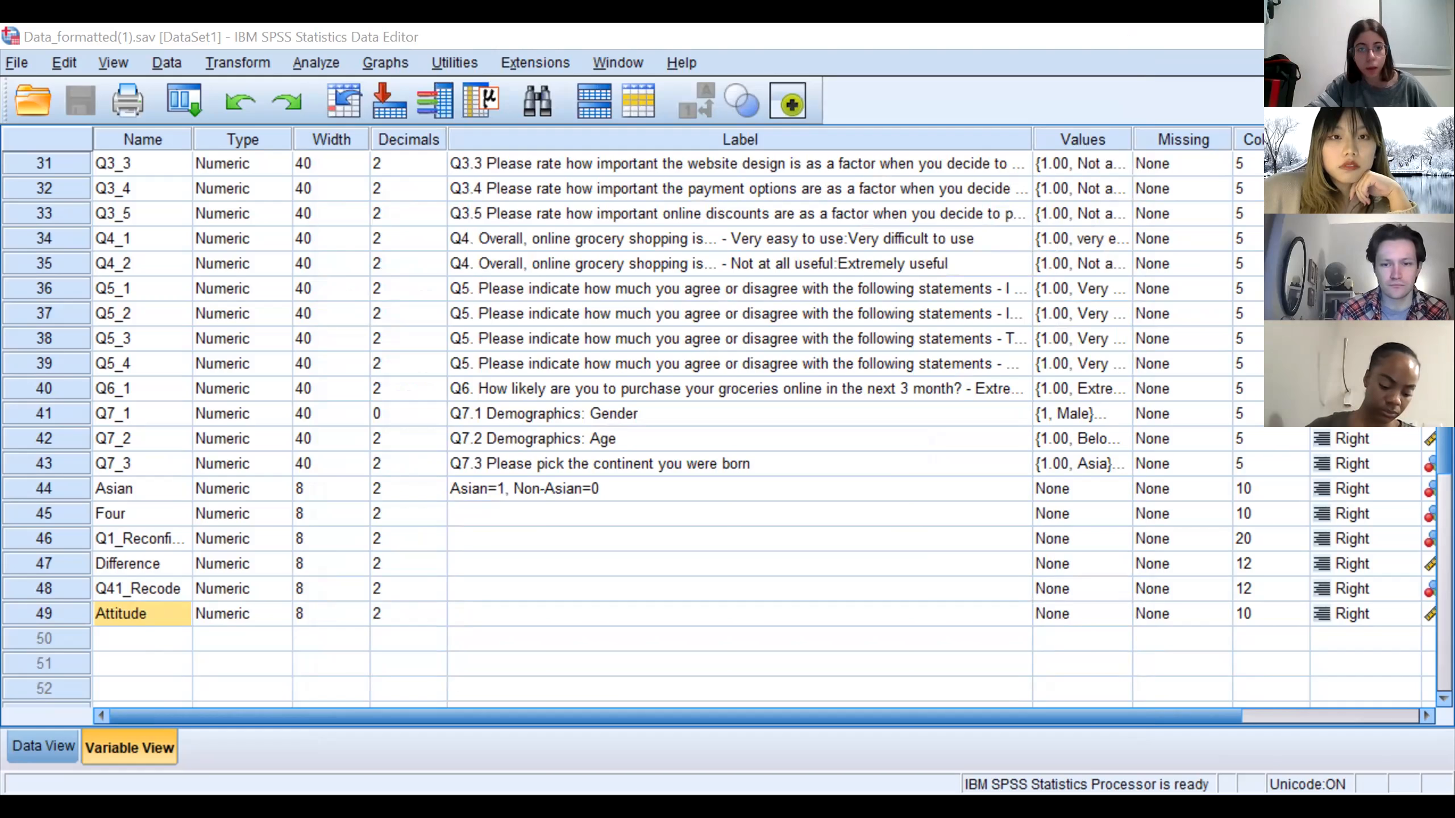
Set up an Independent-Samples T Test with Attitude as the test variable
click(315, 63)
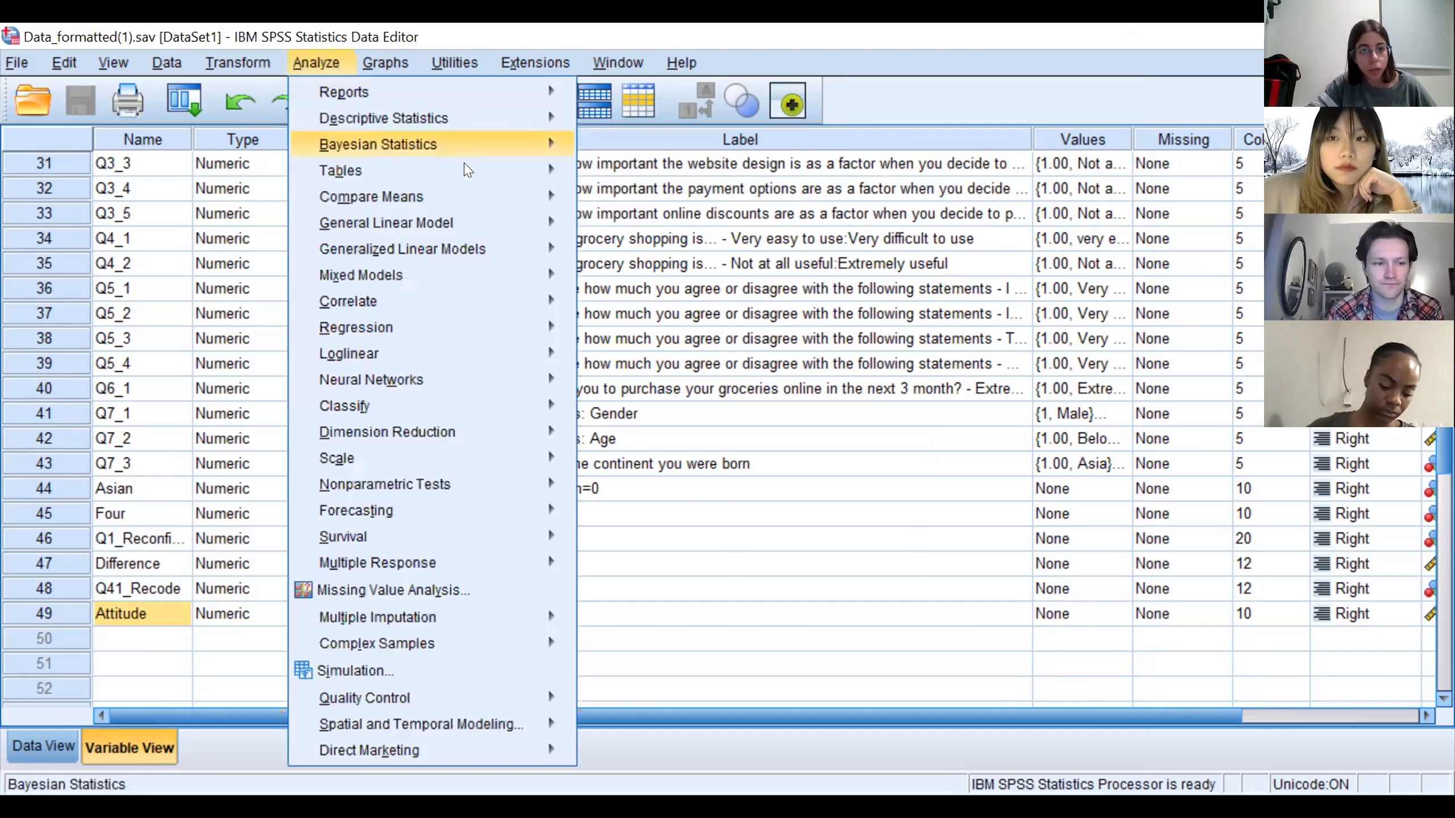
mouse_move(500, 201)
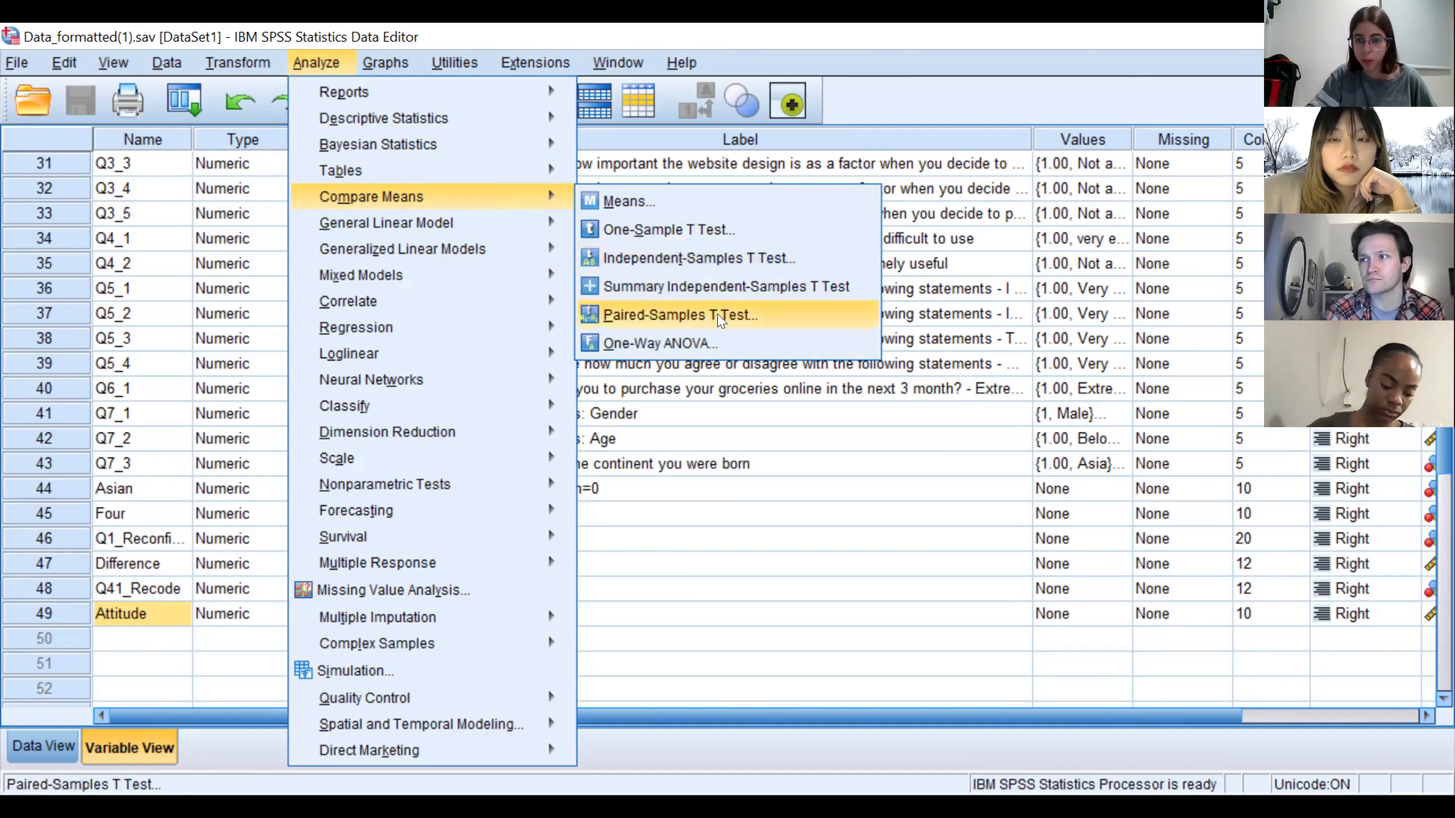
click(699, 257)
scroll(612, 383, down, 12)
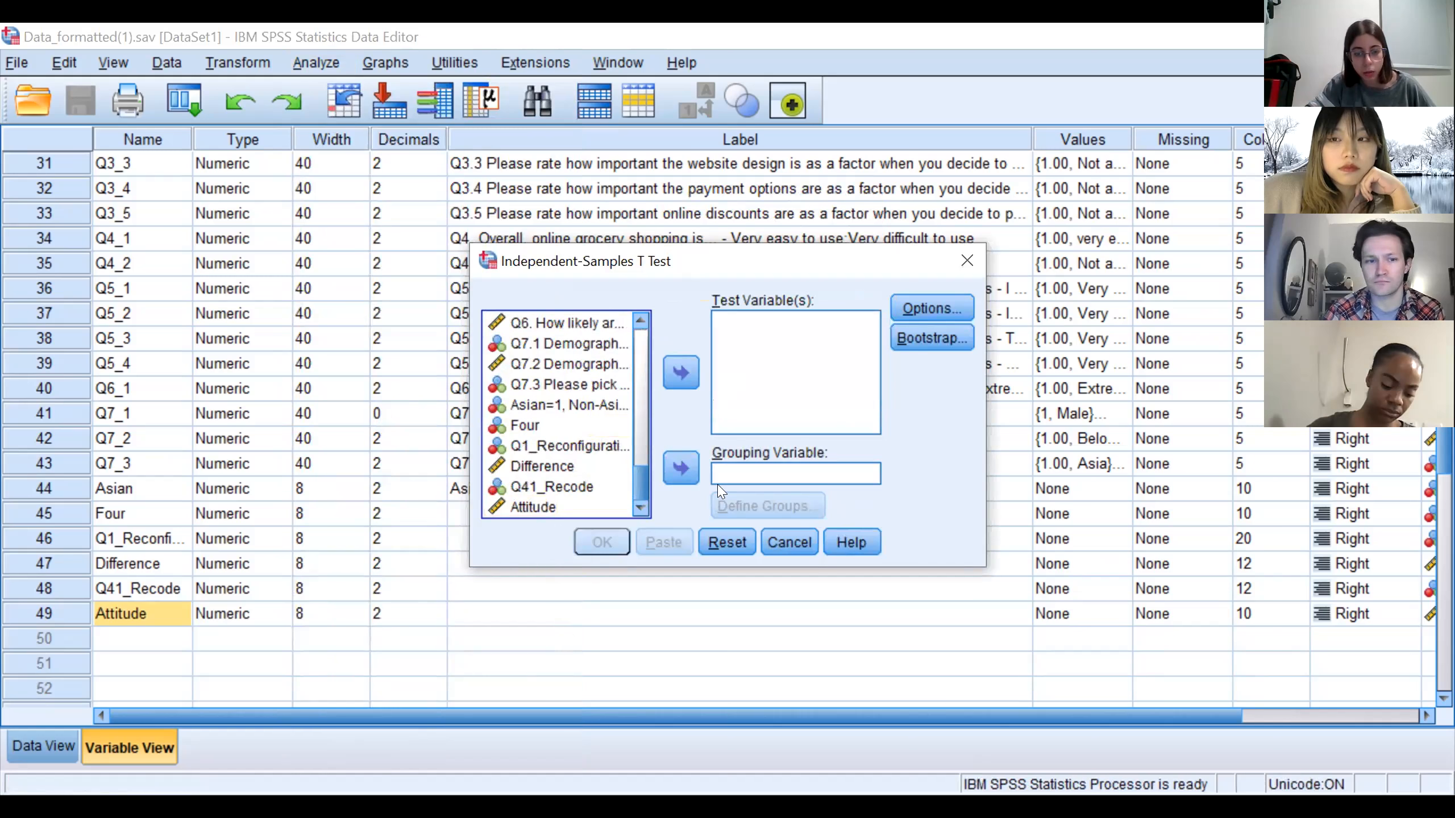
key(alt+Tab)
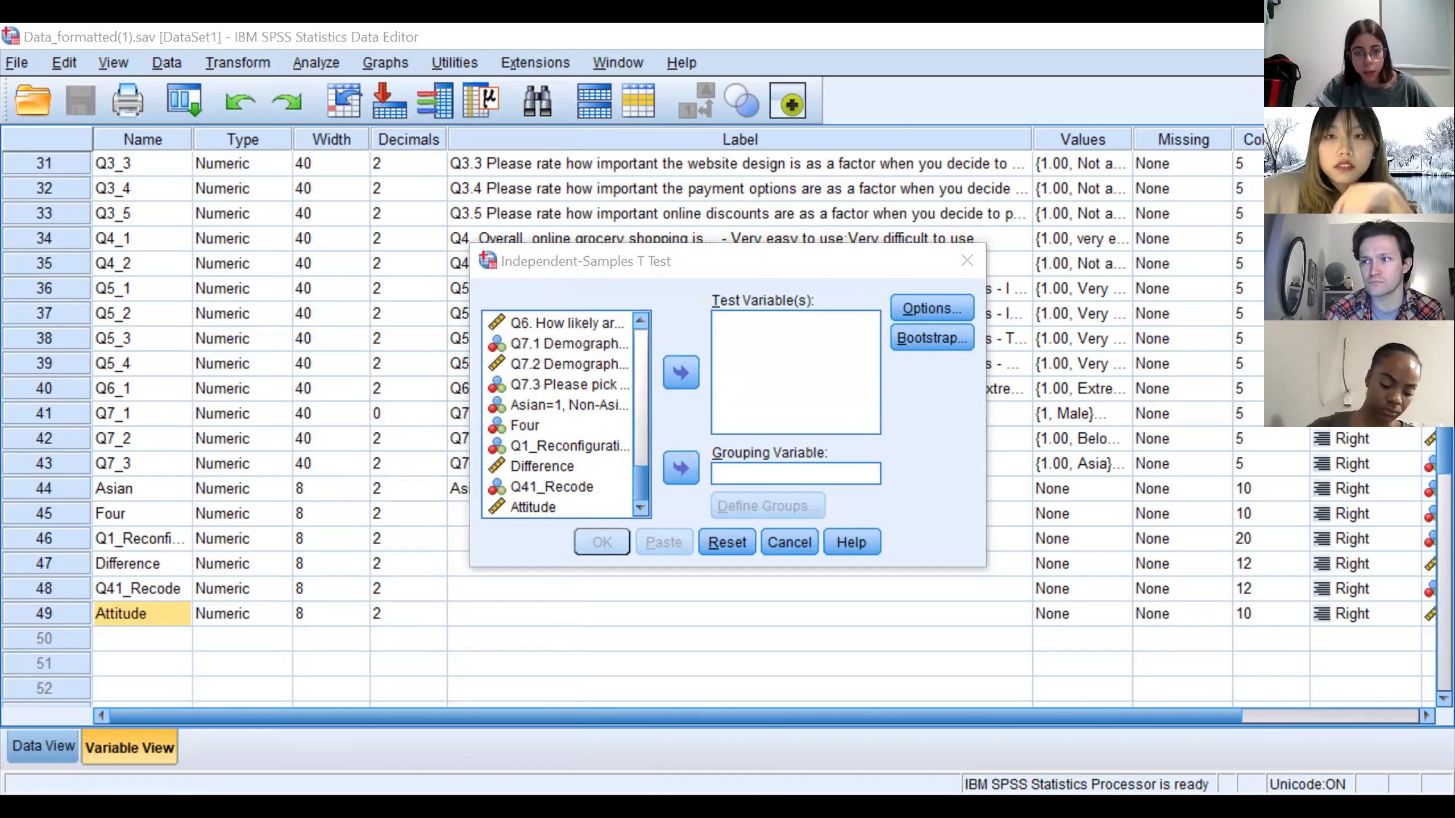
click(532, 506)
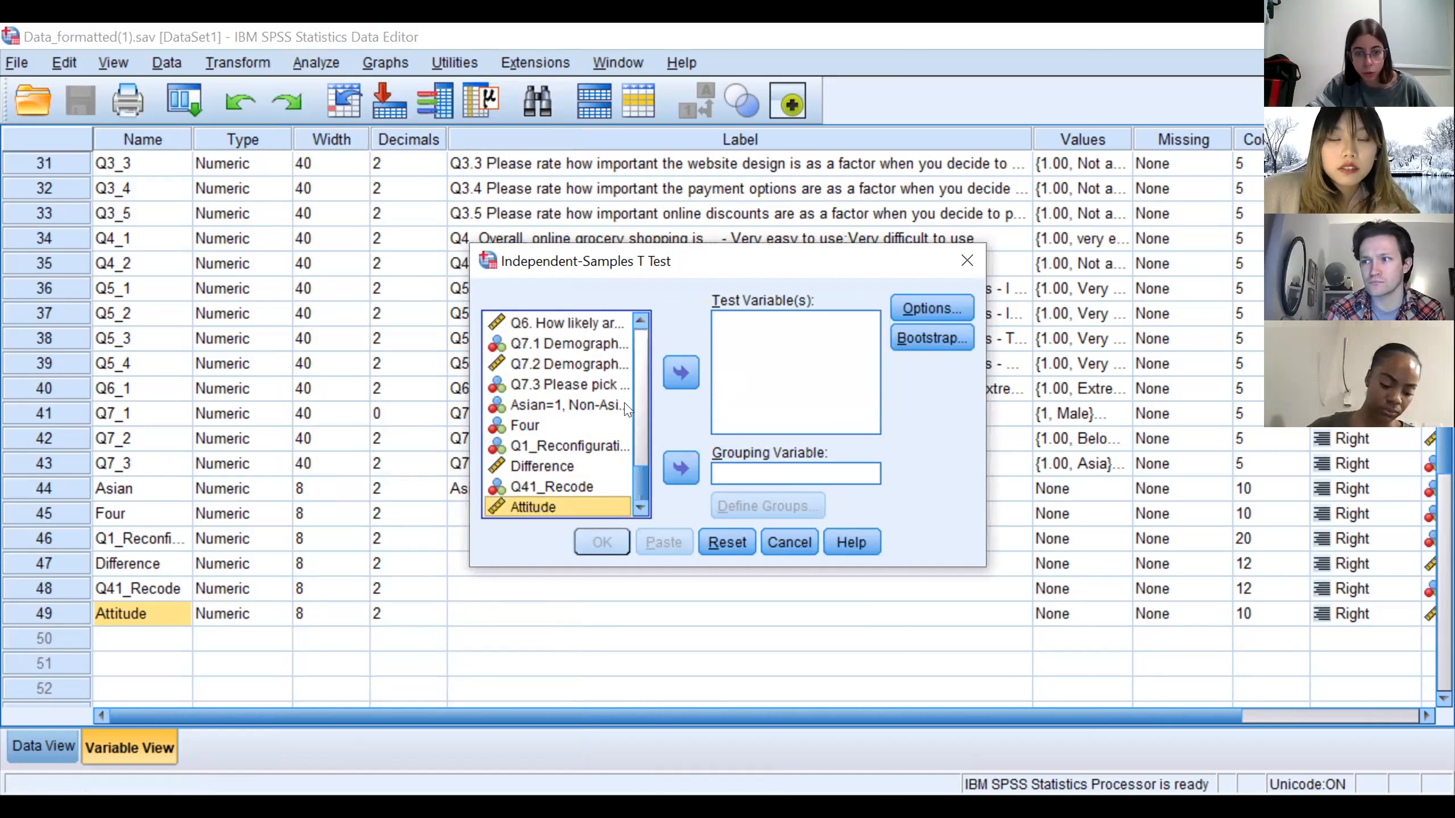
click(687, 374)
Assign the Q7.1 Demographics: Gender variable (Q7_1) as the grouping variable of the t-test
click(767, 480)
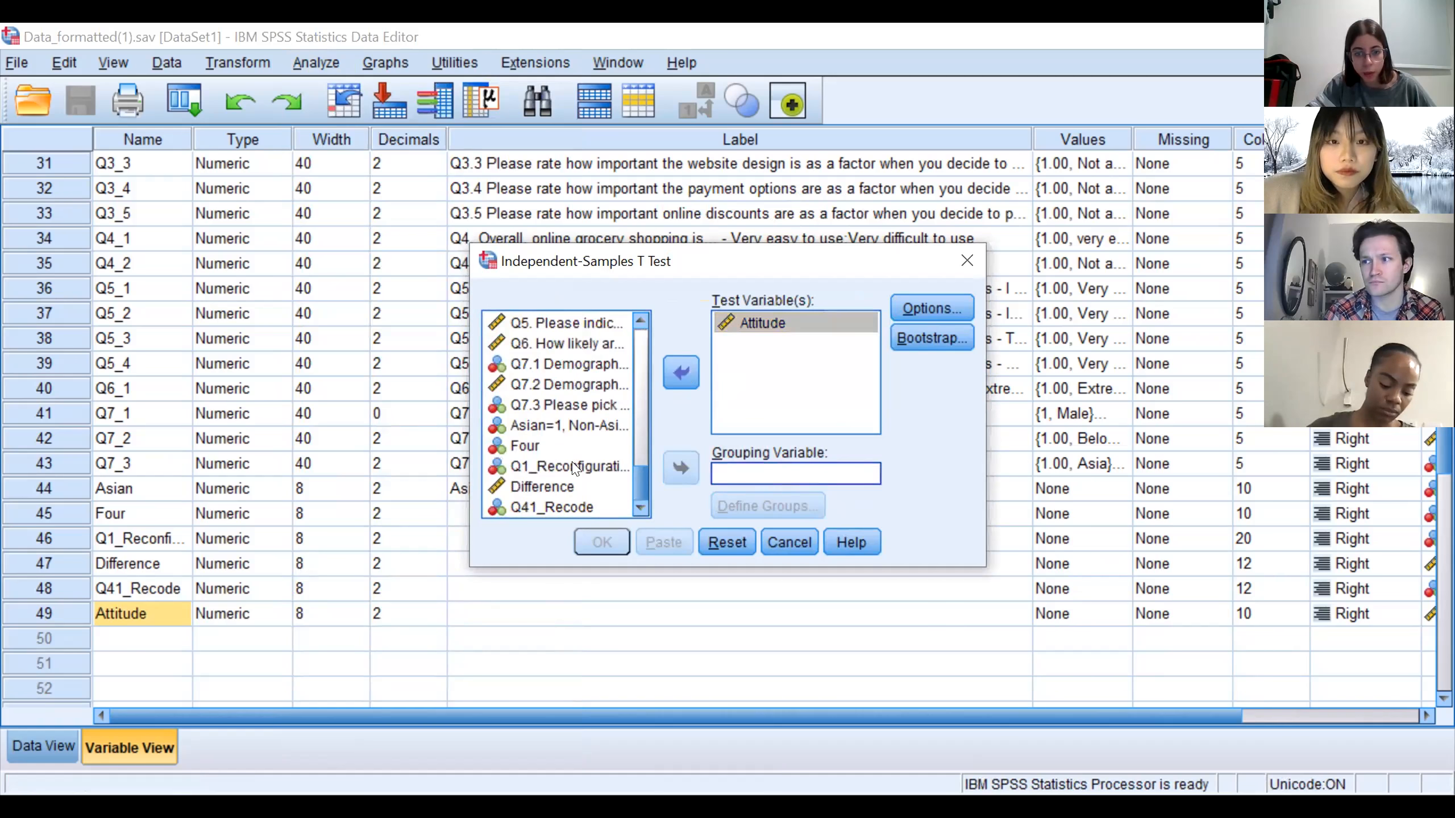
click(552, 506)
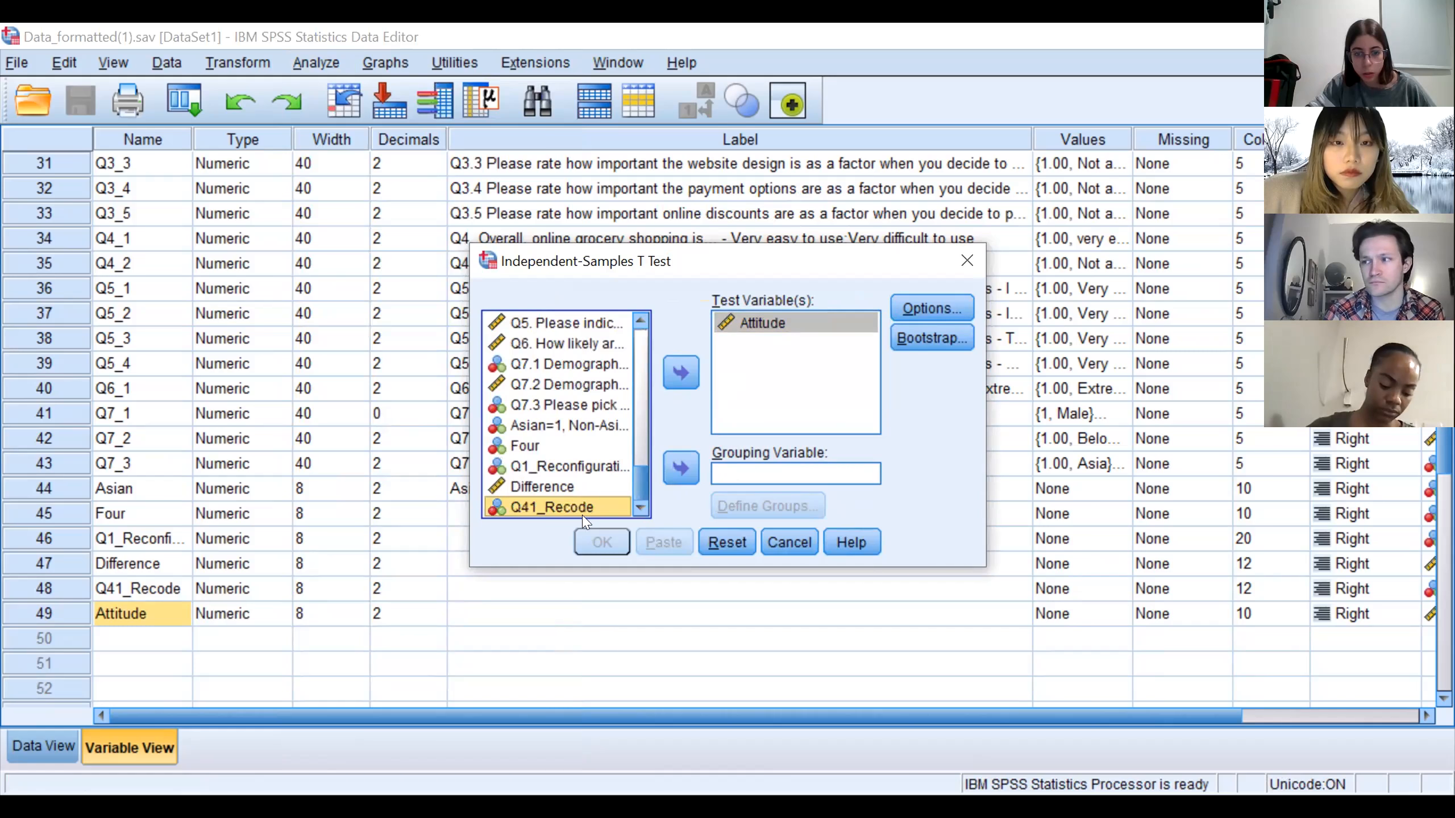
scroll(553, 458, up, 2)
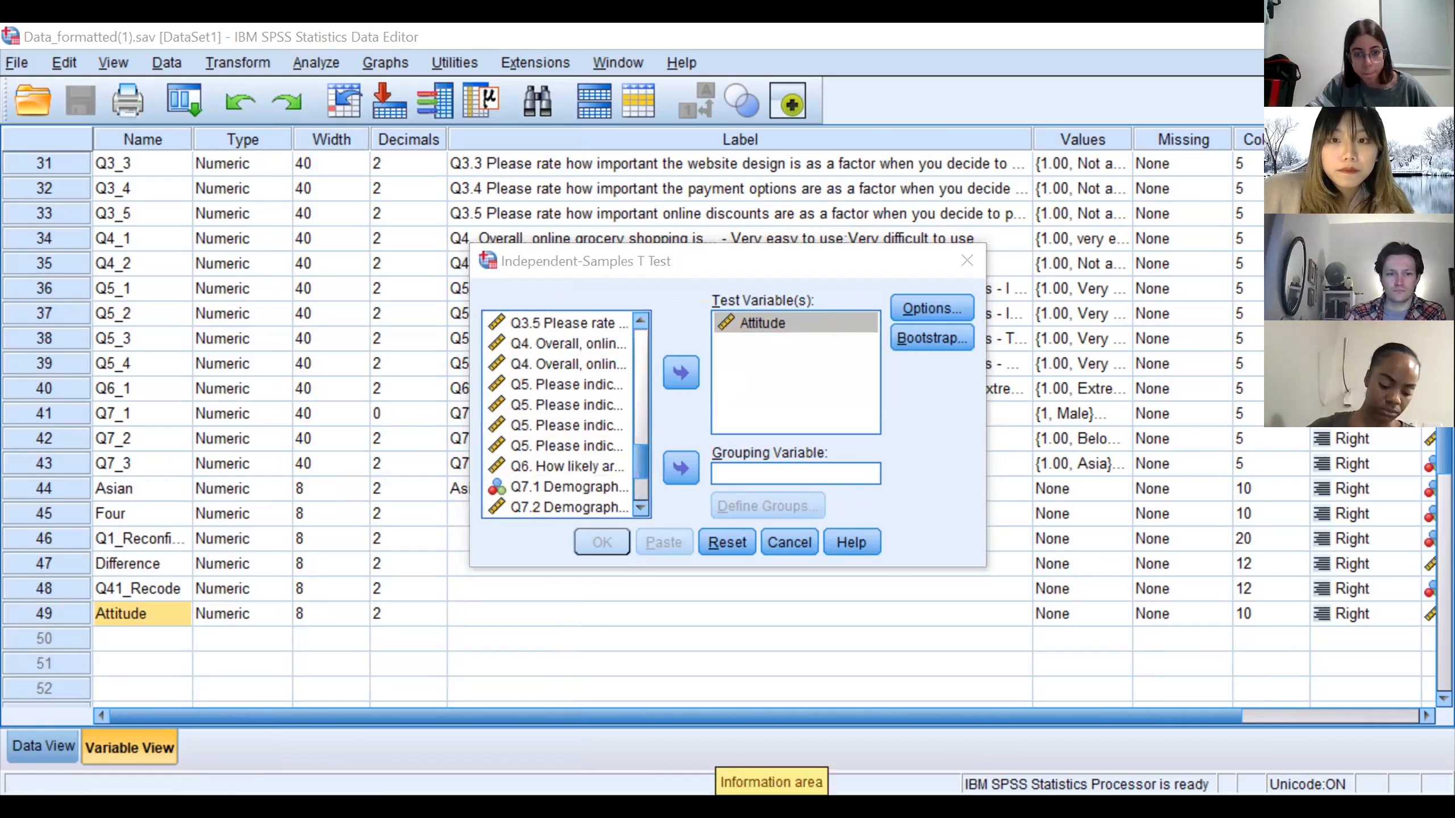
click(585, 503)
scroll(586, 504, down, 3)
click(585, 507)
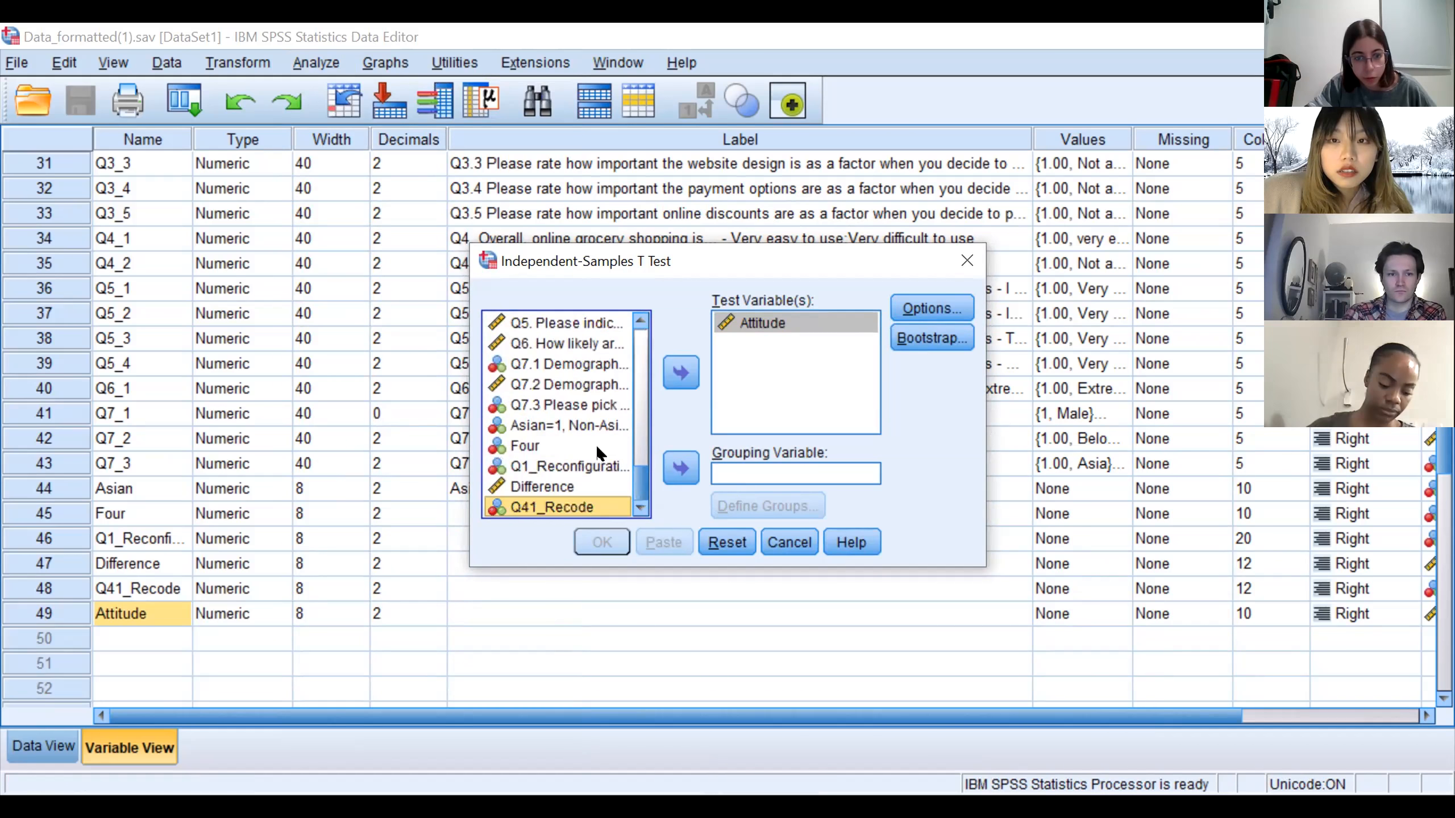
click(538, 364)
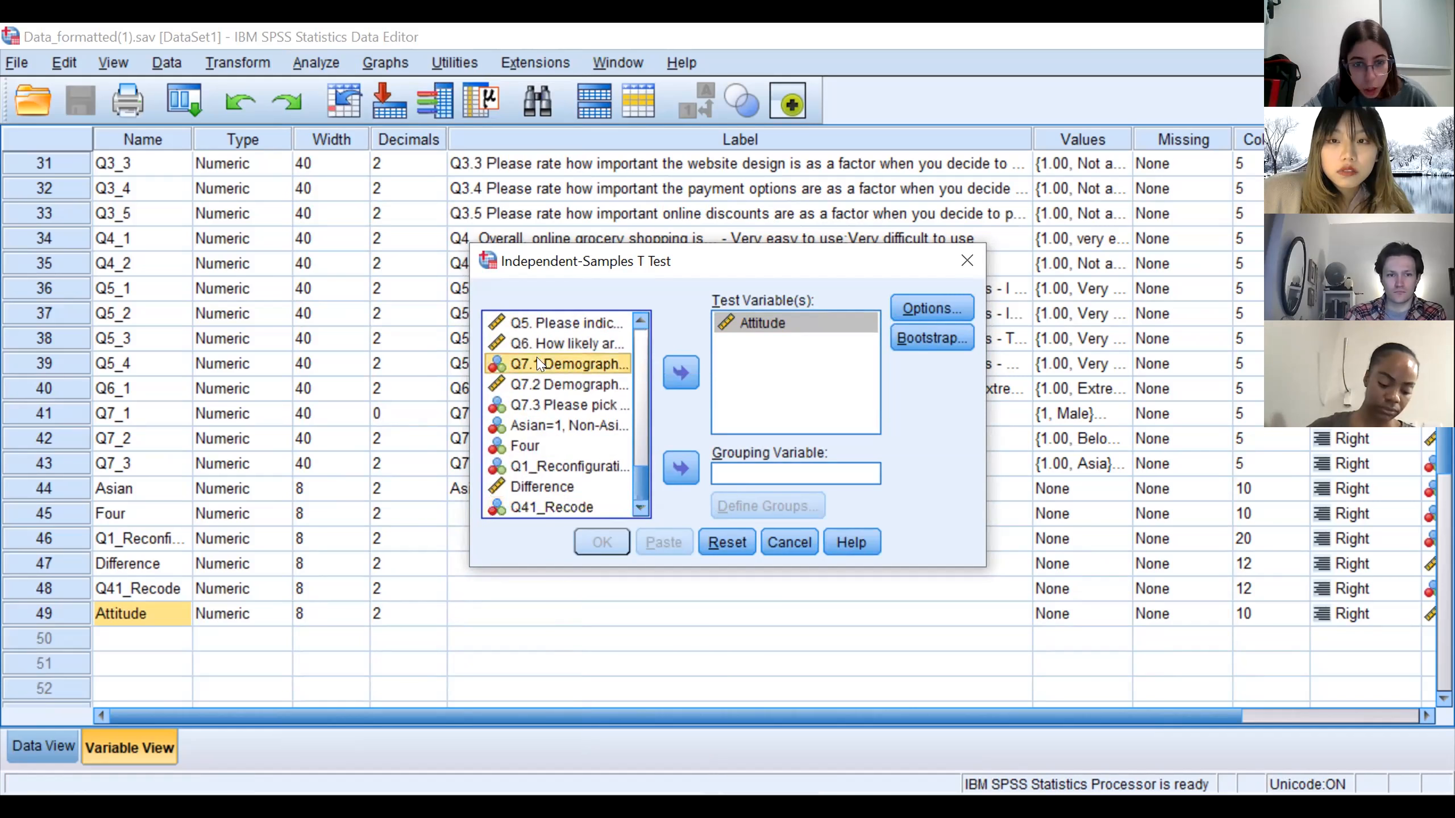
click(680, 469)
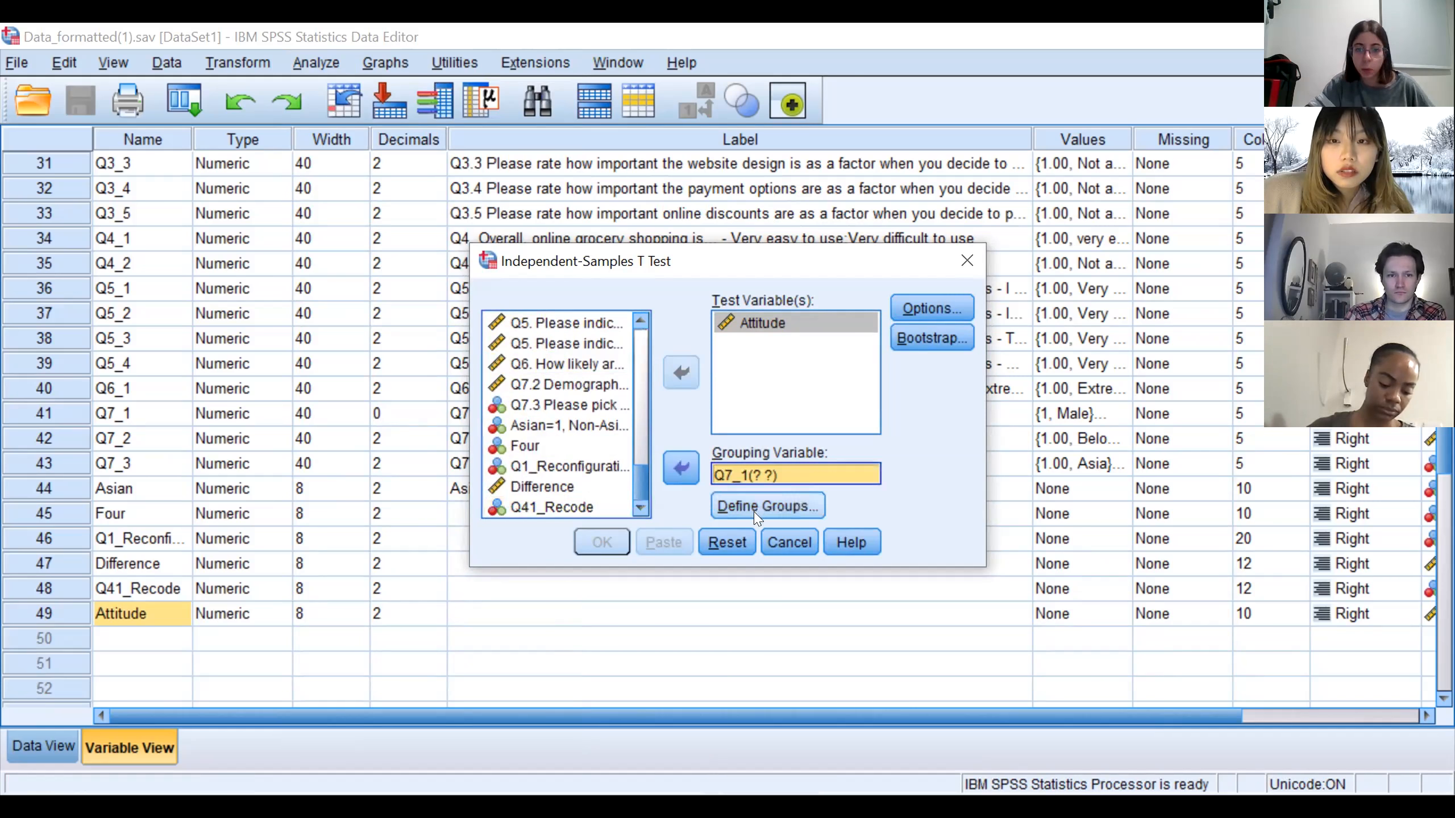
Define the Q7_1 groups with the specified values 1 for Group 1 and 2 for Group 2
click(760, 507)
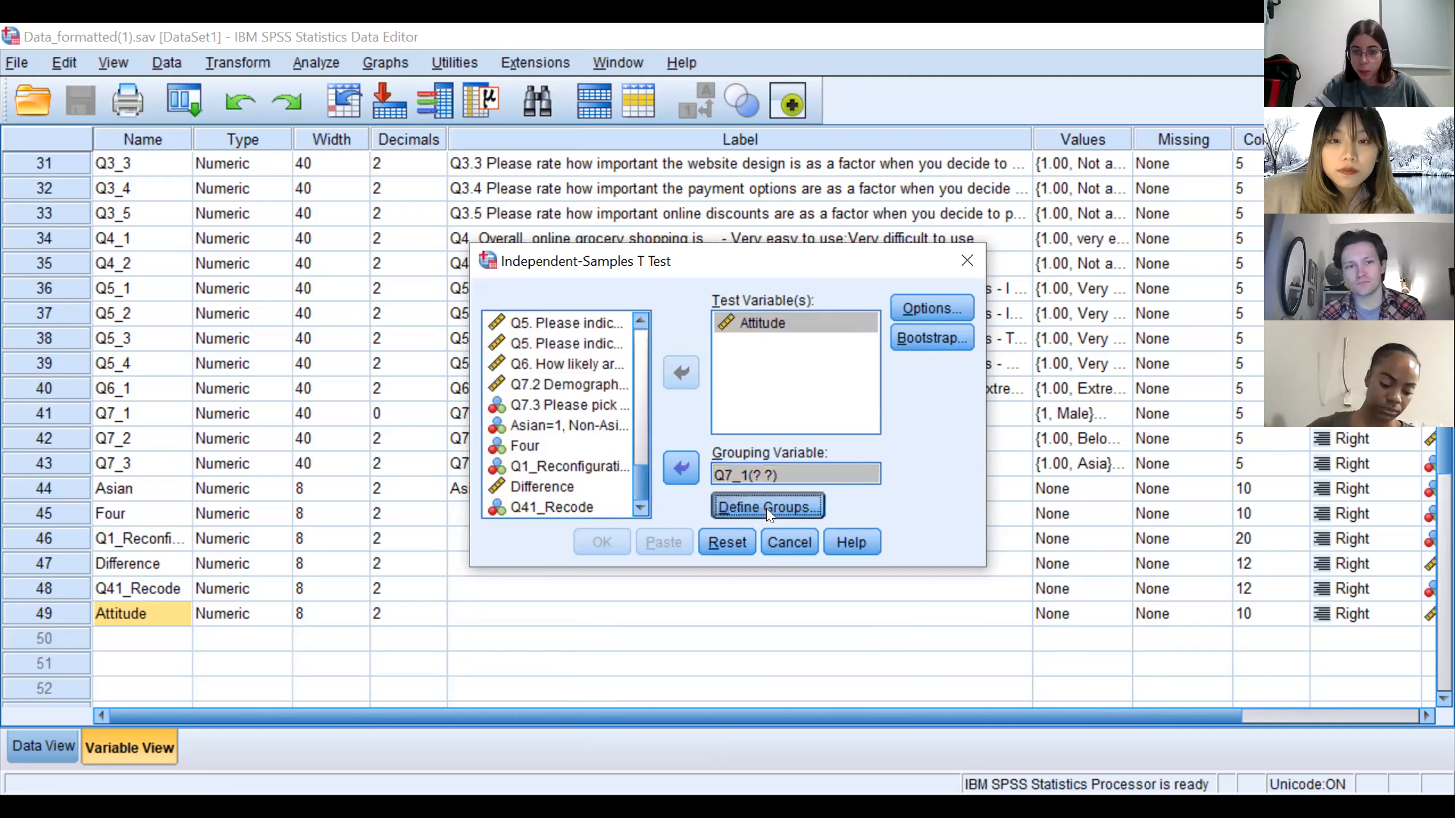
click(737, 379)
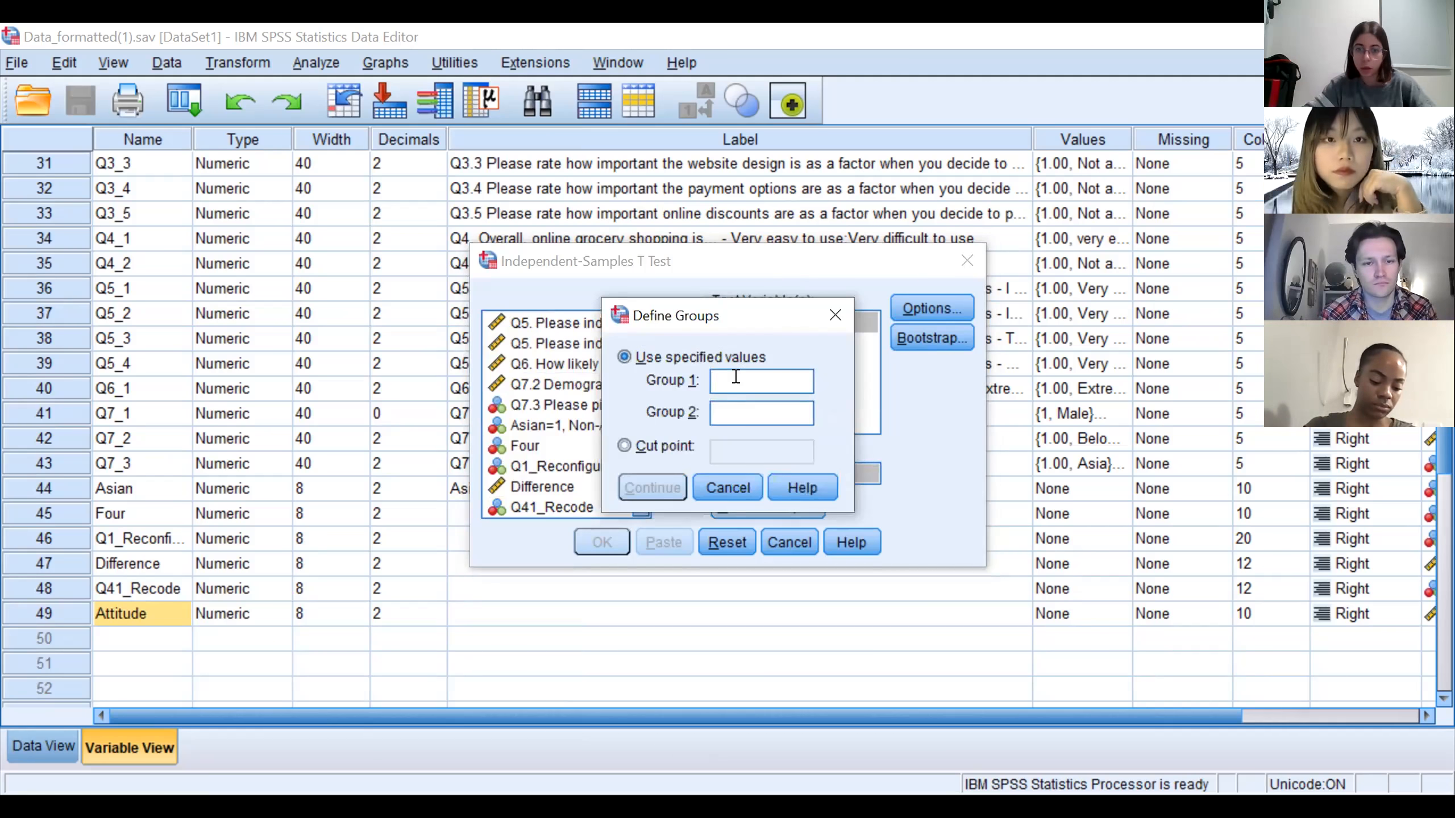
text(1)
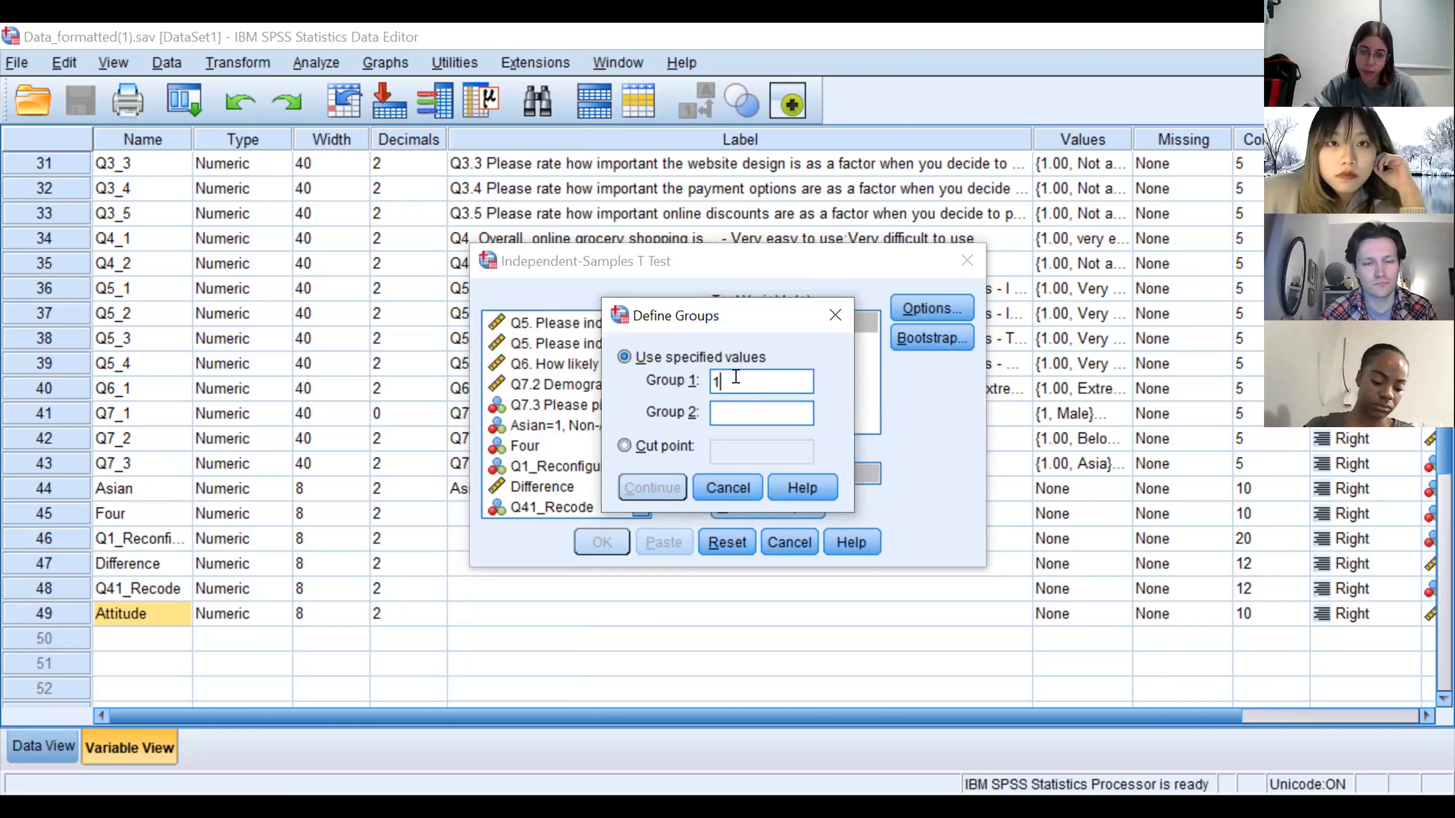
text(2)
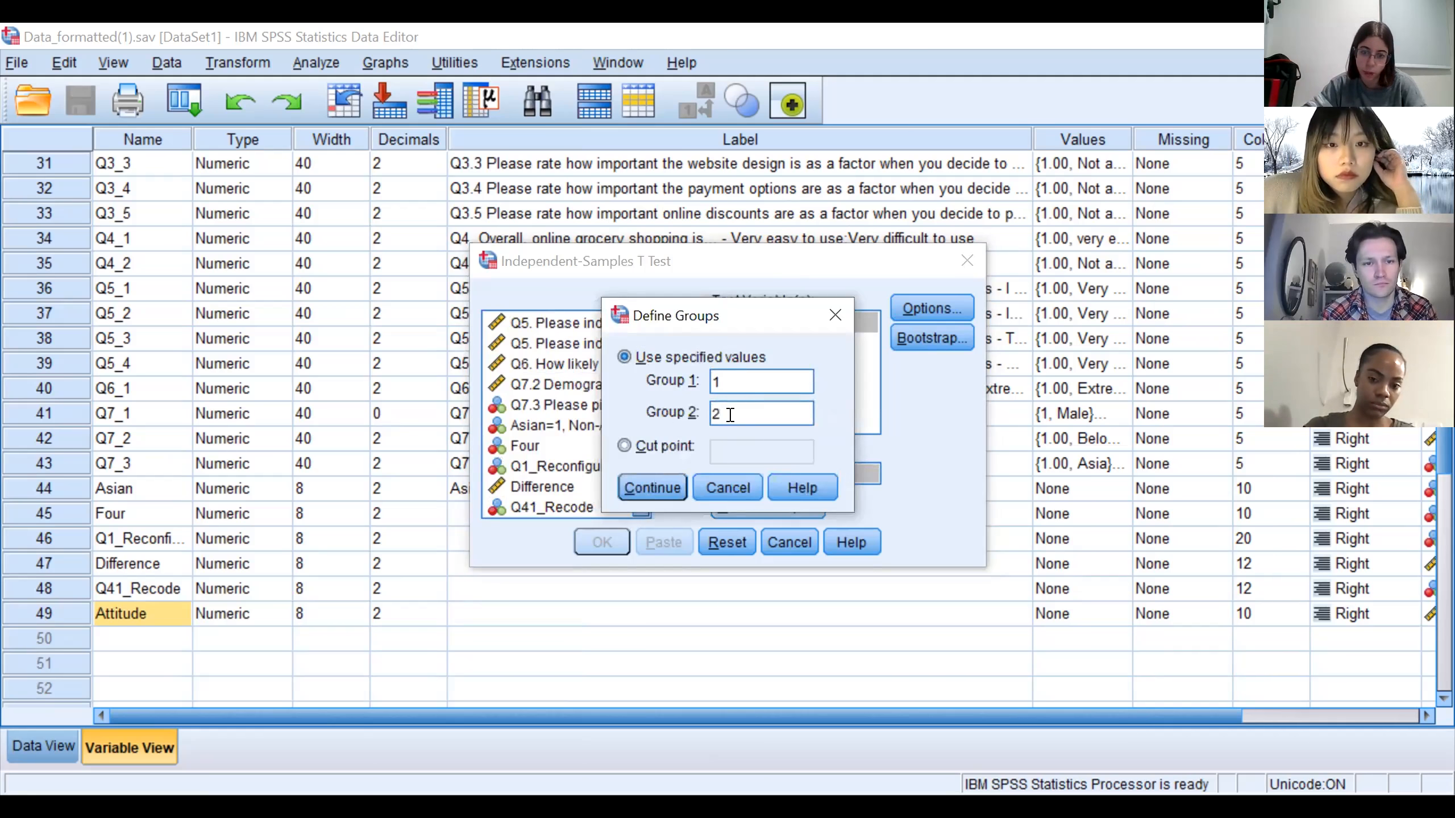
click(639, 502)
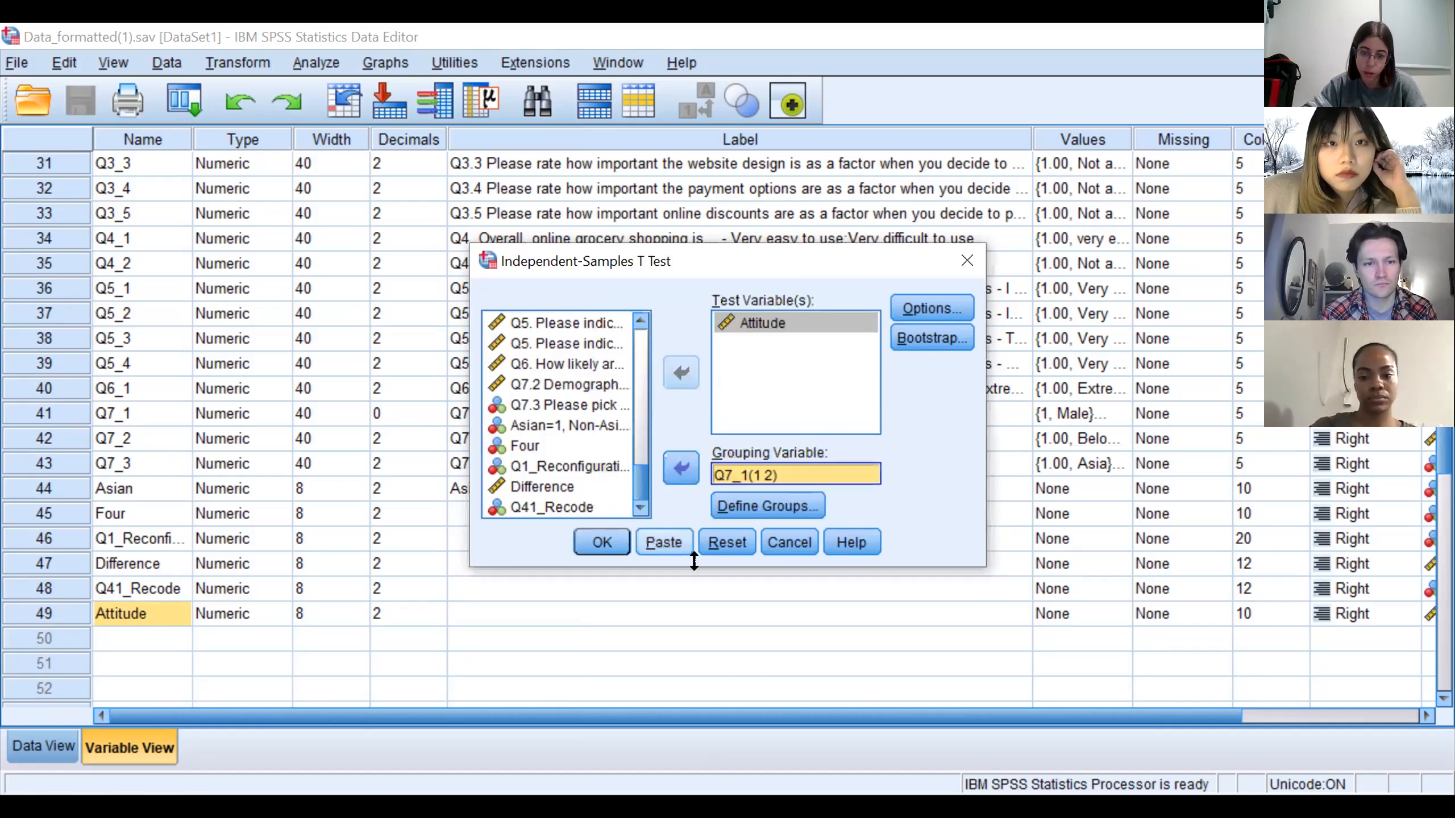
Run the independent-samples t-test of Attitude by gender and review the Group Statistics and Independent Samples Test tables
key(Return)
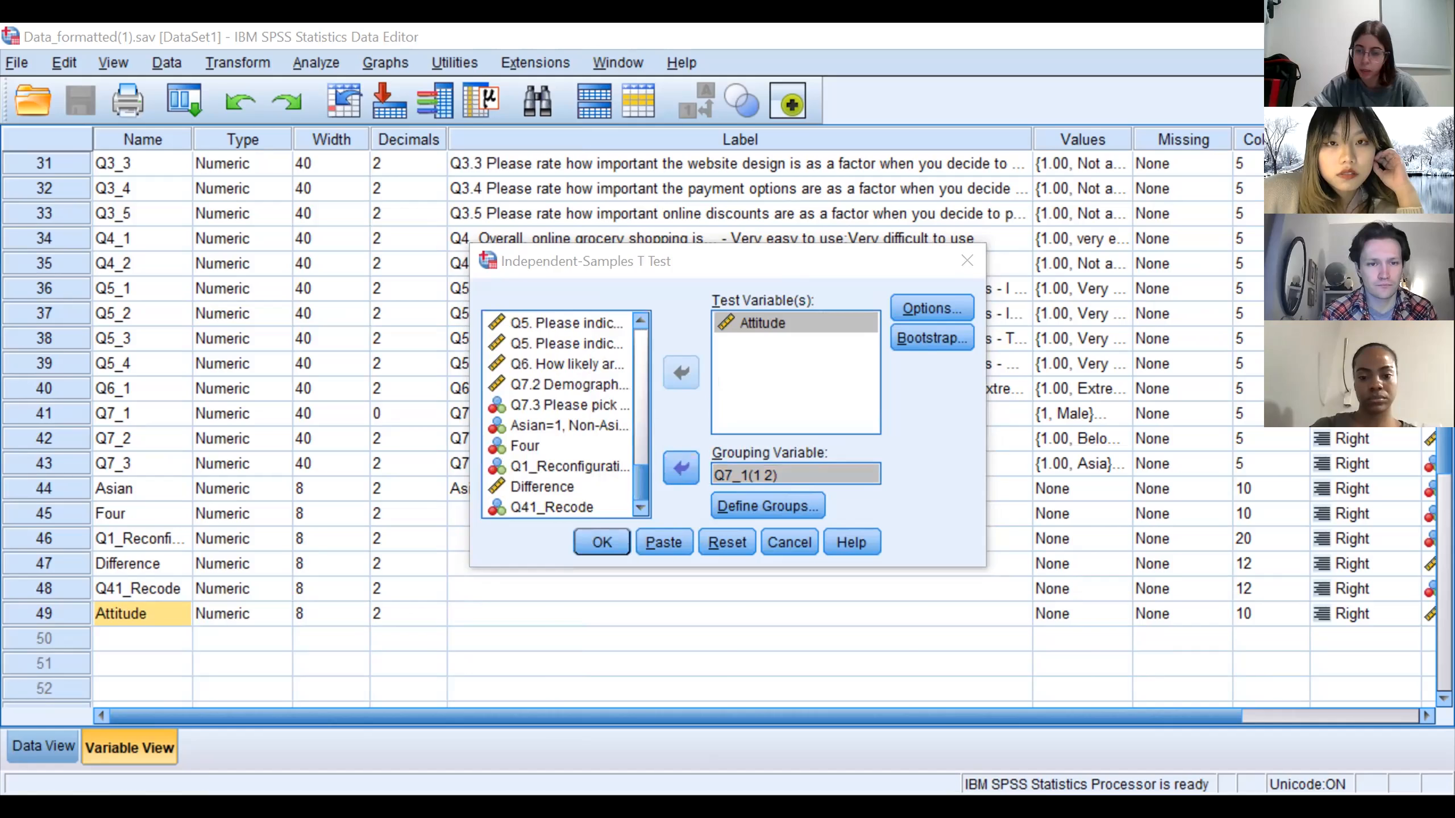
click(907, 339)
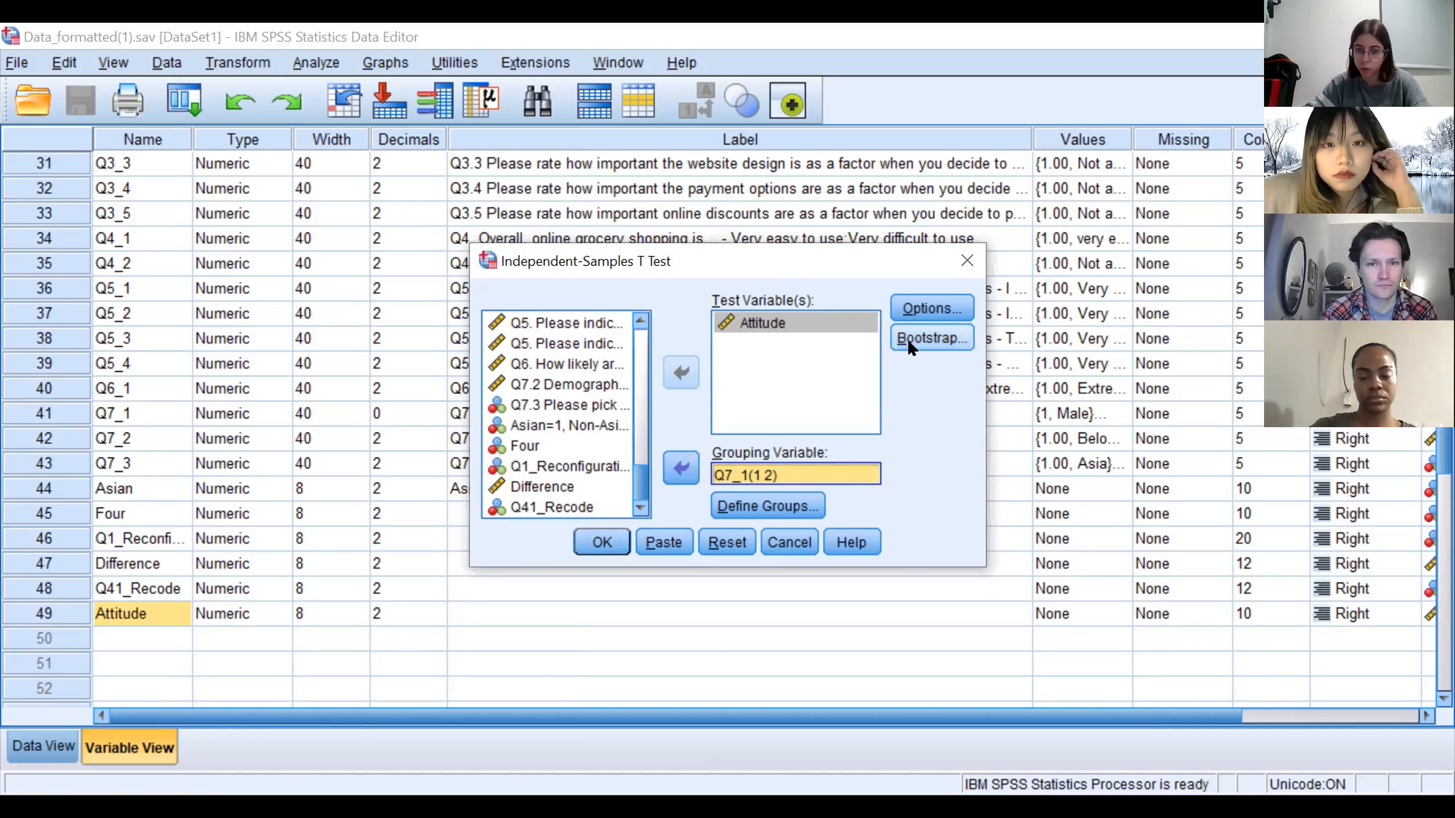
click(597, 551)
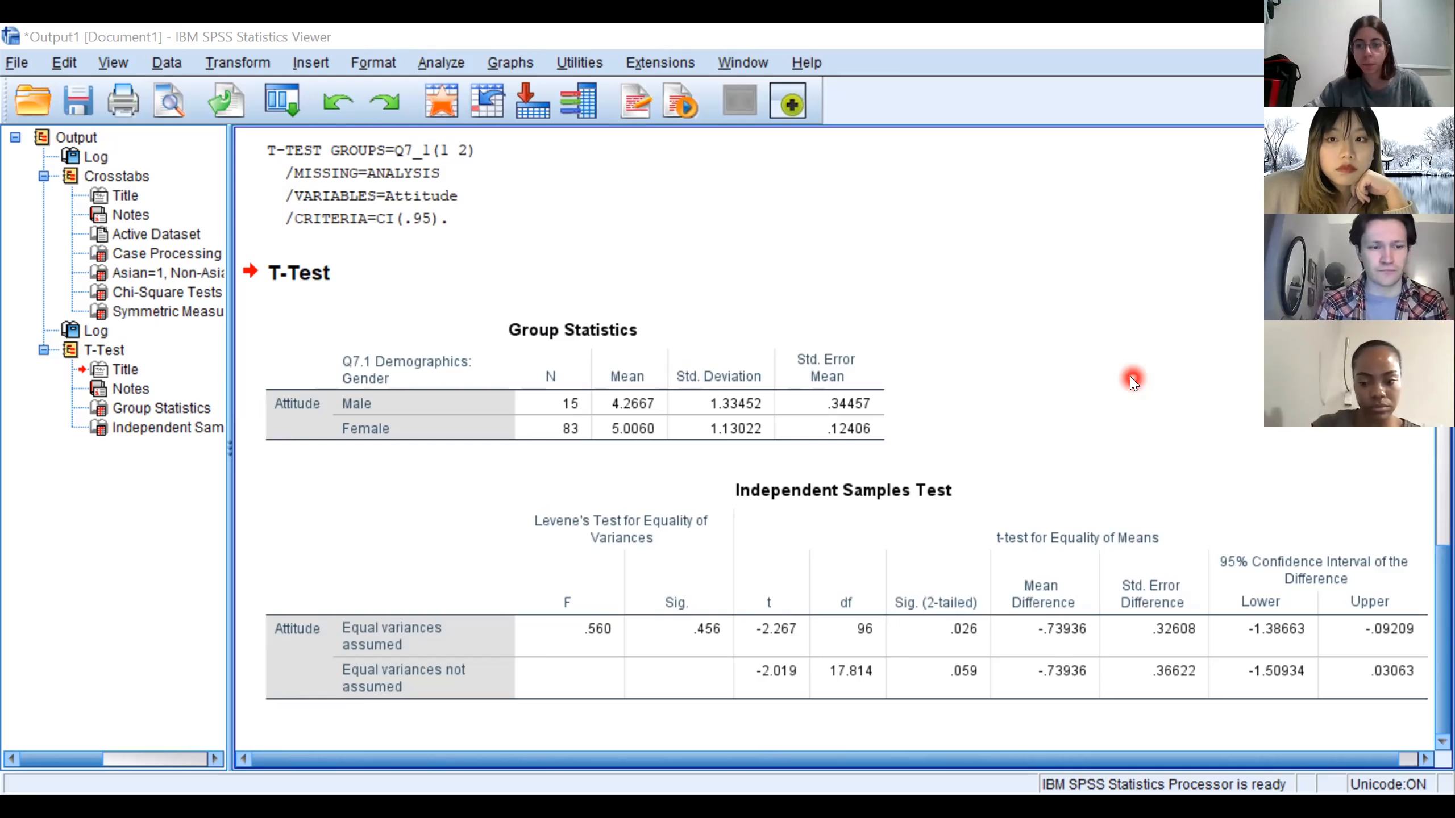
click(1086, 285)
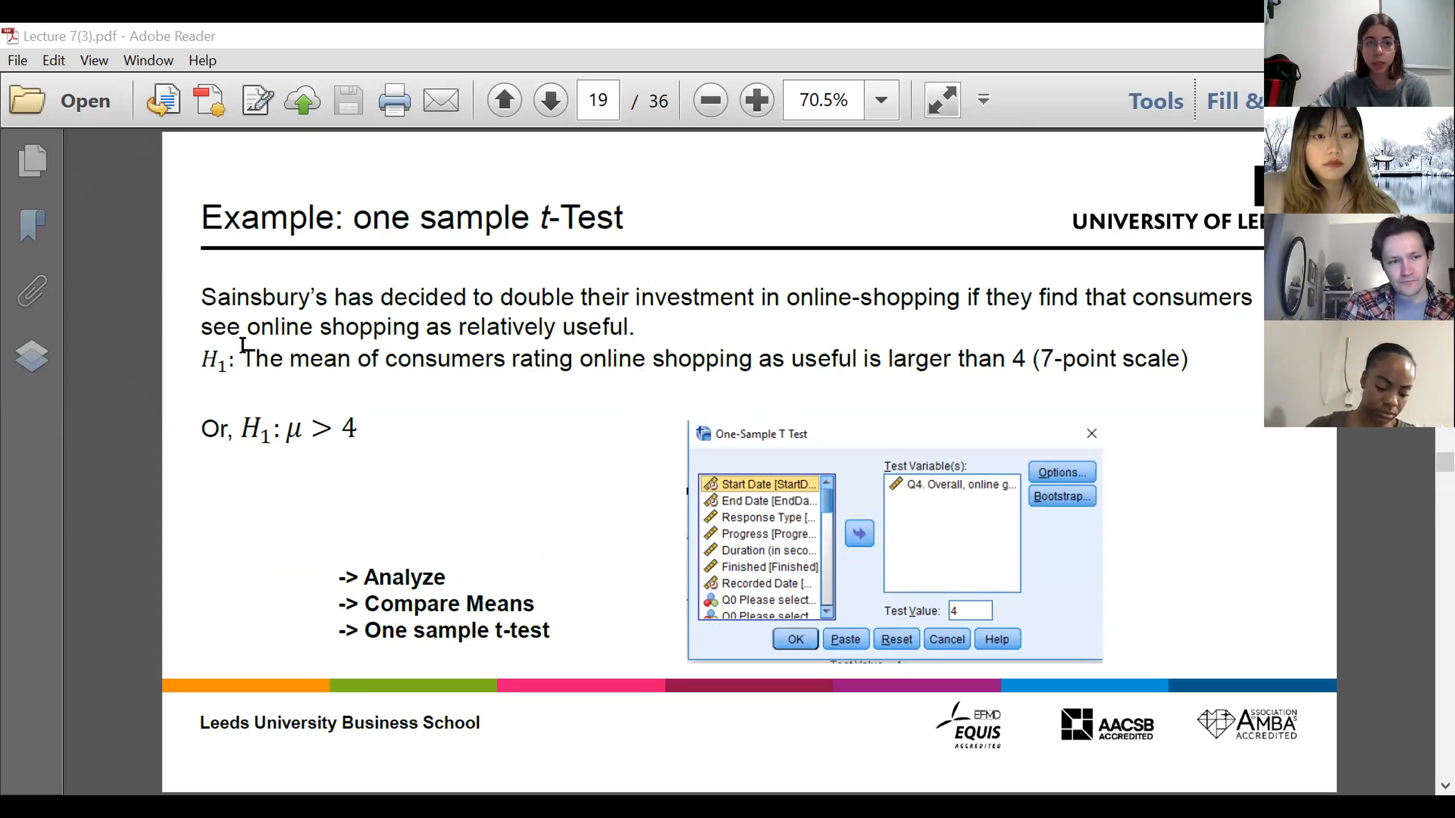
Review the one-sample t-test slides on pages 19 to 21 of the lecture PDF, highlighting the H1 hypothesis sentence
drag(241, 360, 1027, 372)
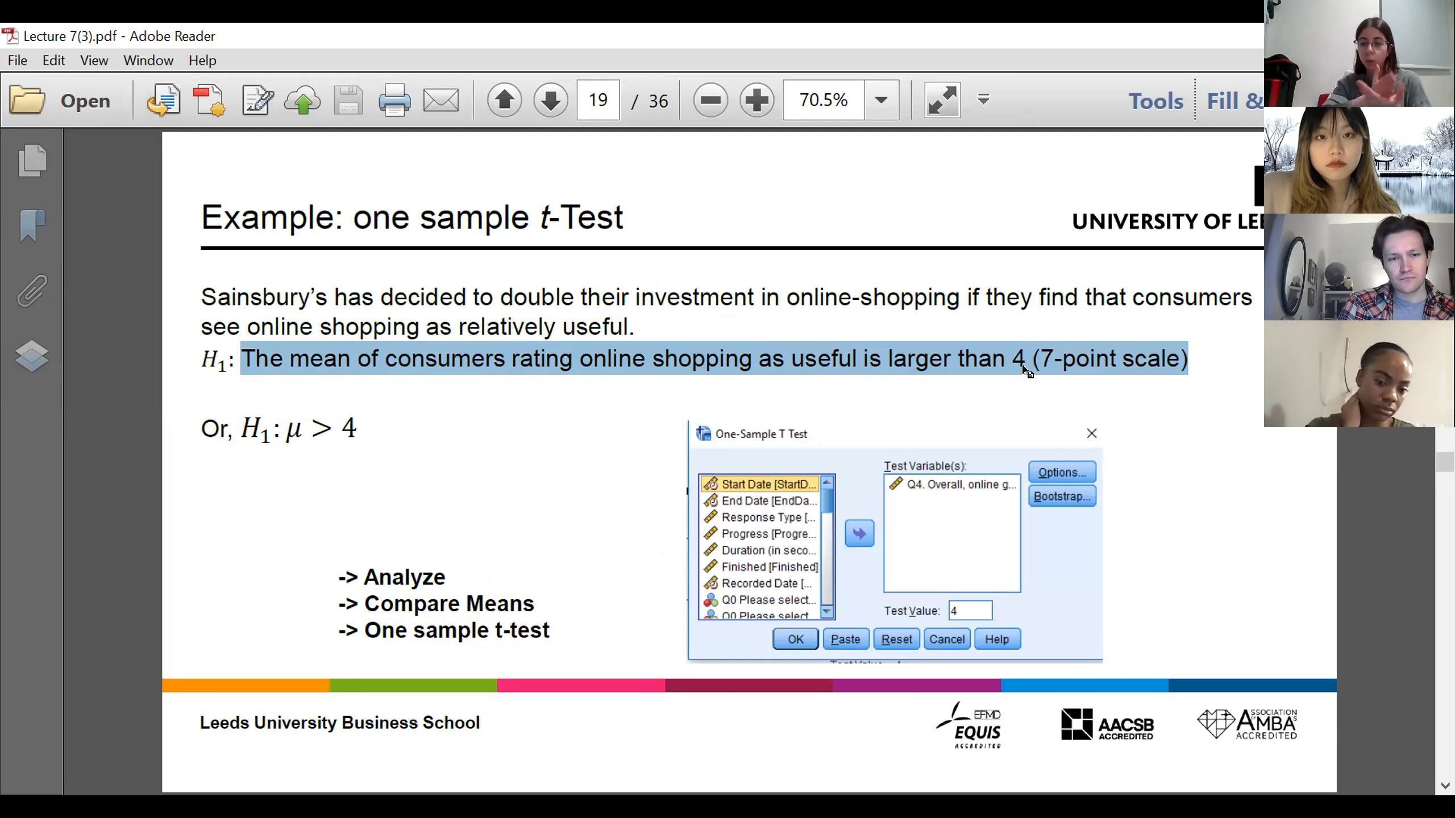
click(1227, 376)
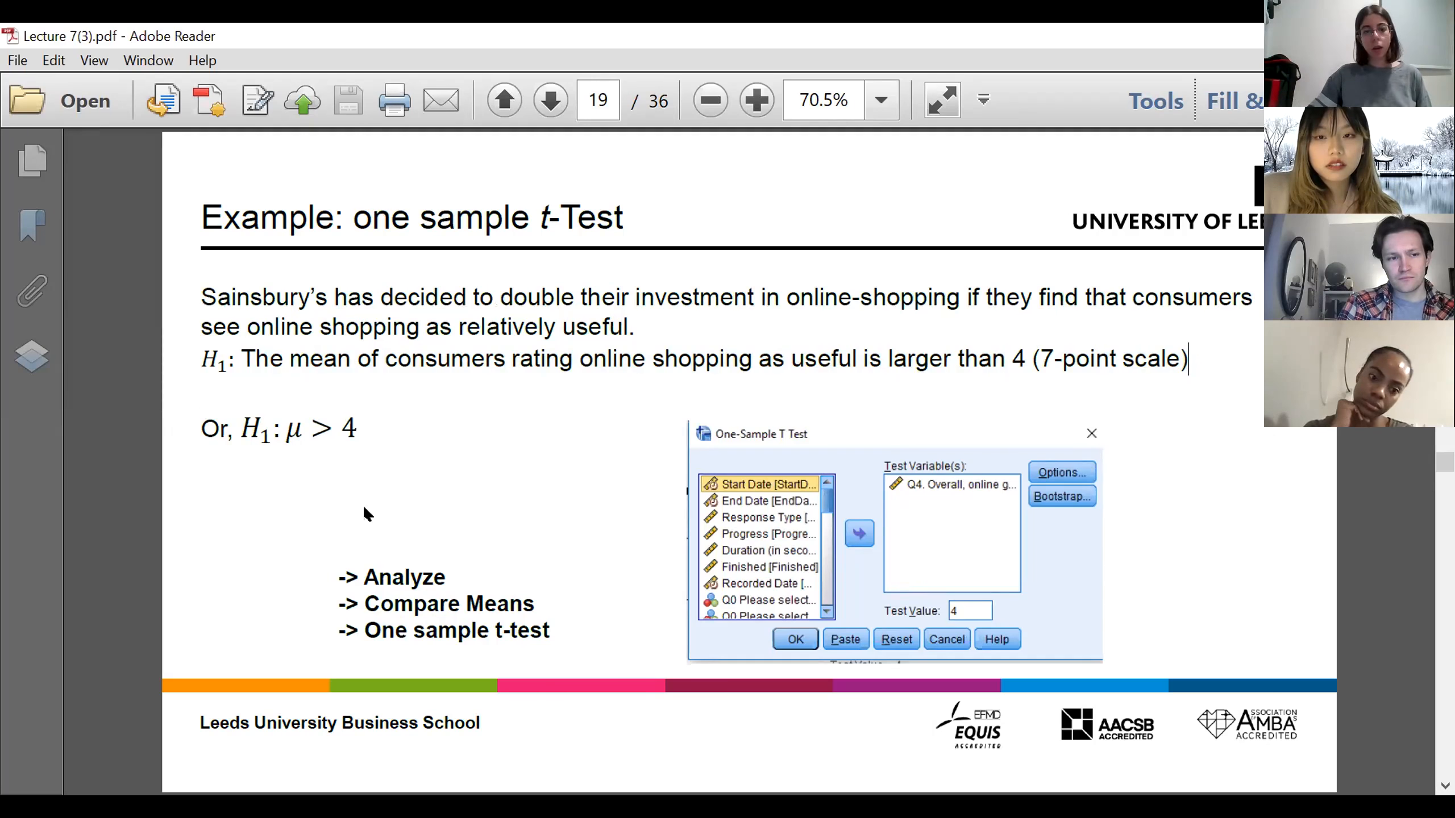
key(Page_Down)
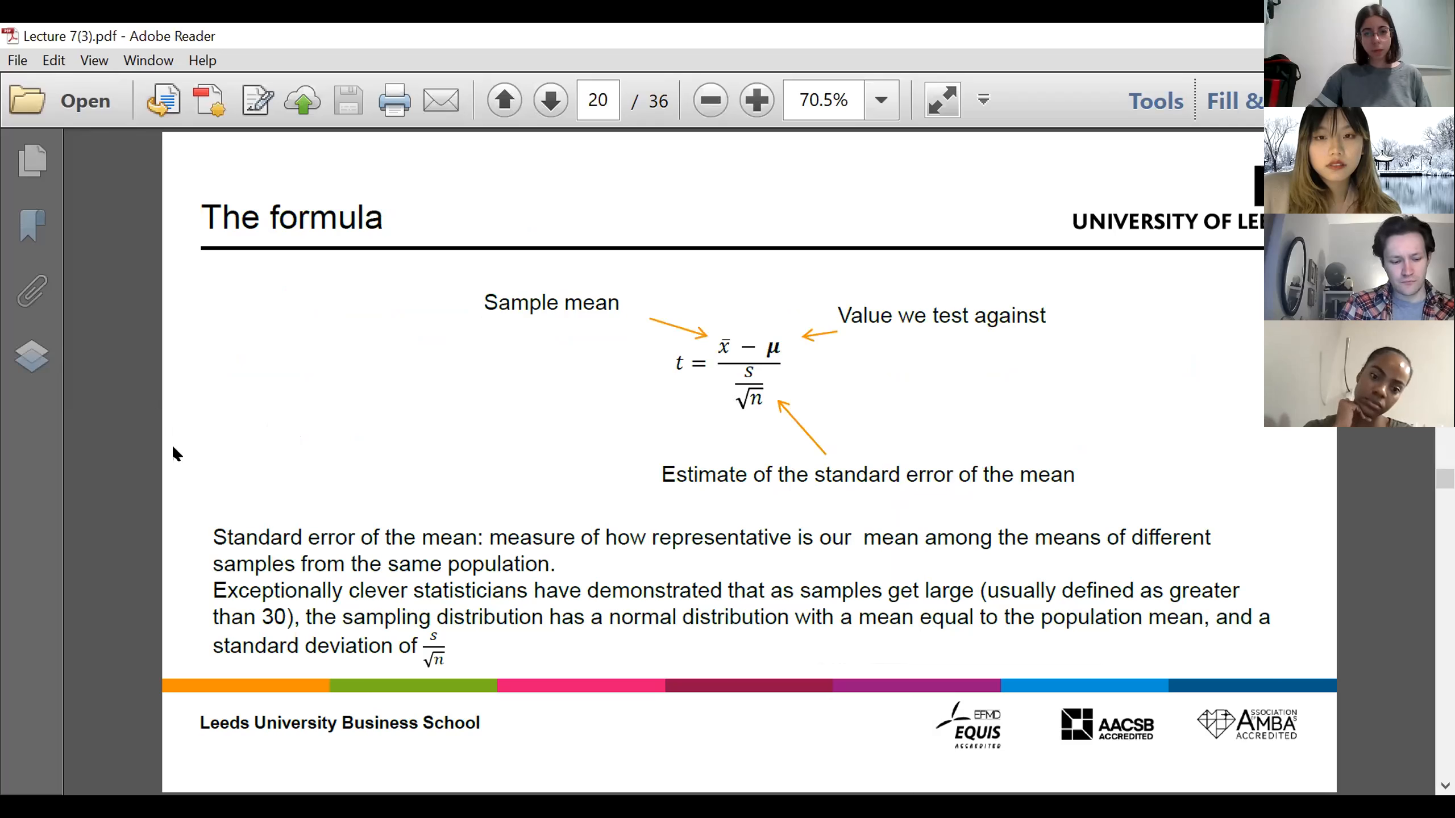
key(Page_Down)
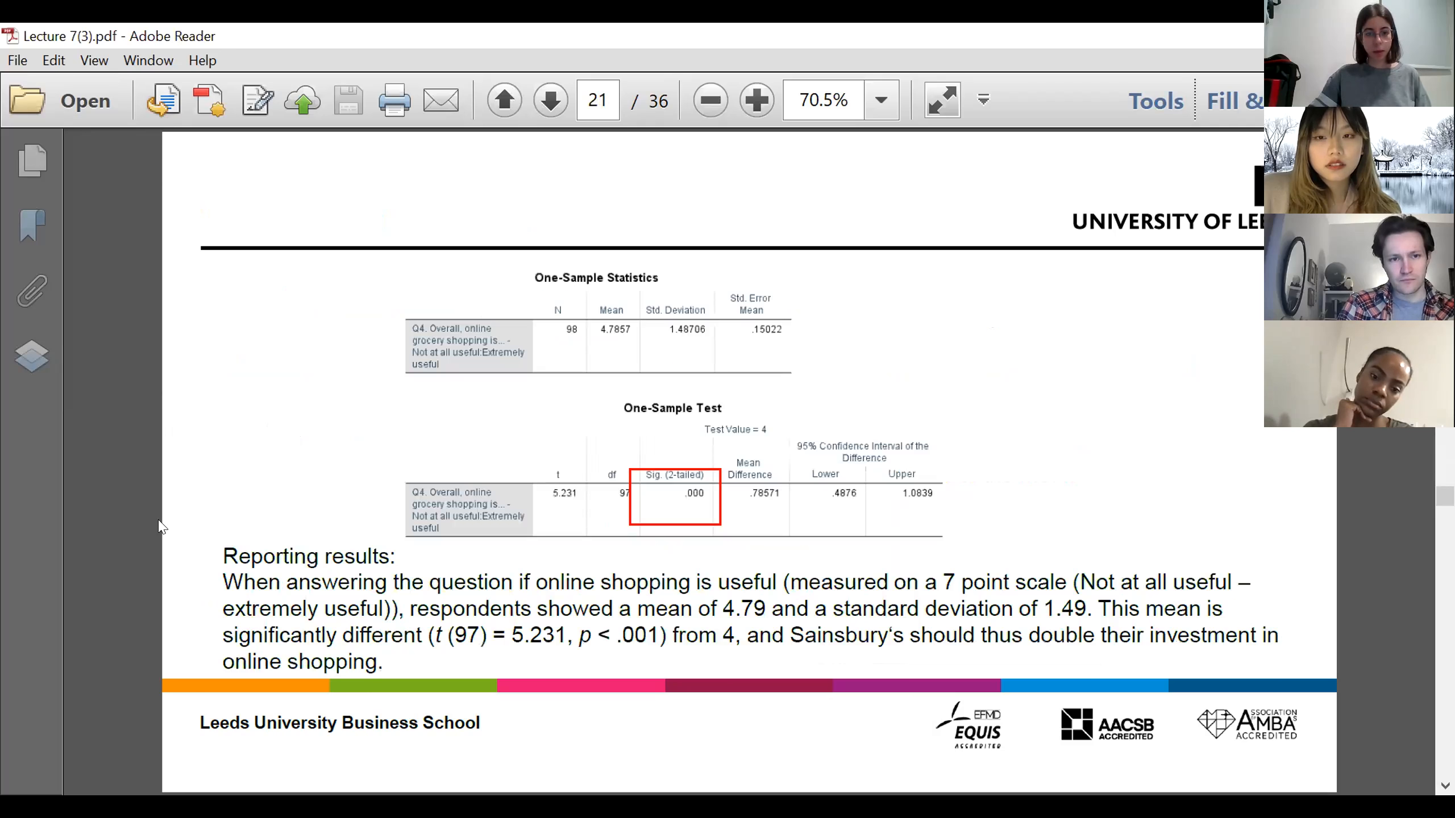
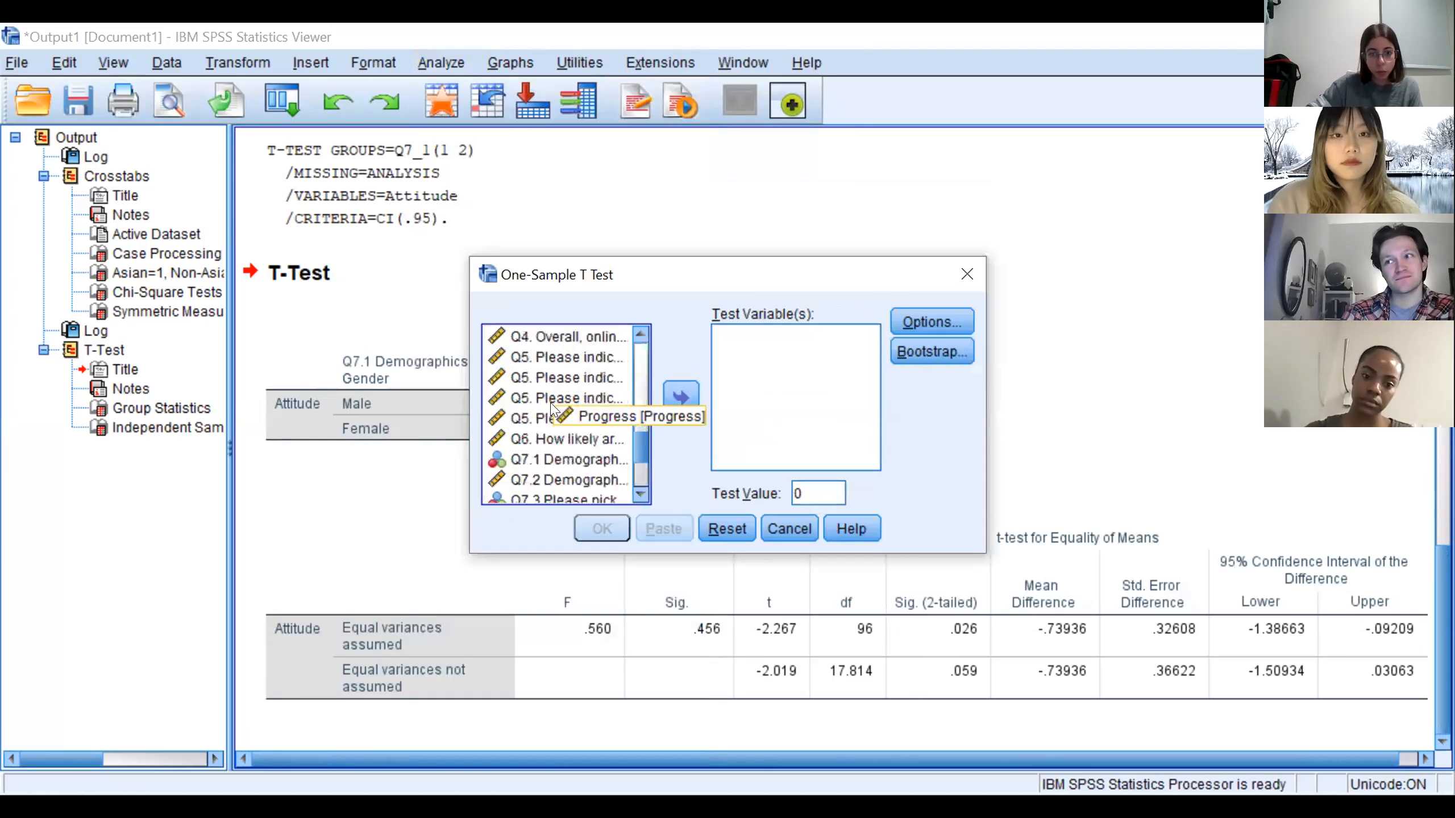
Run a one-sample t-test on Q4_2 (Not at all useful:Extremely useful) with a test value of 0
scroll(552, 422, up, 3)
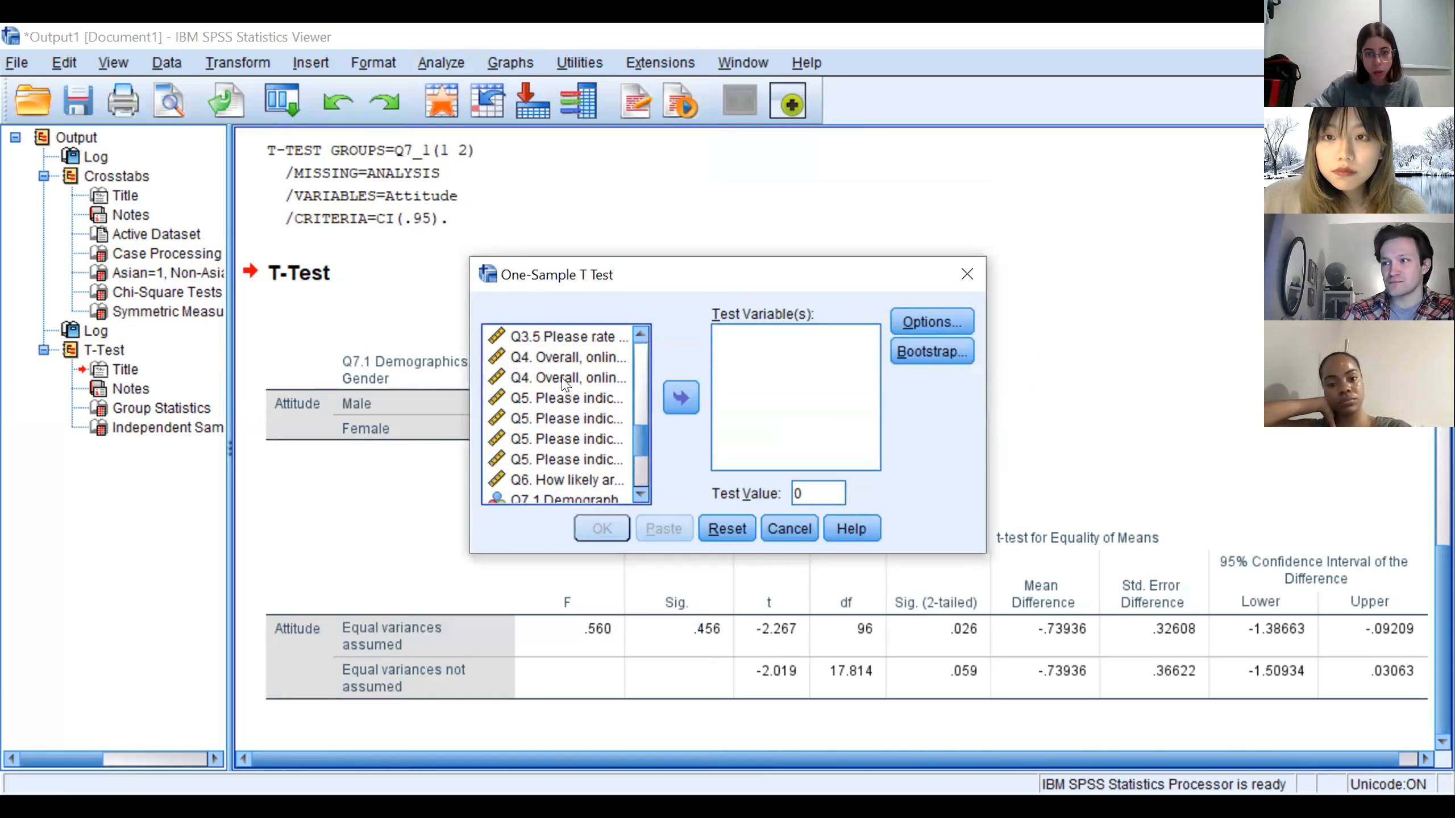
click(565, 380)
click(680, 398)
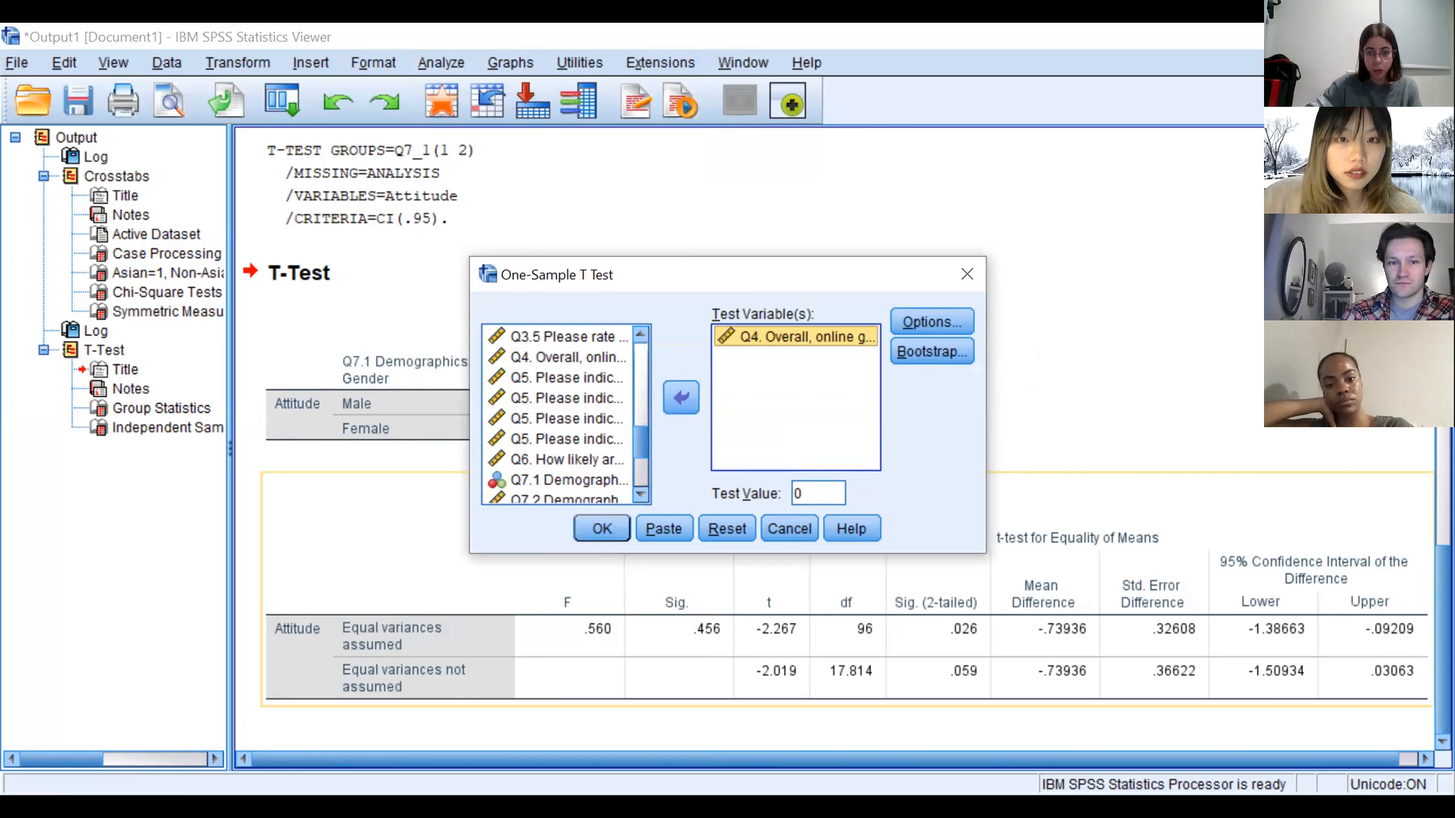
key(Return)
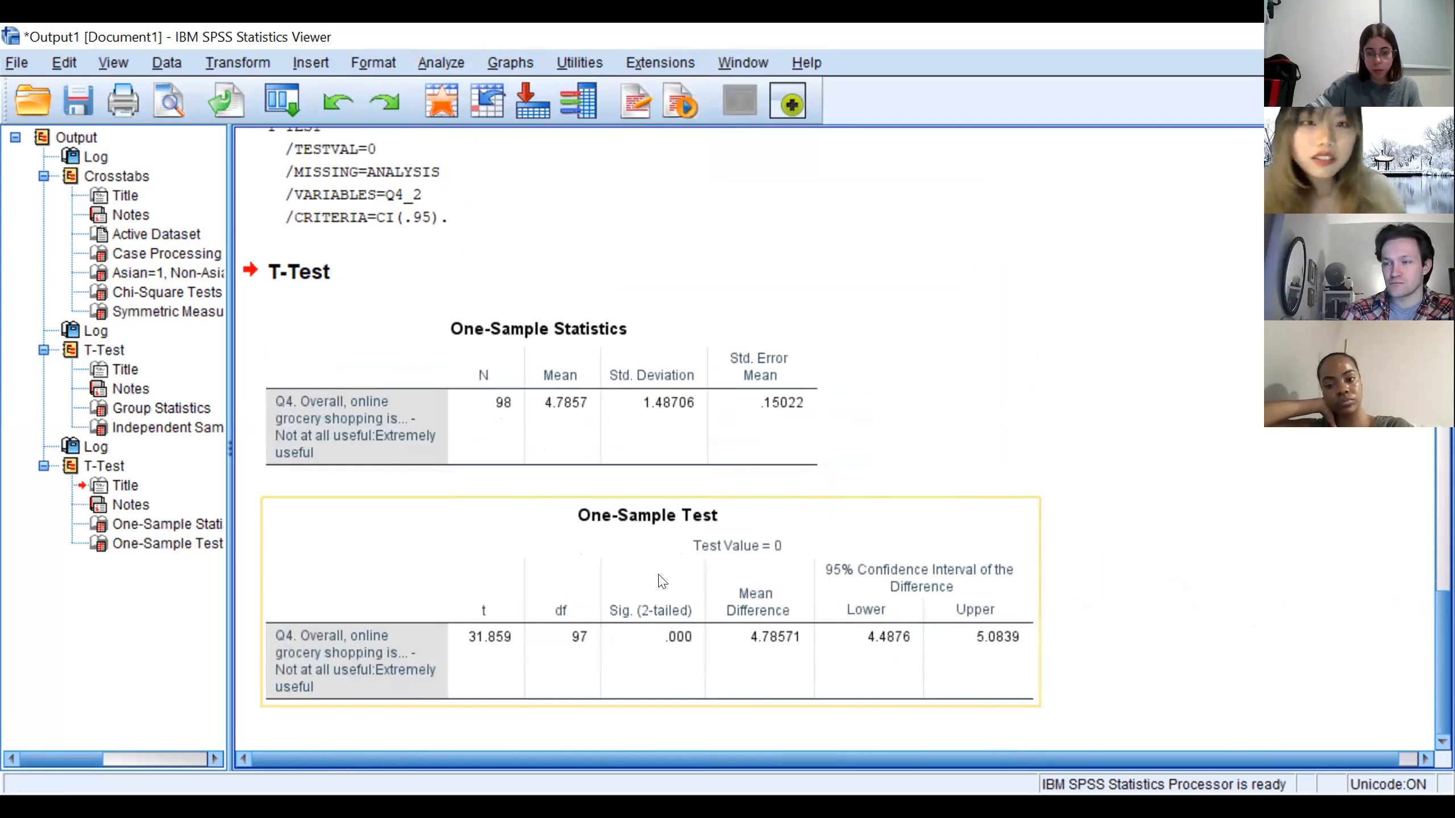
Run the one-sample t-test on Q4_2 again with the test value set to 4
click(432, 64)
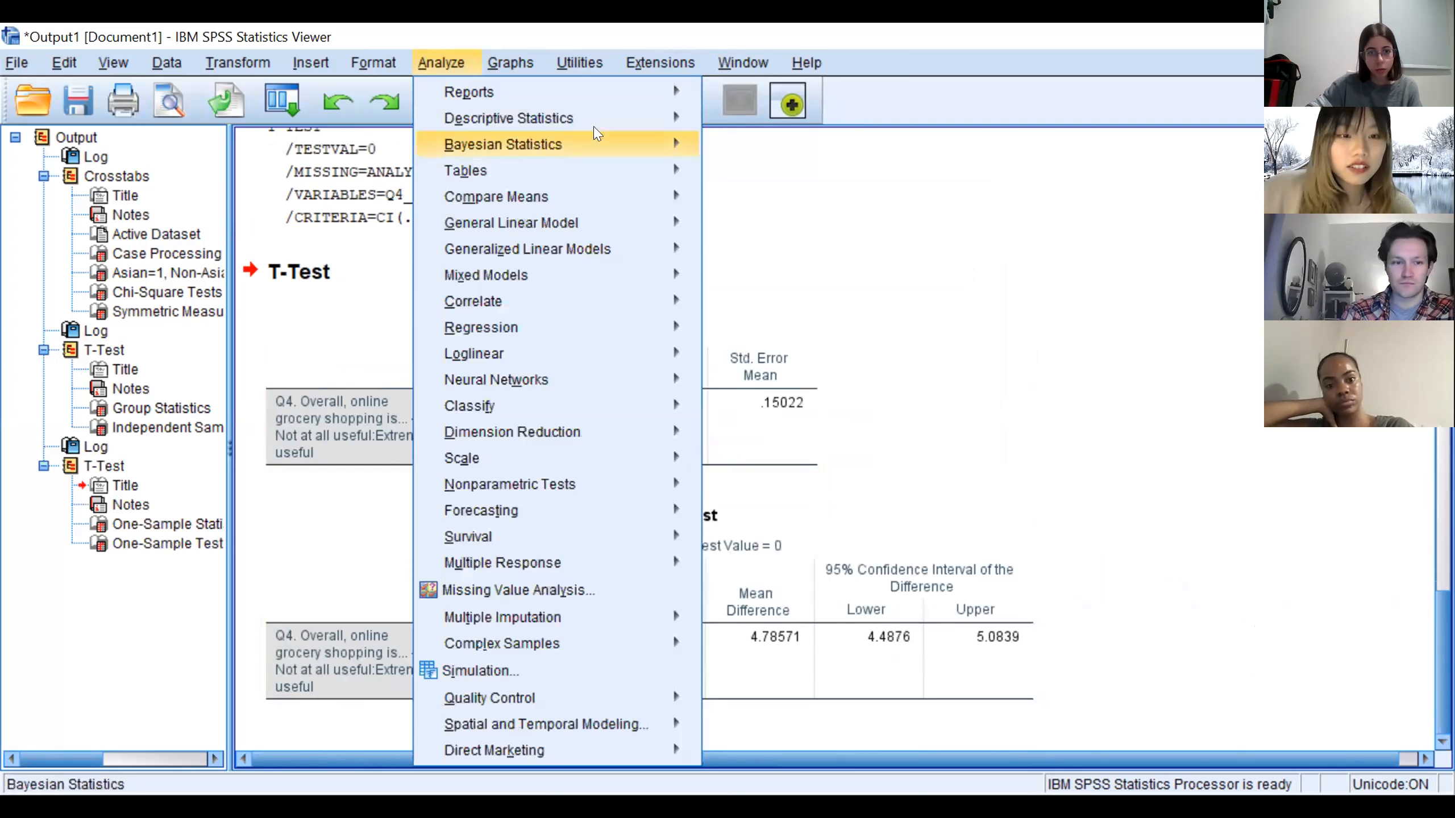
mouse_move(681, 196)
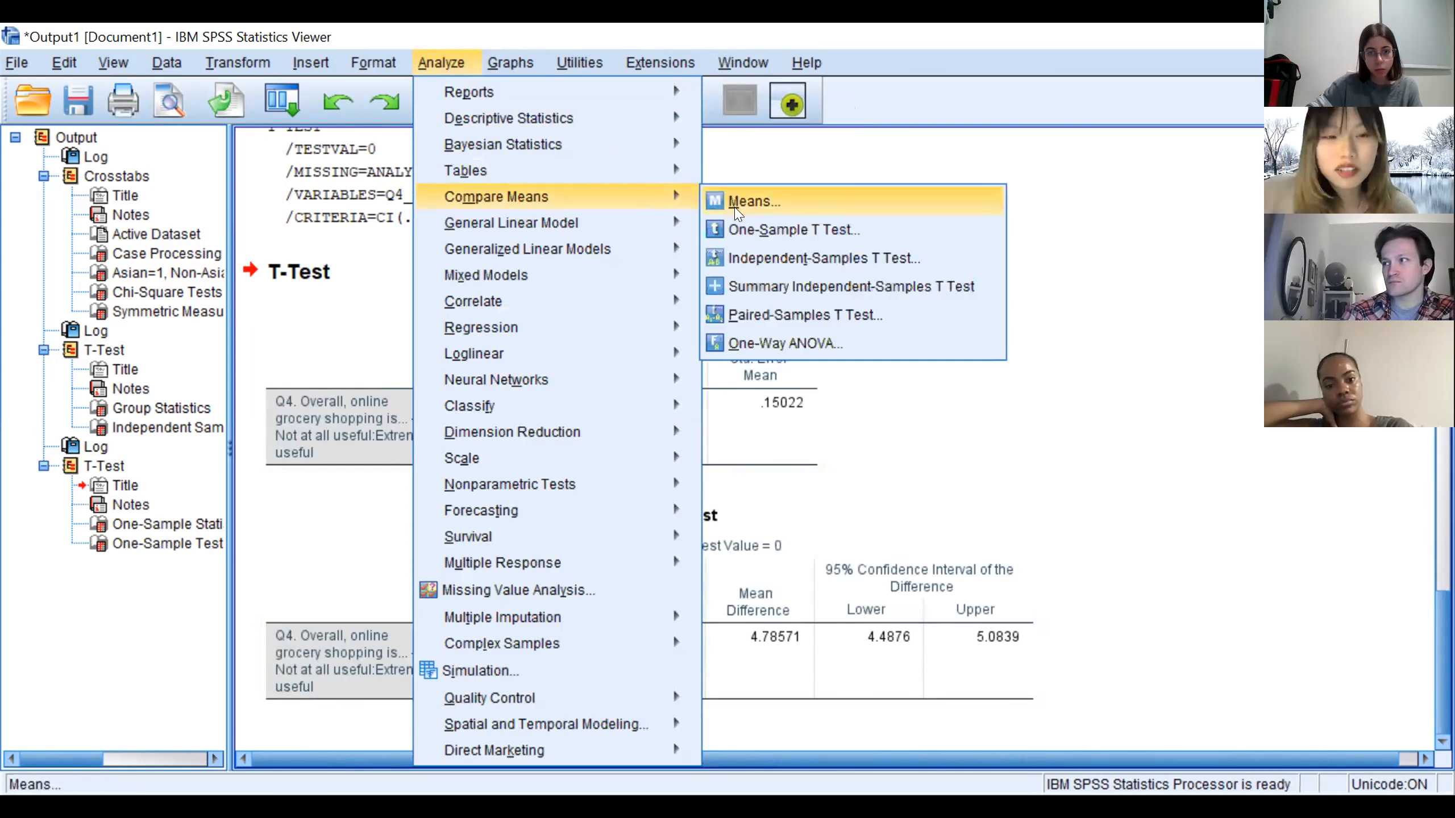
click(747, 235)
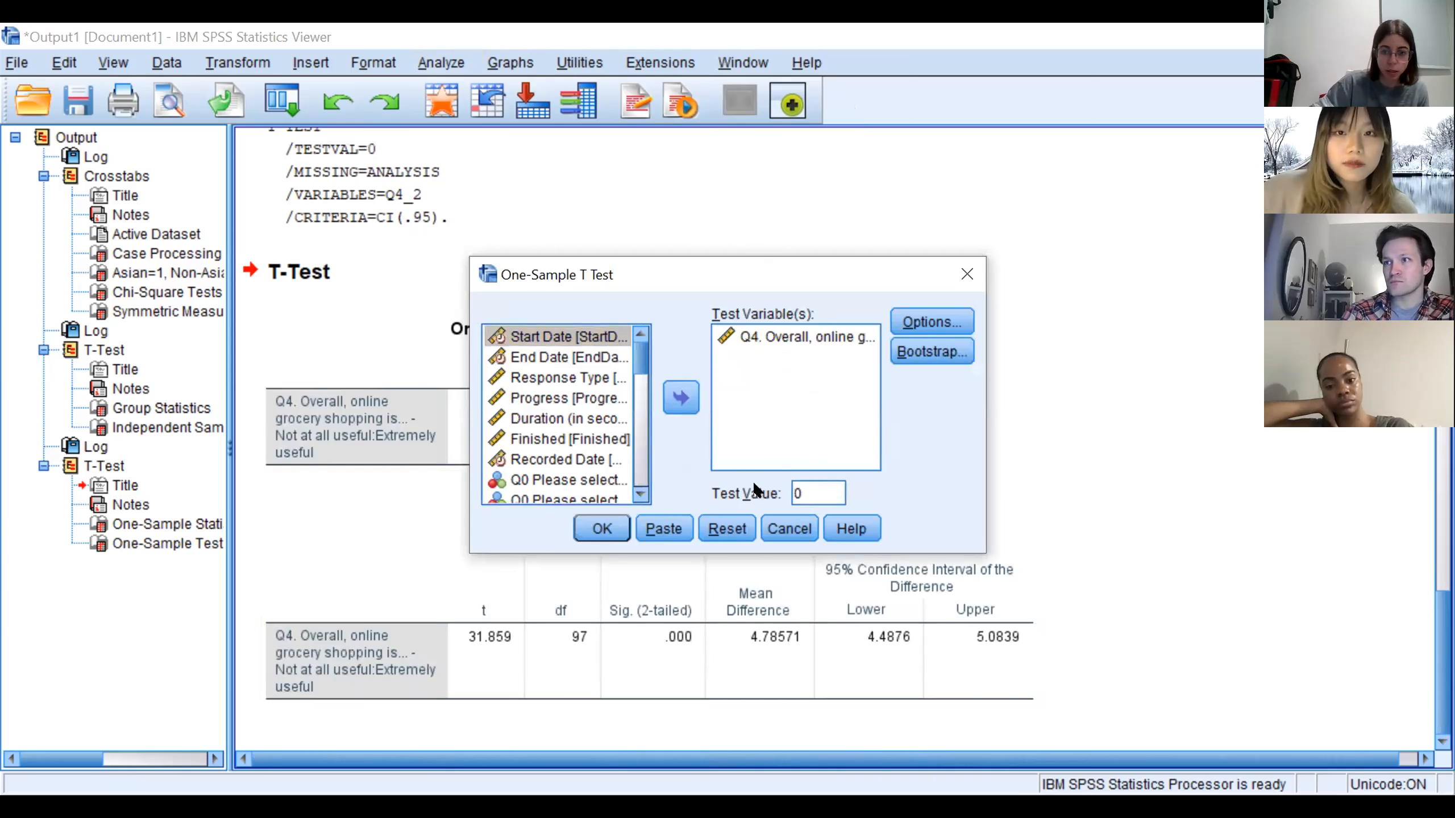
double_click(798, 493)
text(4)
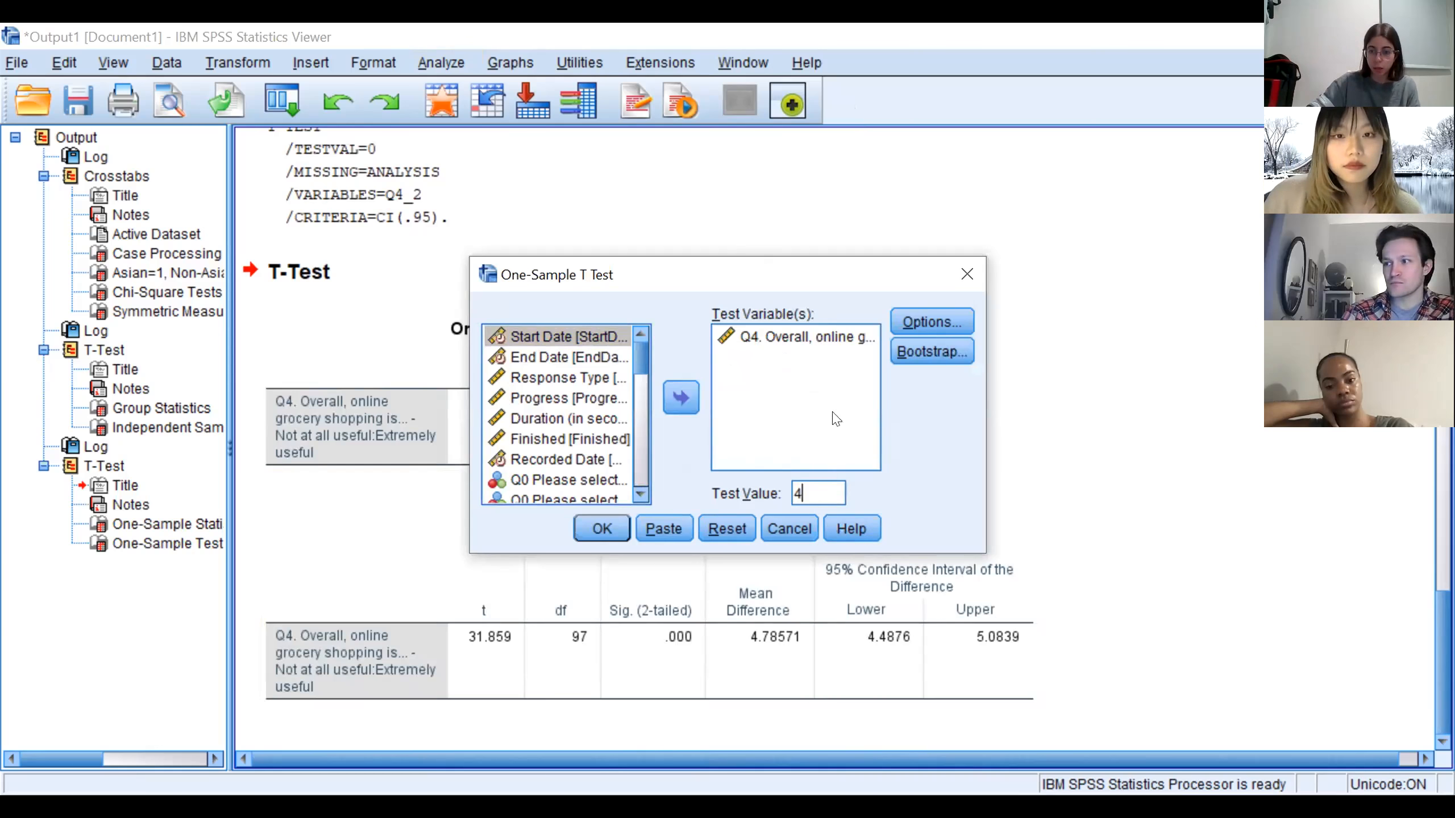
click(602, 524)
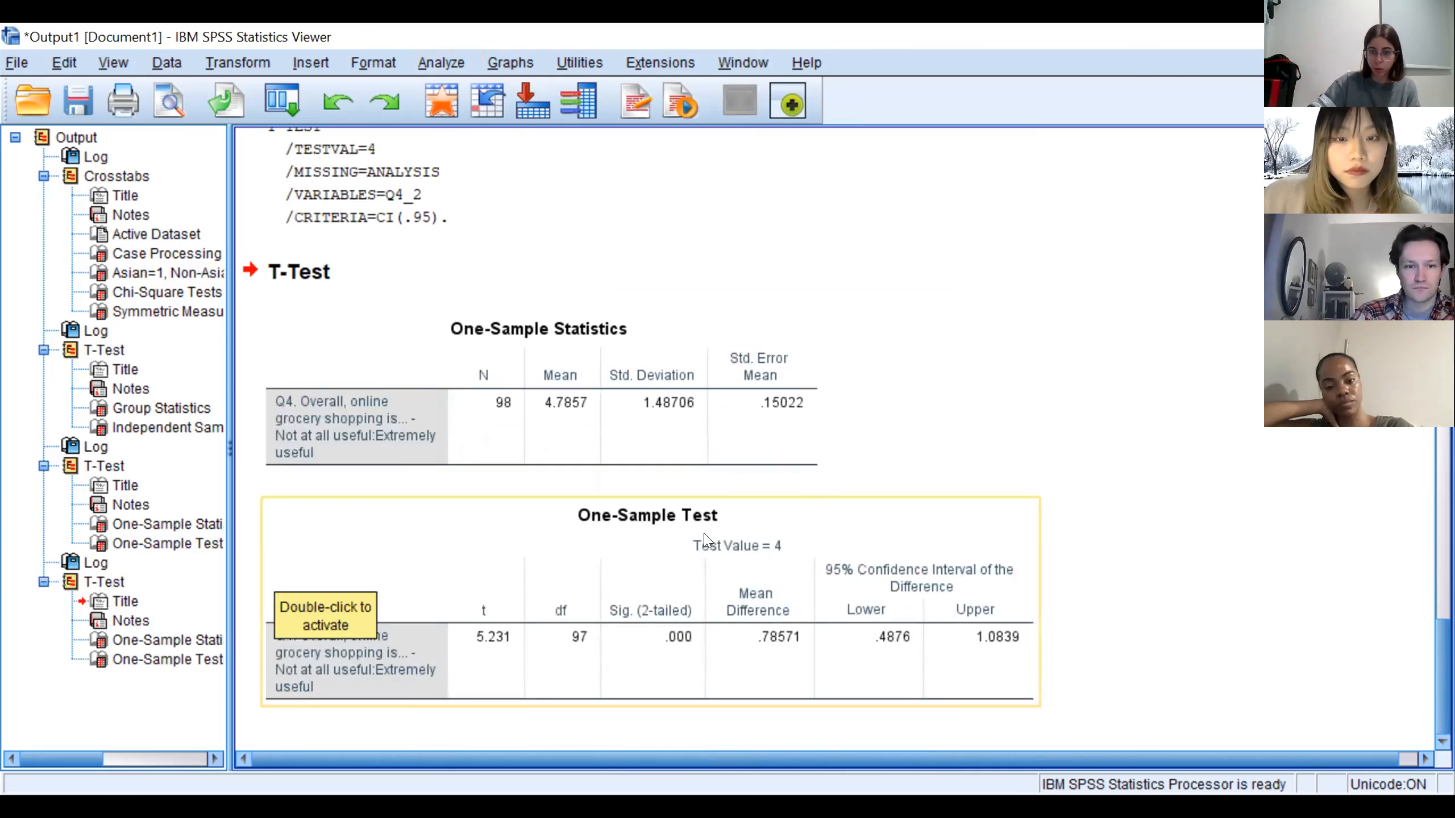
Compare the One-Sample Test tables for test value 0 and test value 4 in the output
scroll(706, 541, up, 4)
scroll(703, 537, up, 1)
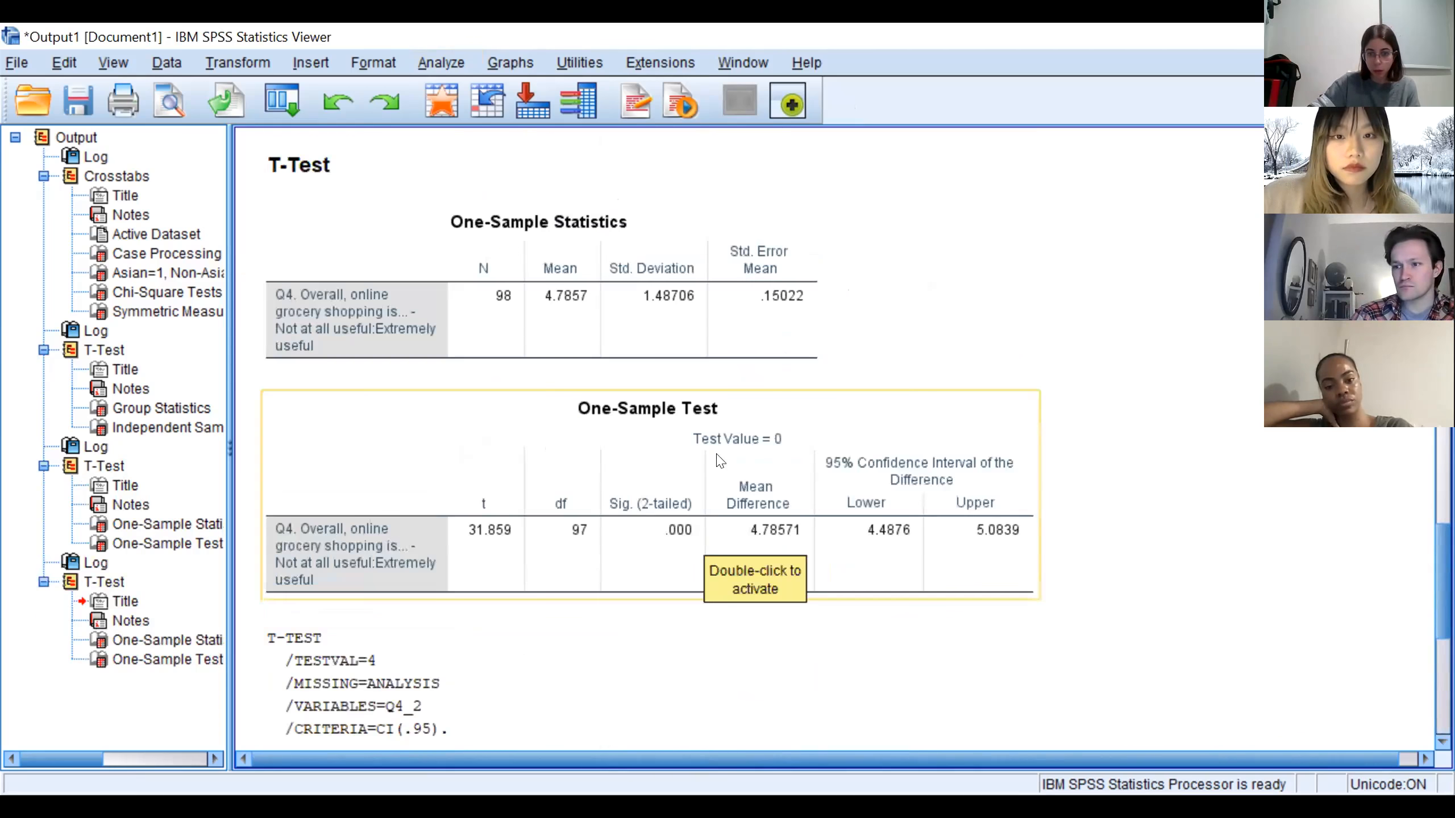
scroll(720, 461, down, 5)
scroll(756, 478, up, 5)
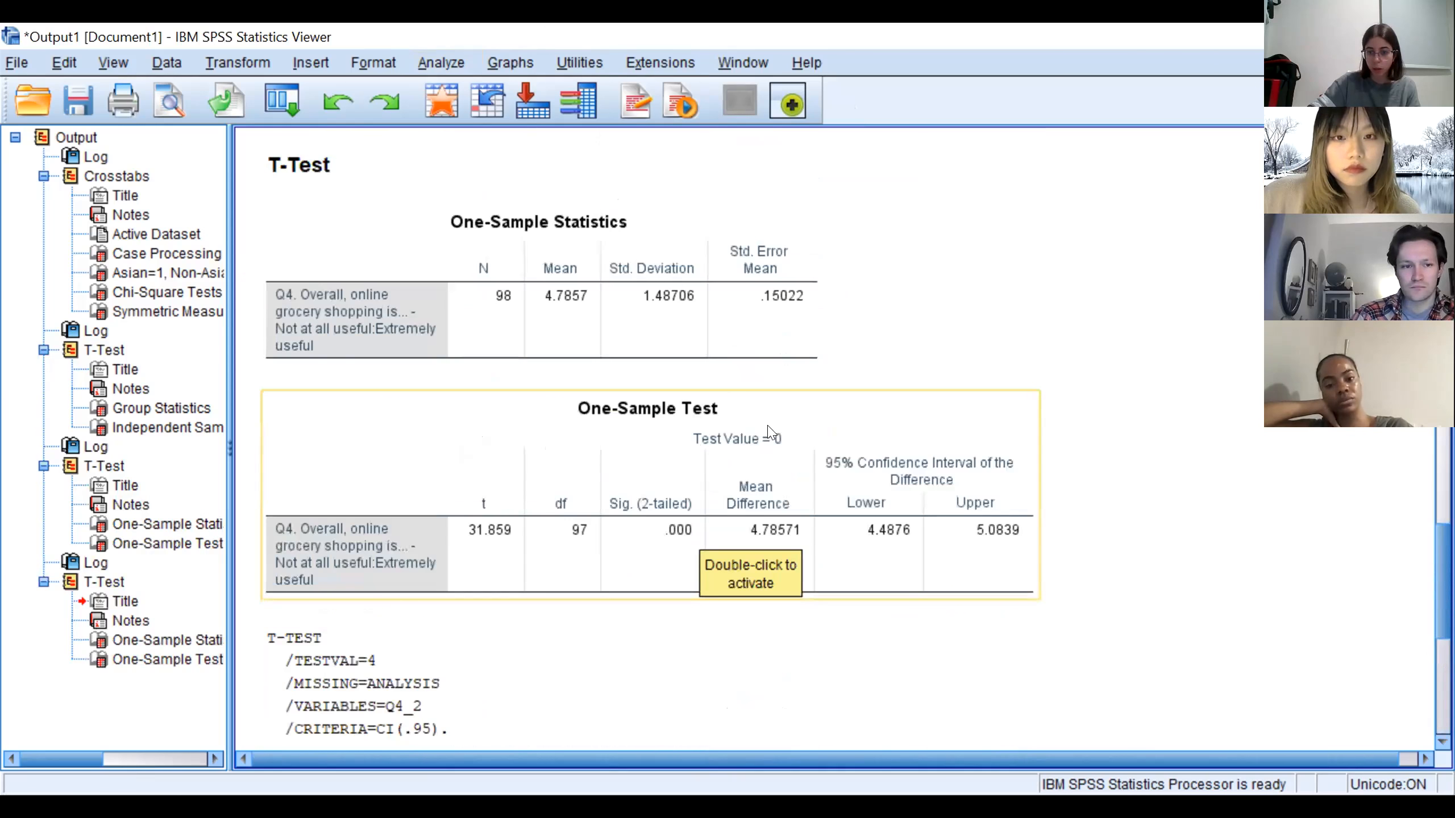
scroll(768, 427, down, 5)
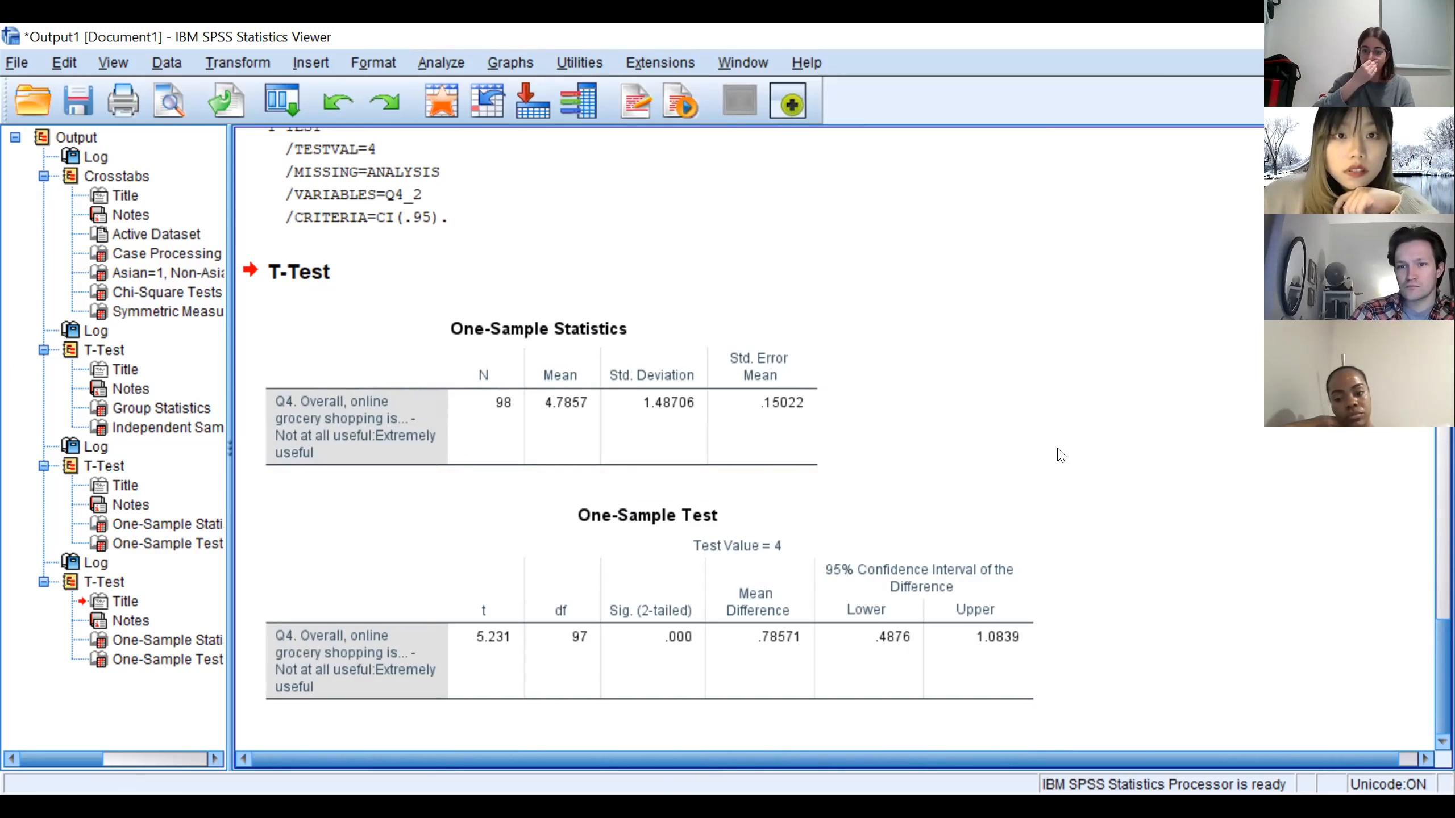
scroll(1061, 456, up, 5)
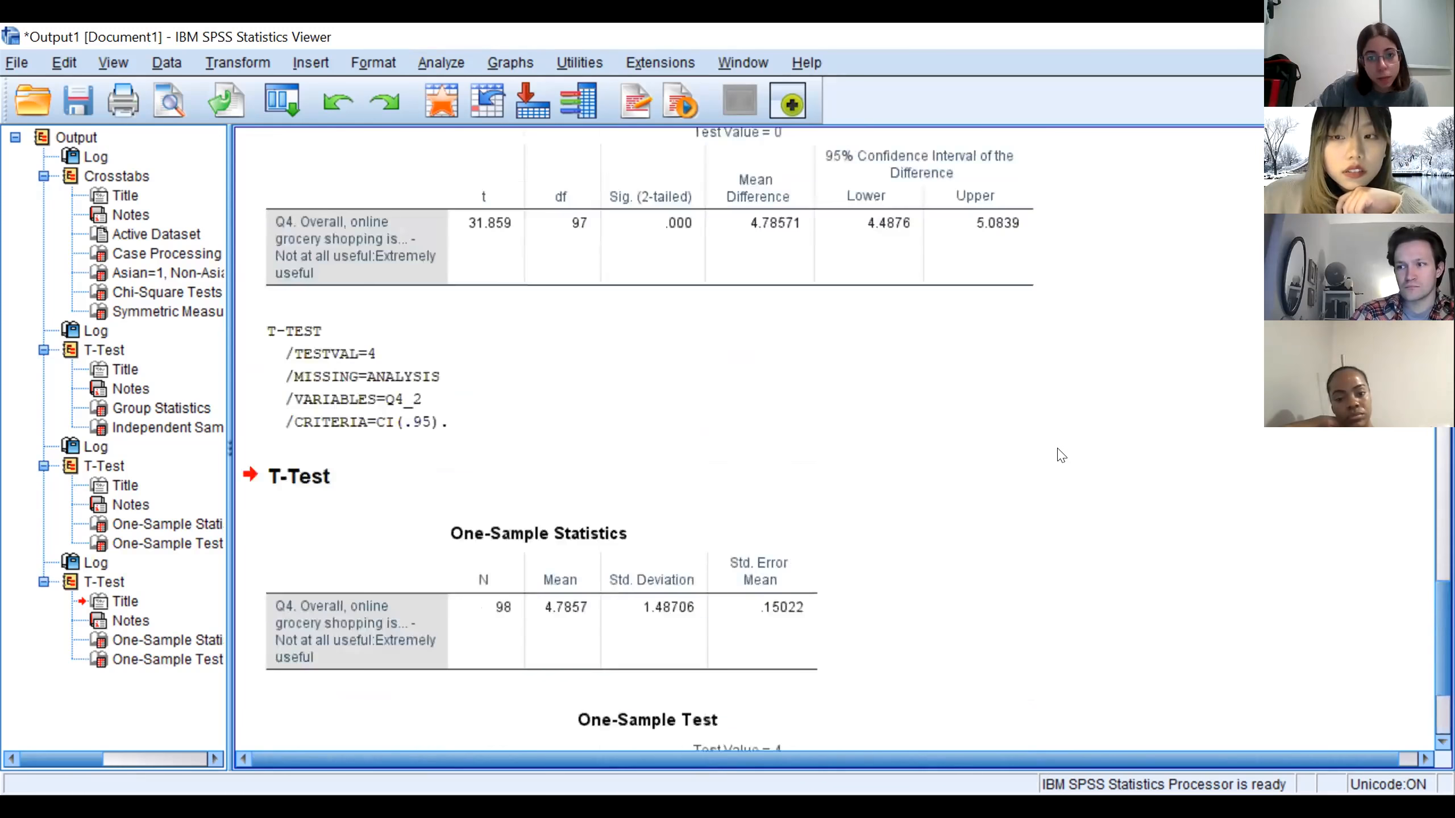
scroll(1061, 456, down, 5)
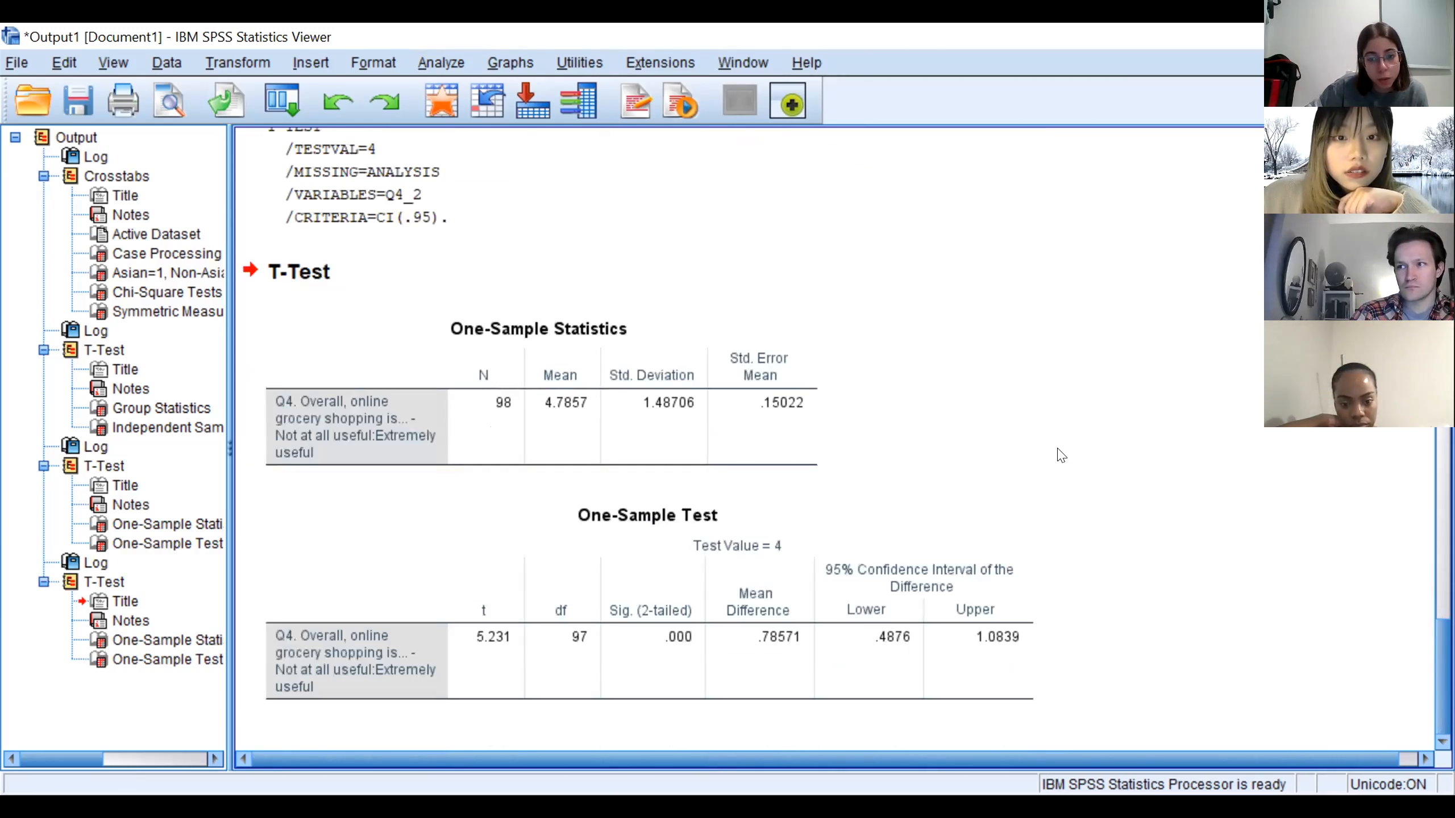
scroll(1061, 456, up, 5)
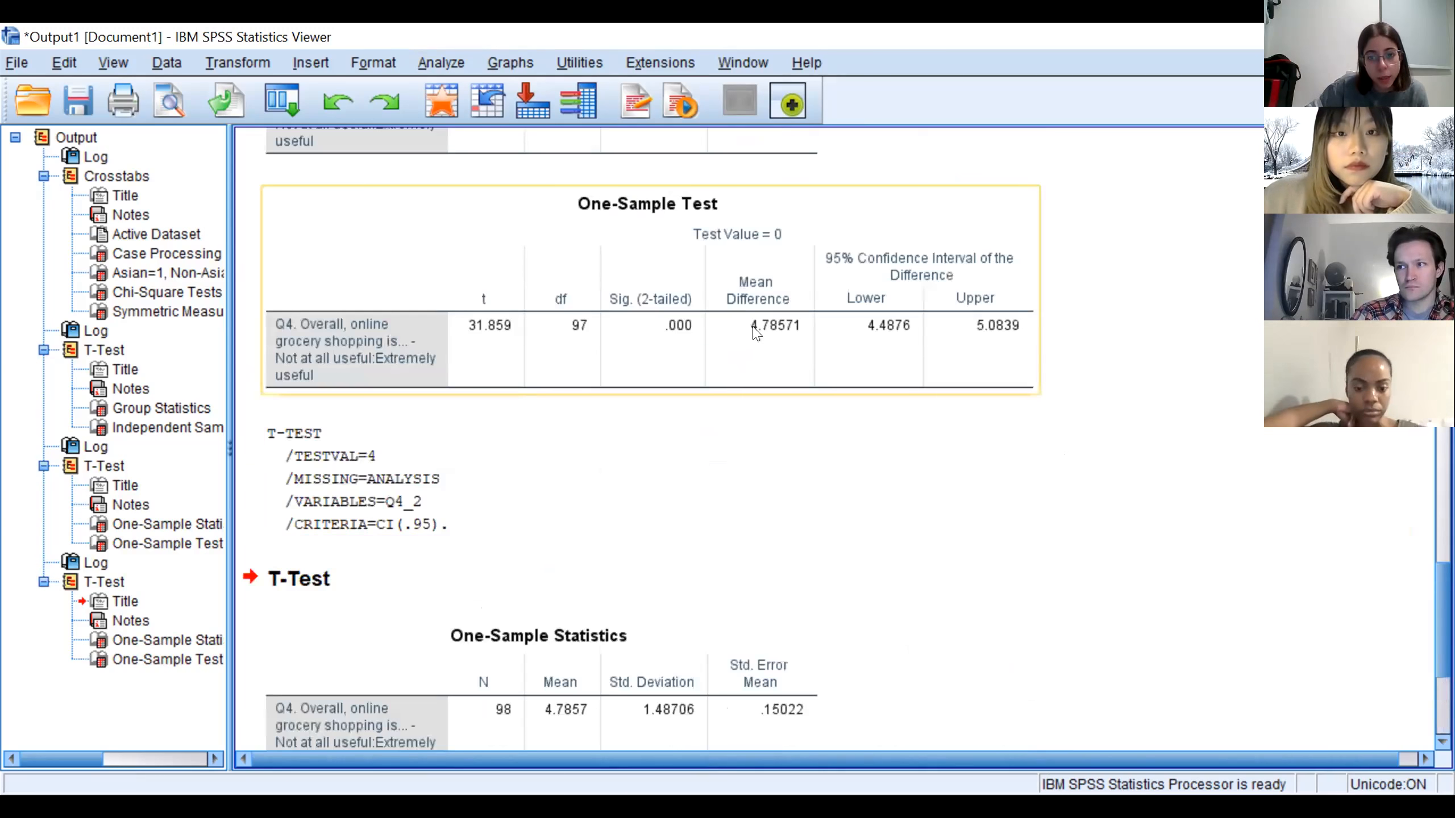
scroll(750, 356, down, 5)
scroll(744, 402, up, 3)
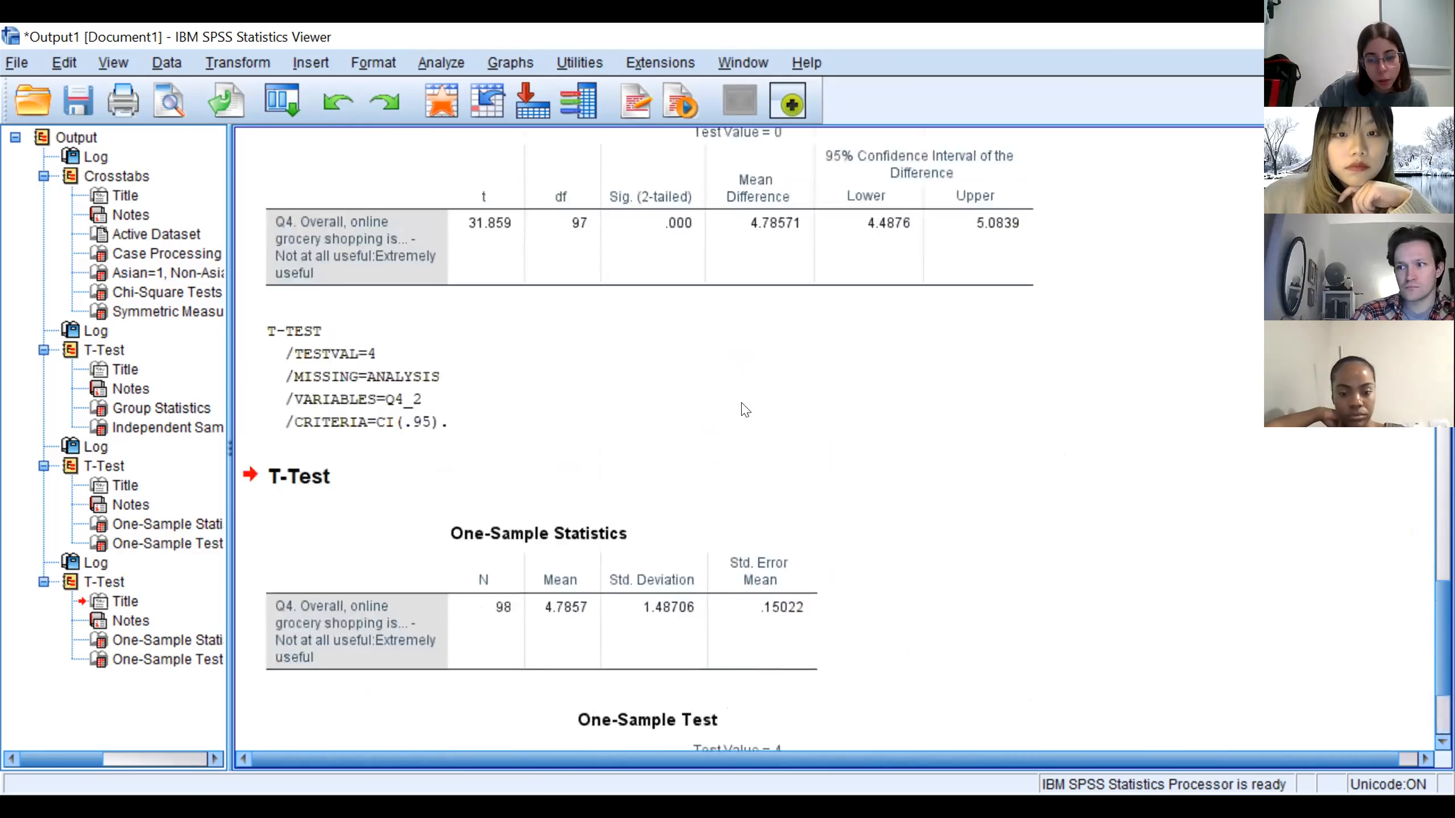
scroll(744, 410, up, 2)
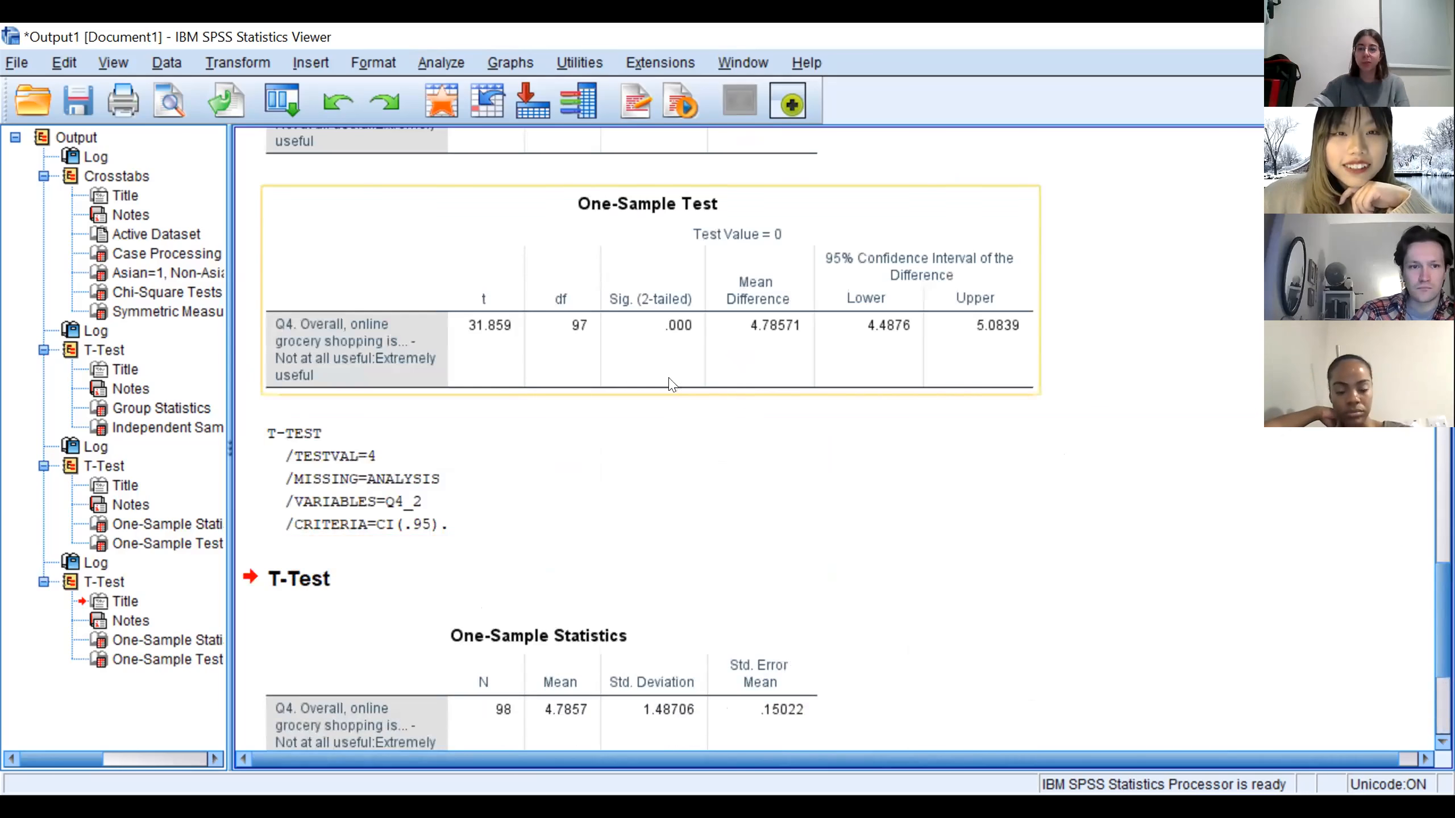
scroll(671, 384, down, 5)
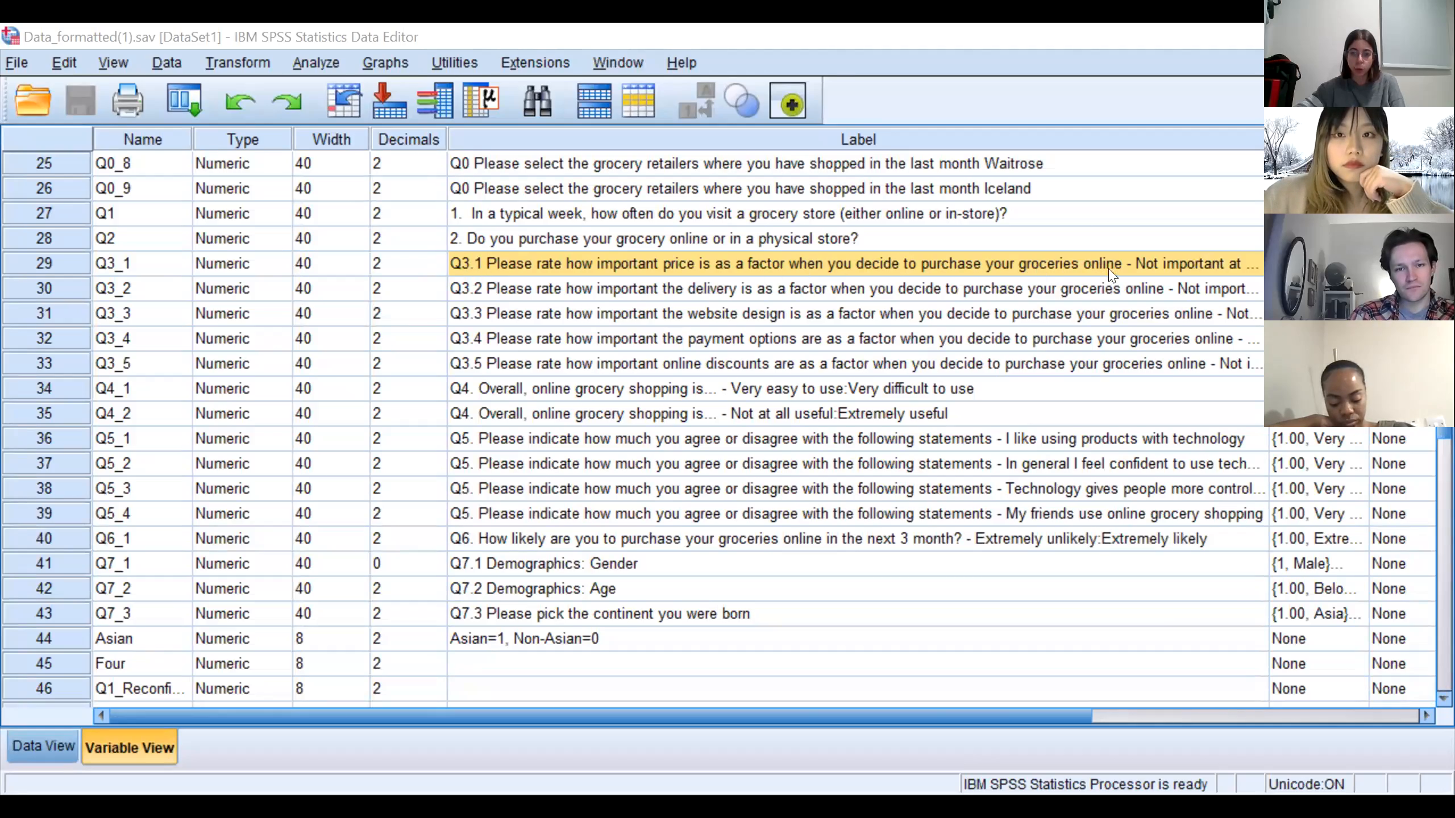
Point out the Q3_5 online discounts label in the variable list and start a Paired-Samples T Test
click(617, 367)
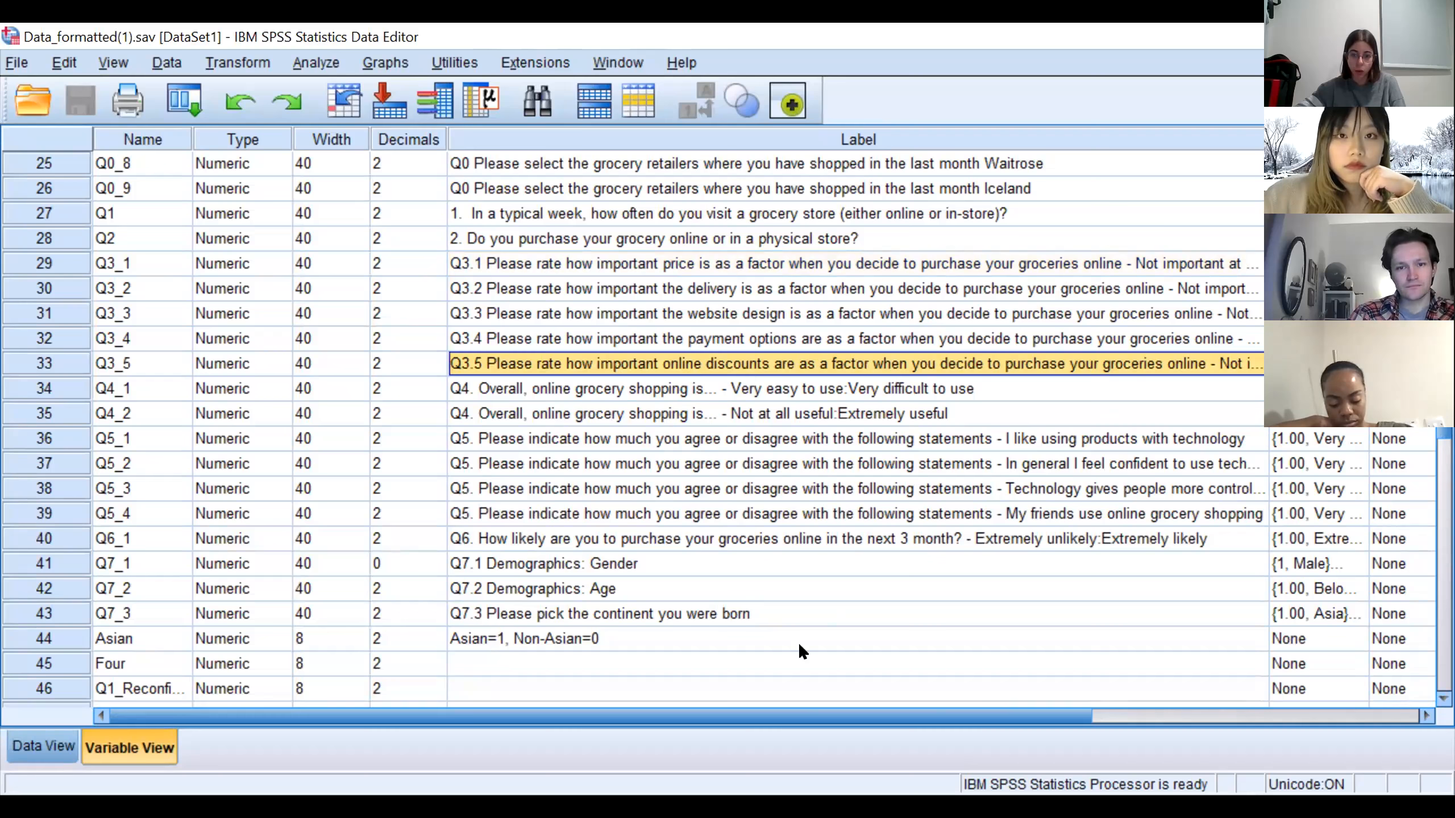
key(alt+Tab)
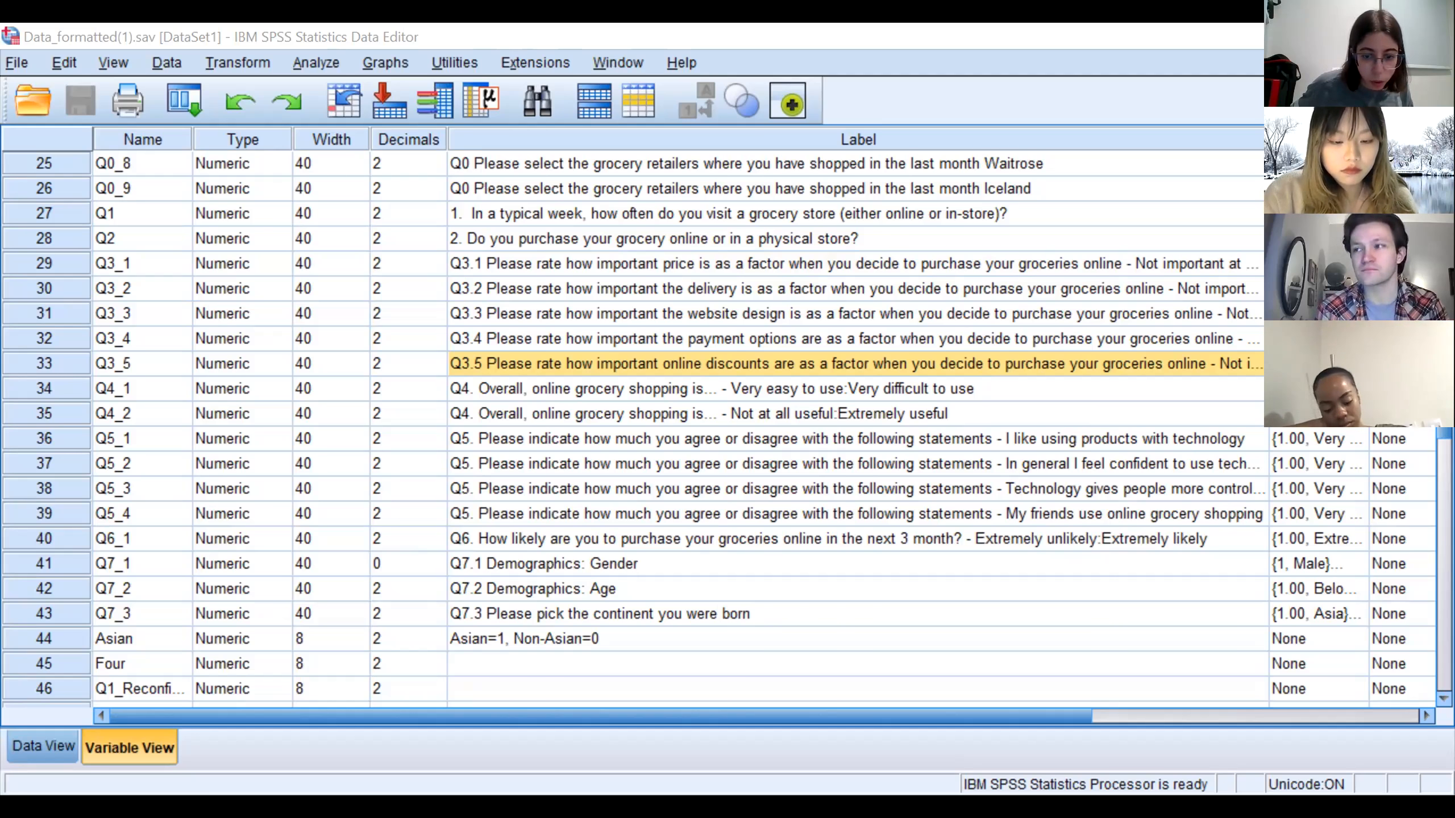
click(315, 62)
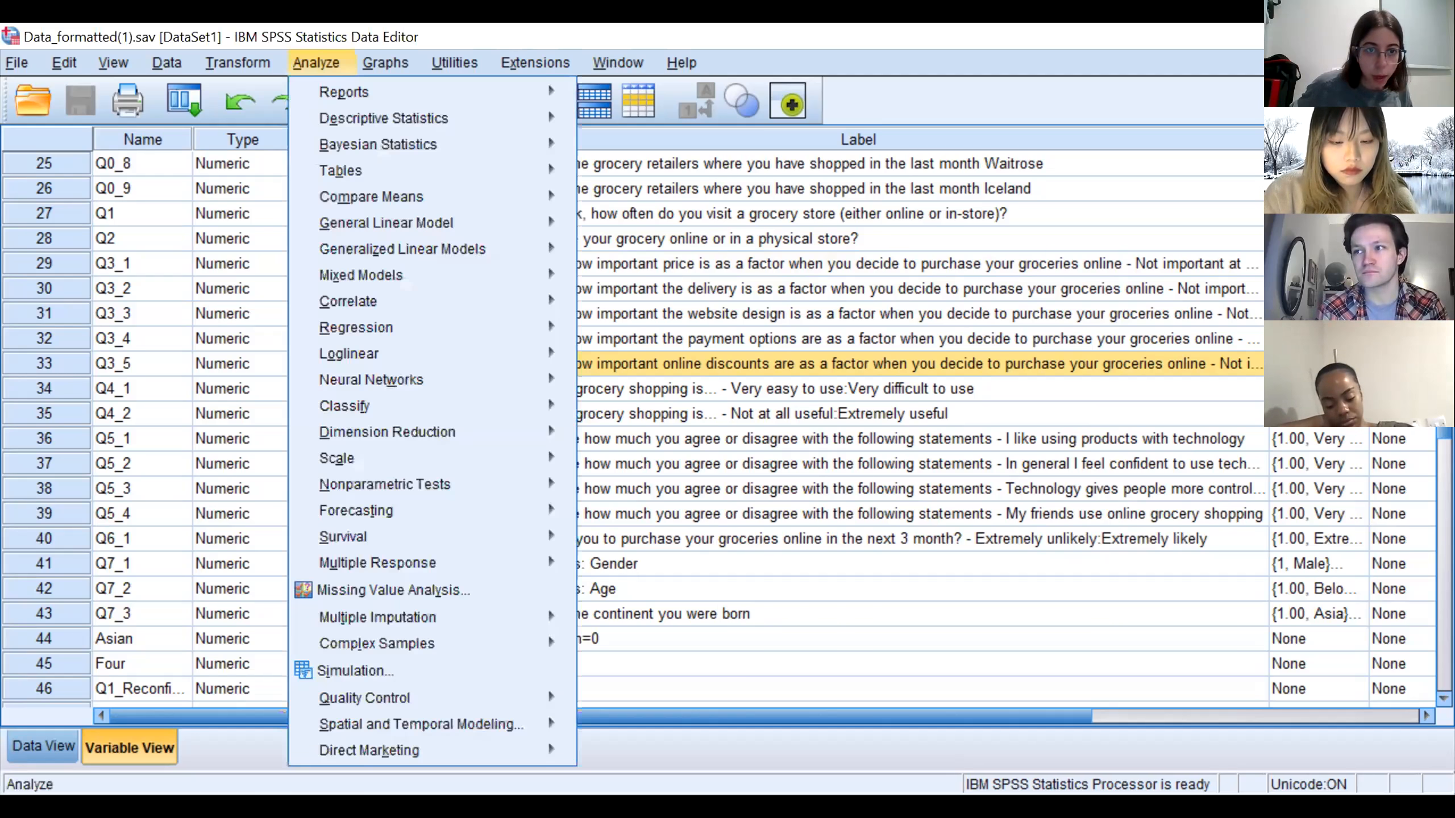
mouse_move(513, 191)
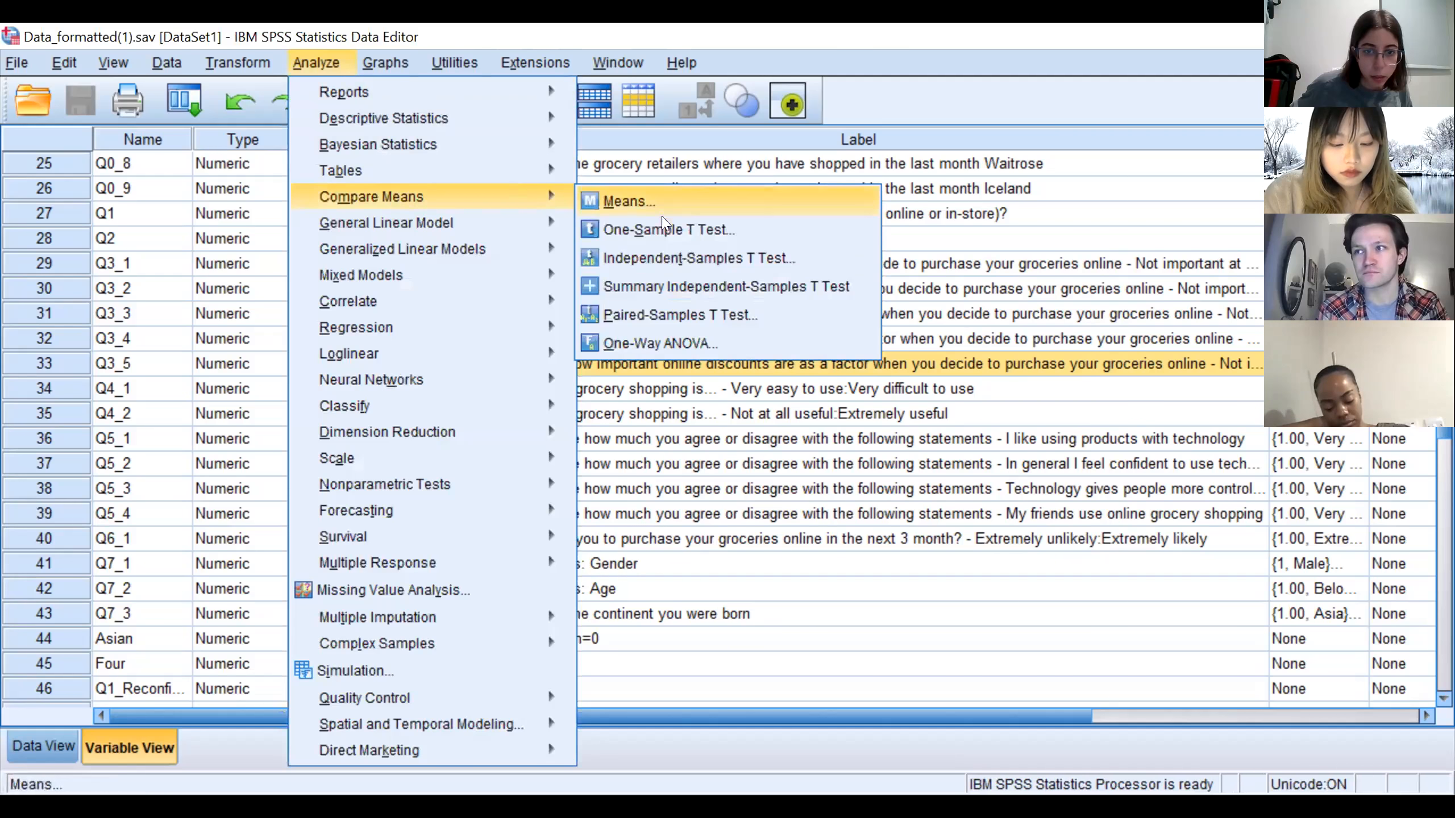
click(688, 314)
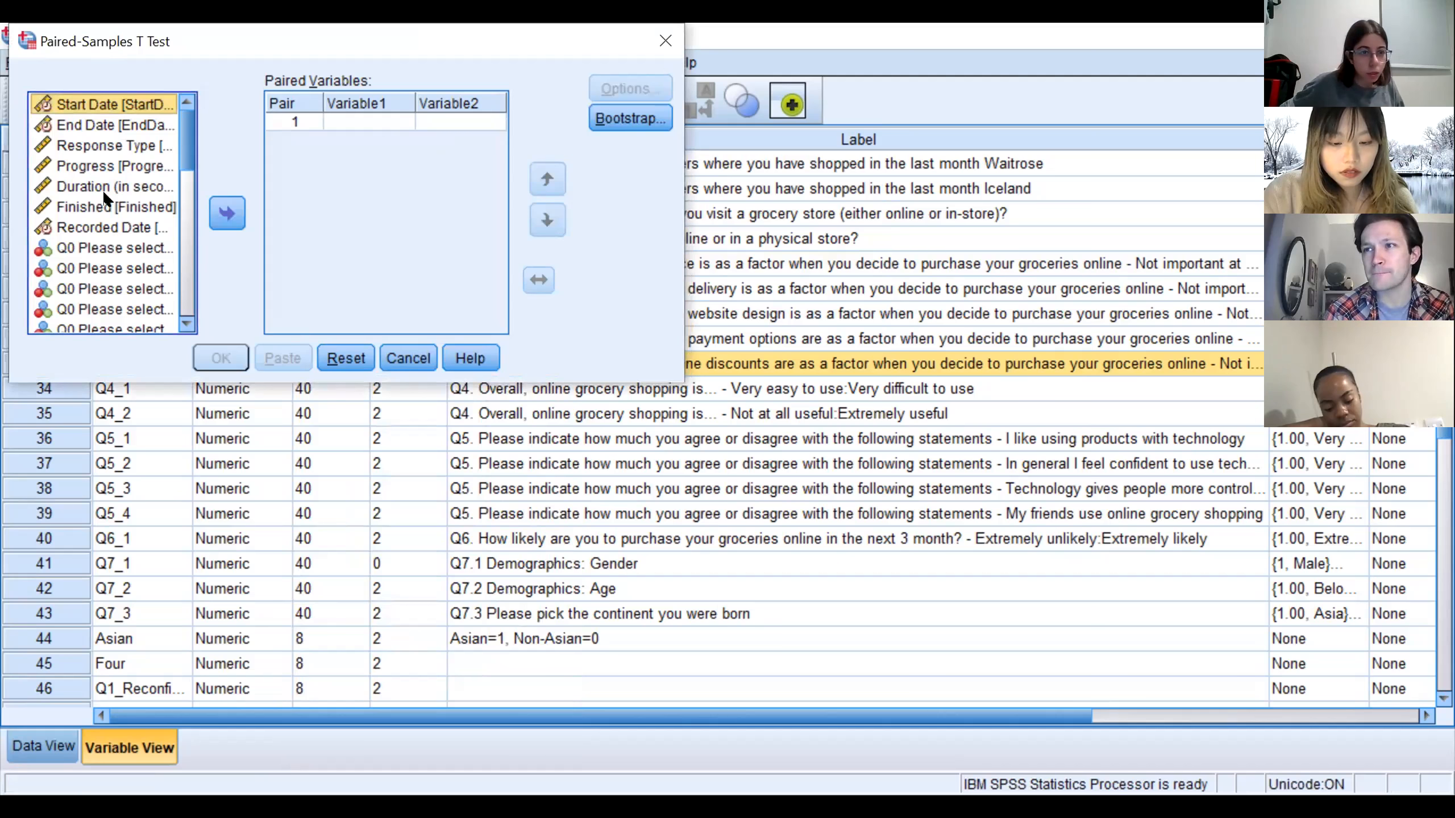
Pair the Q3.1 price importance rating as Variable1 with the Q3.5 online discounts rating as Variable2 in Pair 1
scroll(104, 191, down, 2)
scroll(105, 197, down, 1)
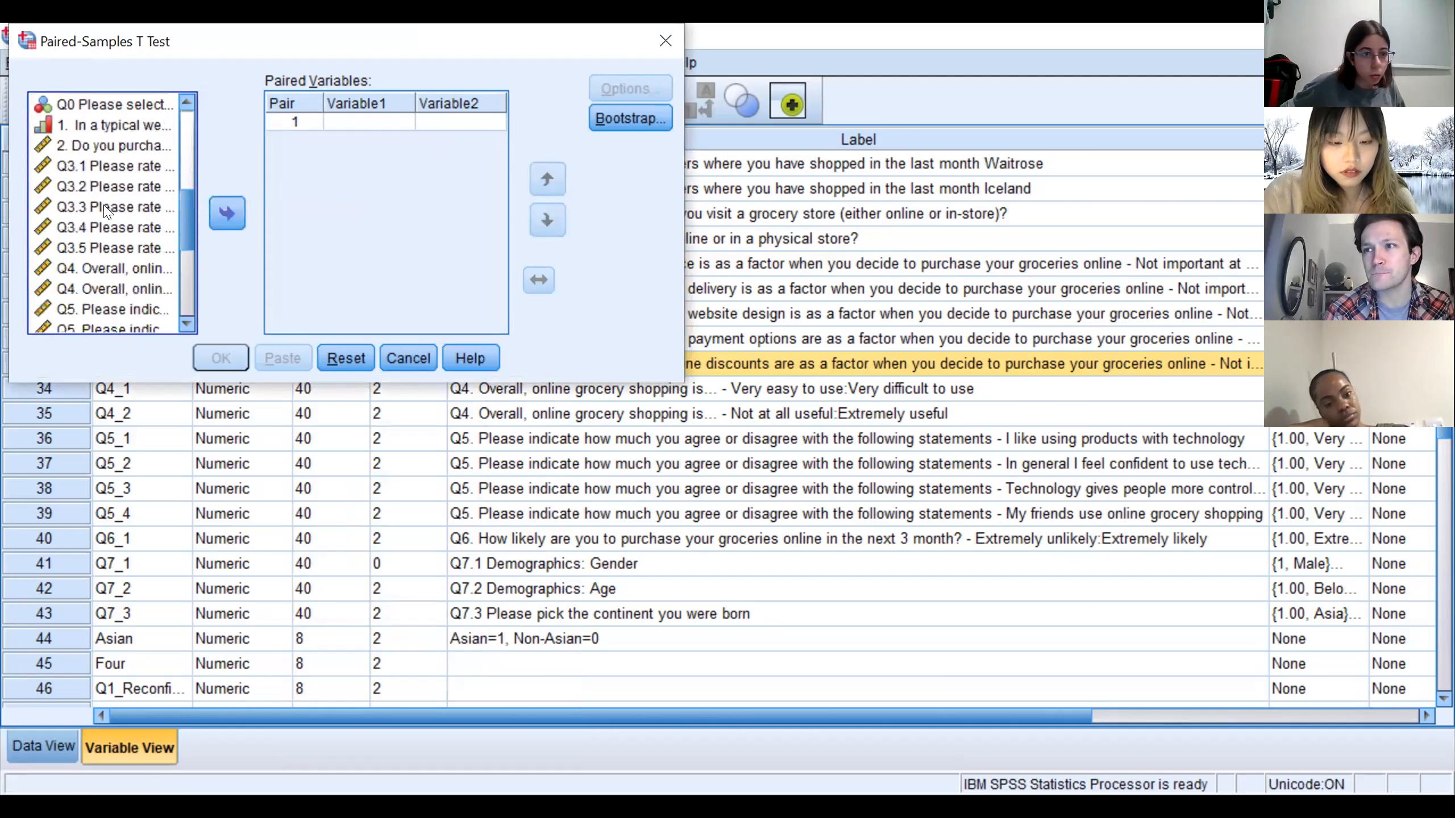
click(104, 166)
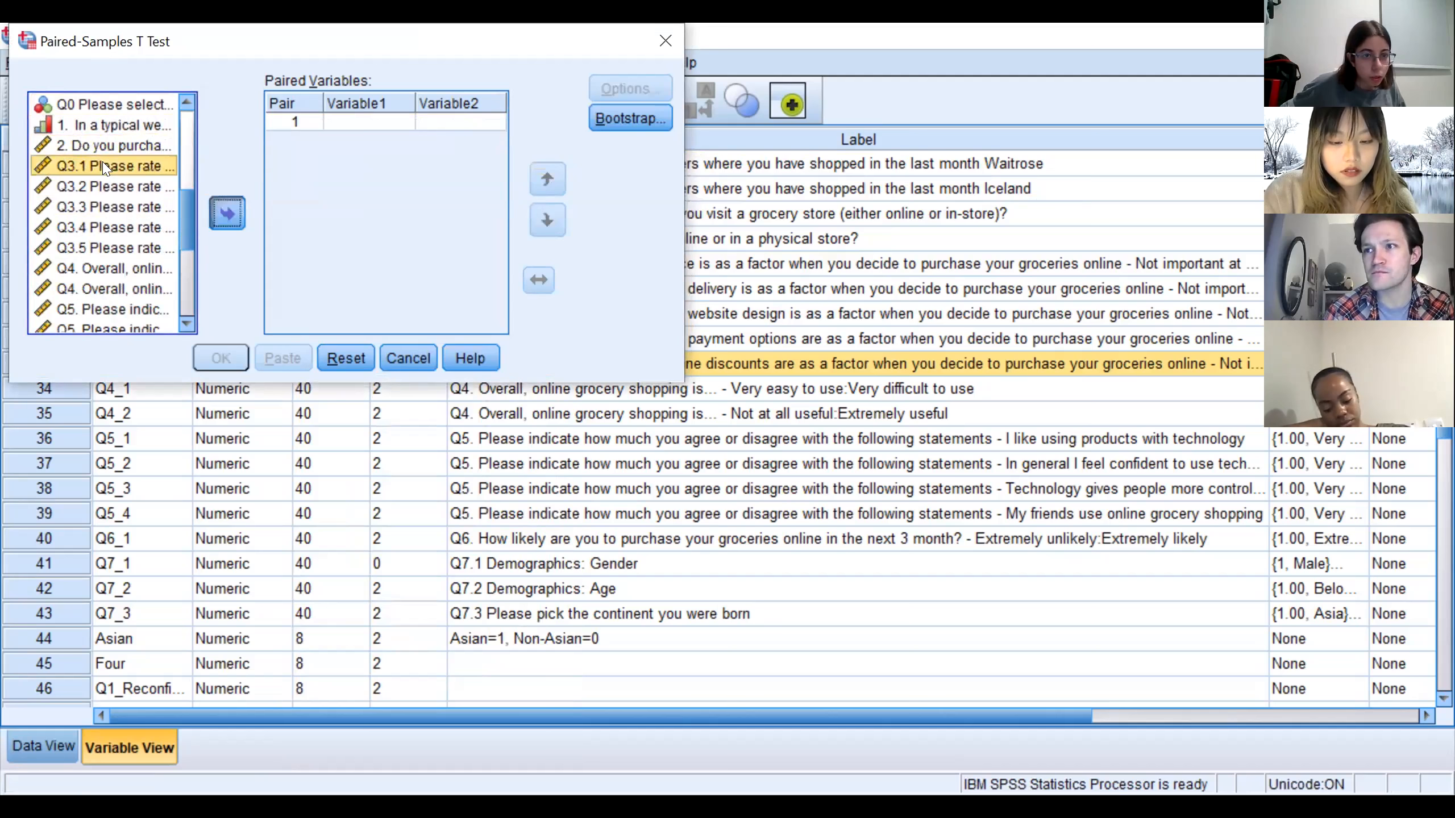
double_click(227, 213)
click(333, 246)
click(104, 248)
click(227, 214)
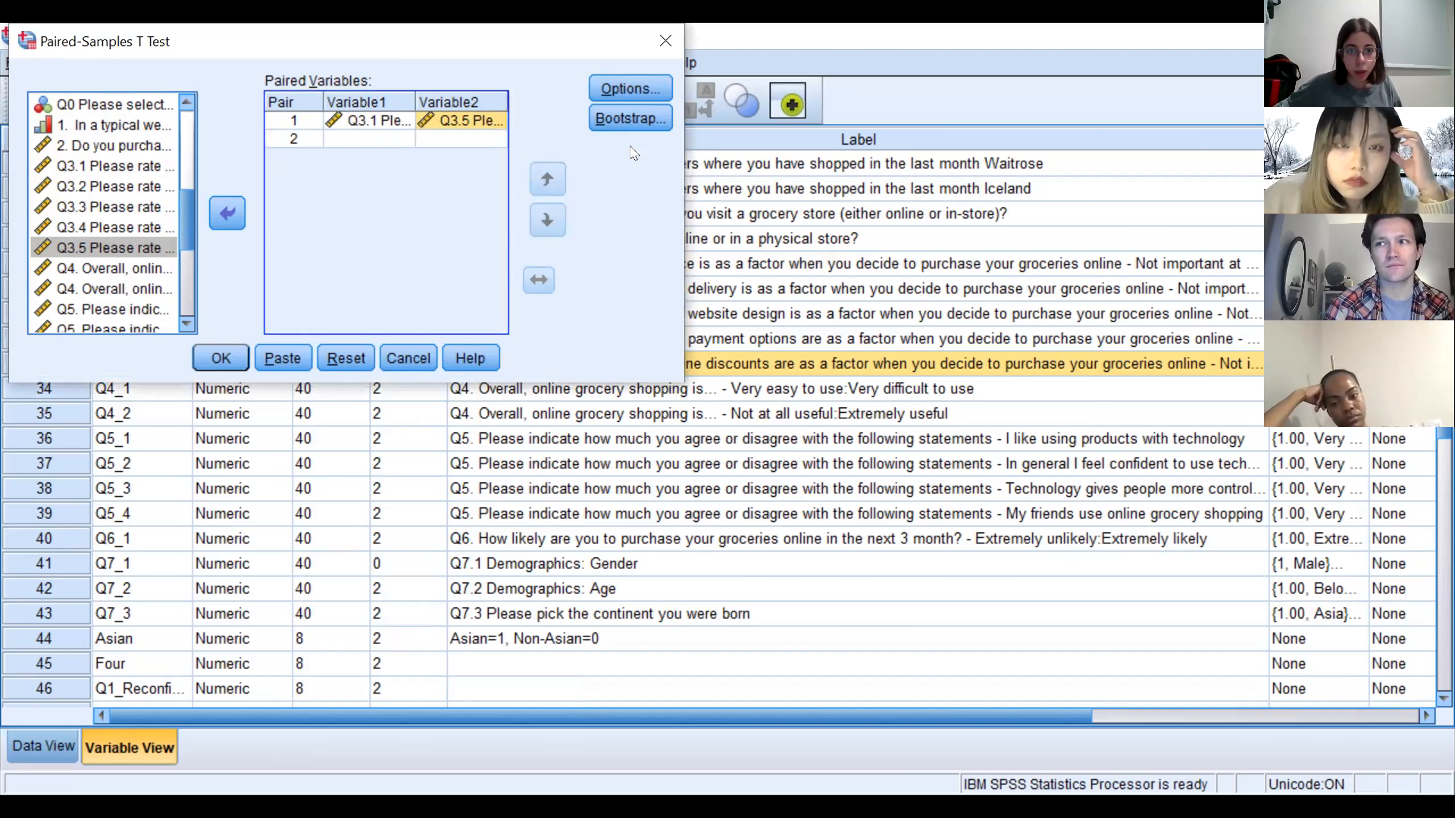
Check the bootstrap settings without changing them and run the paired-samples t-test of Q3.1 and Q3.5
click(630, 118)
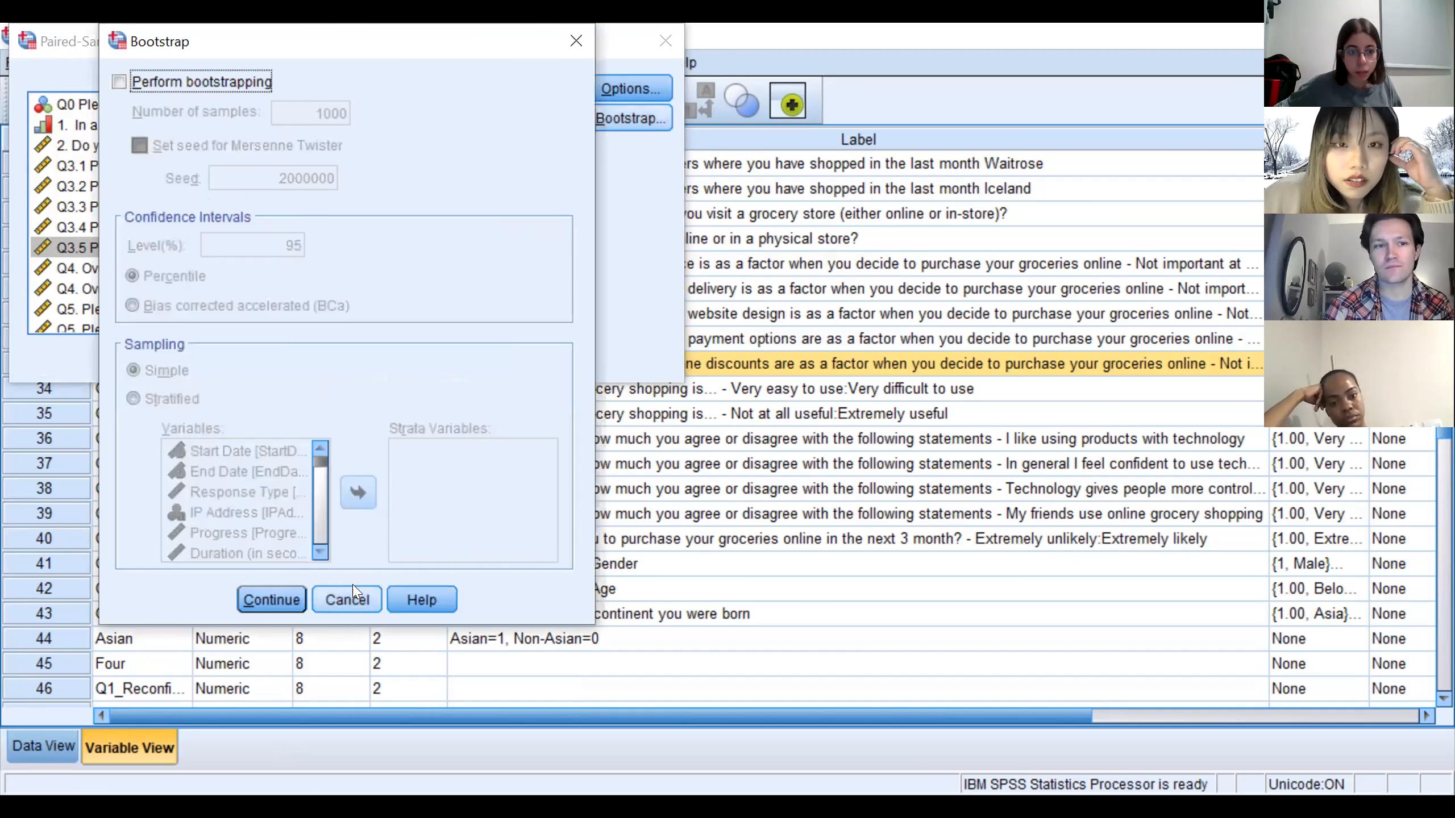
click(348, 600)
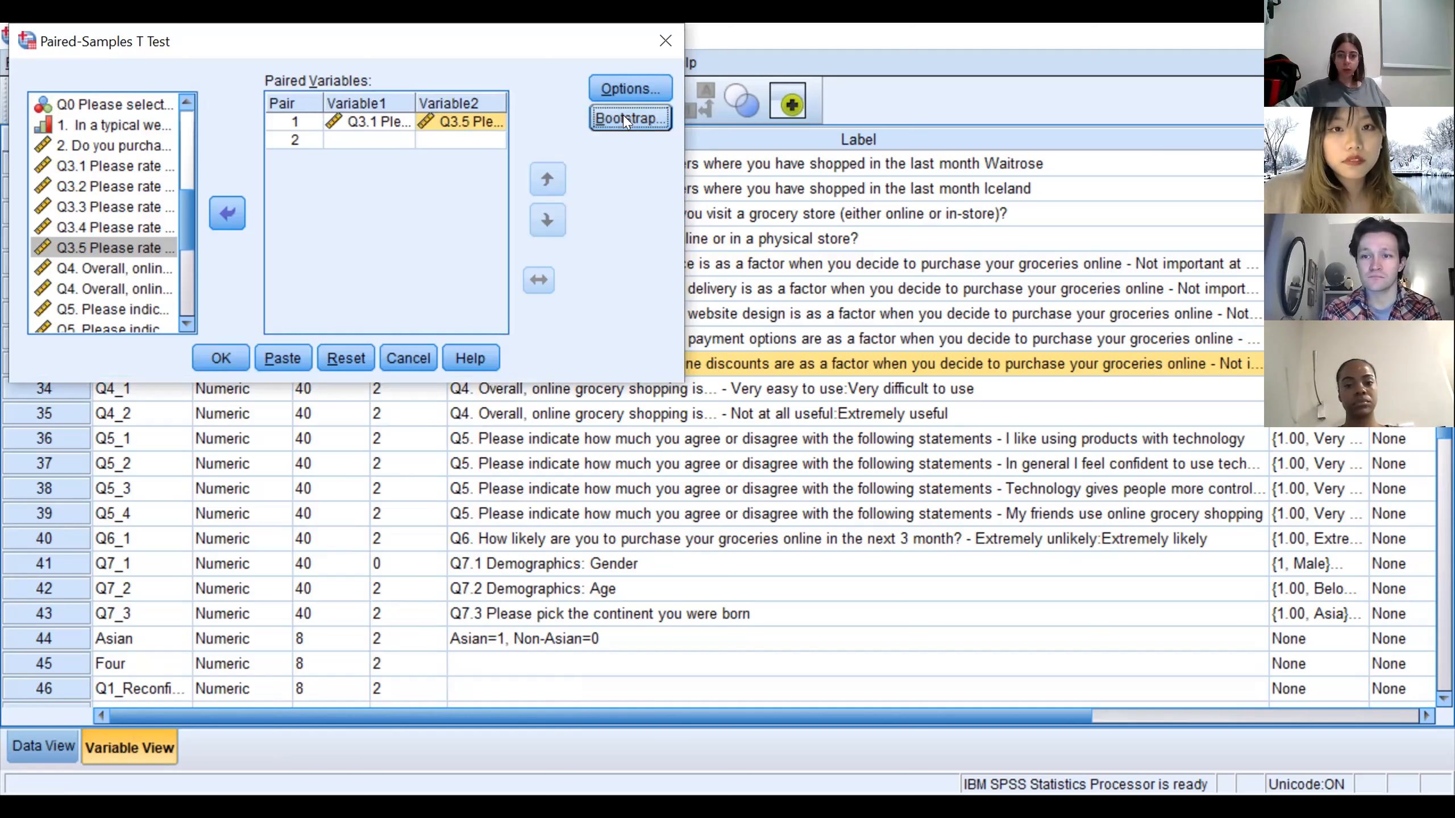
click(223, 358)
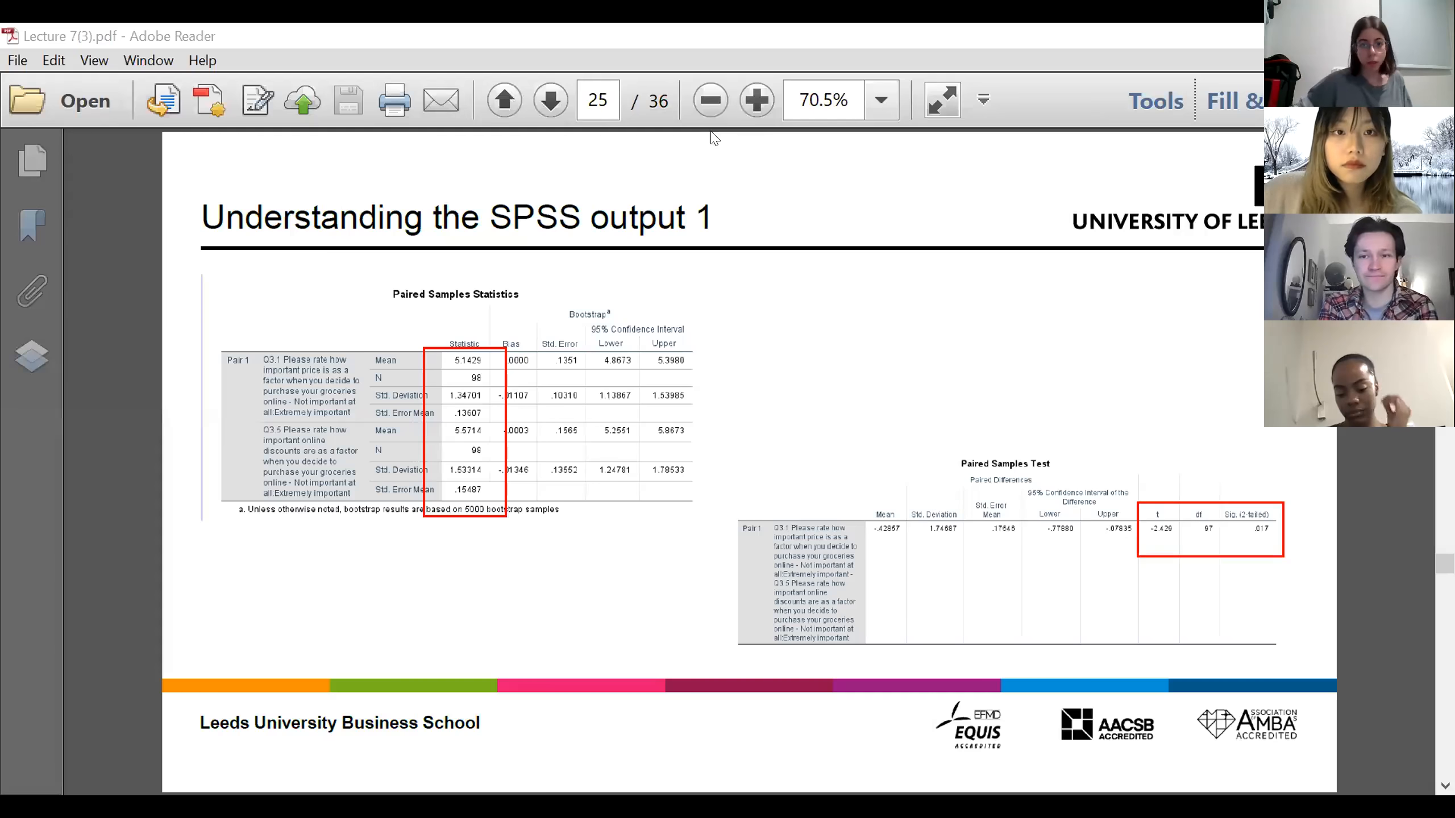
Enlarge page 25 of the lecture PDF to 81.9% to read the Paired Samples Statistics and Paired Samples Test tables
click(102, 422)
scroll(100, 421, up, 2)
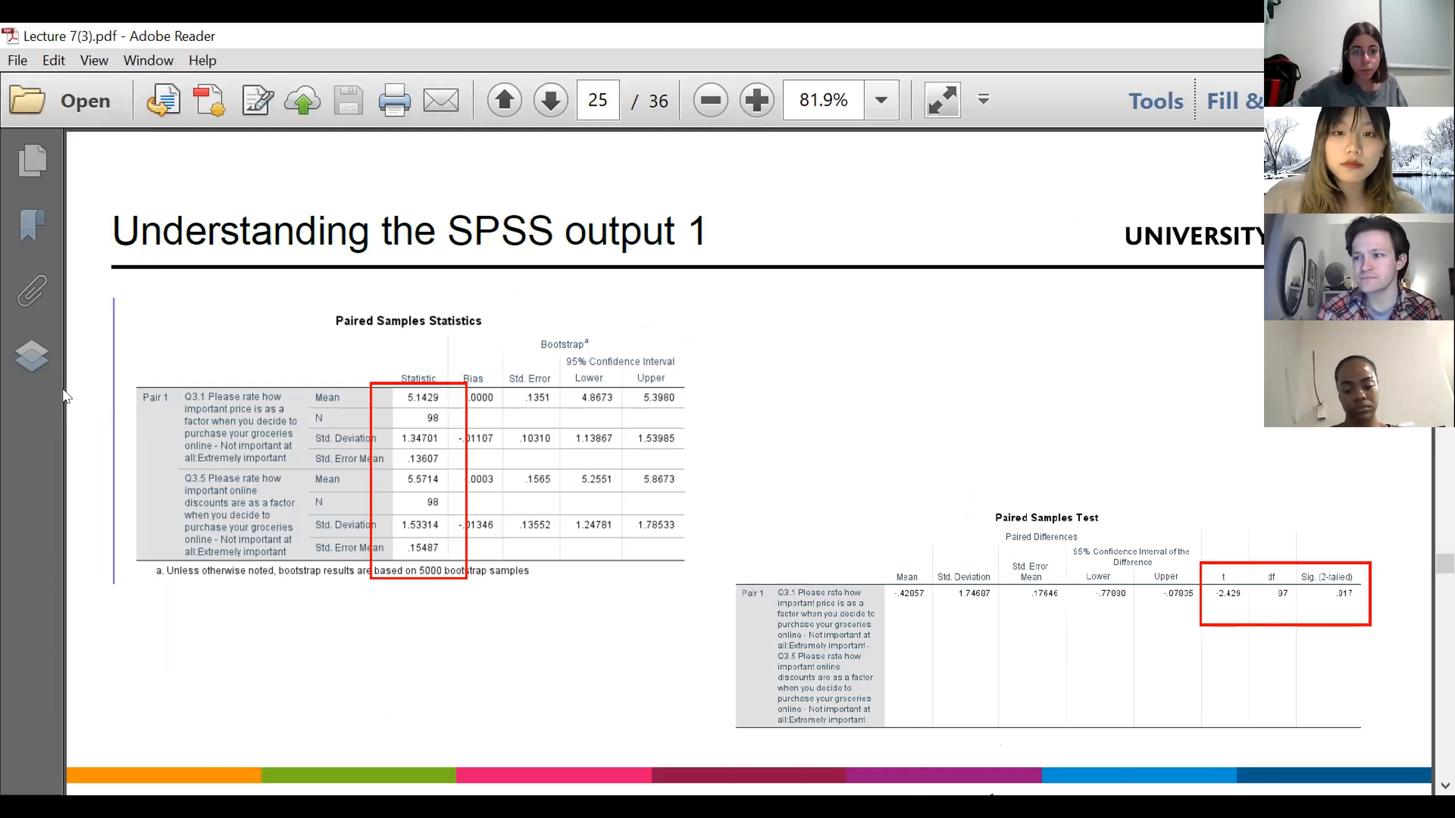